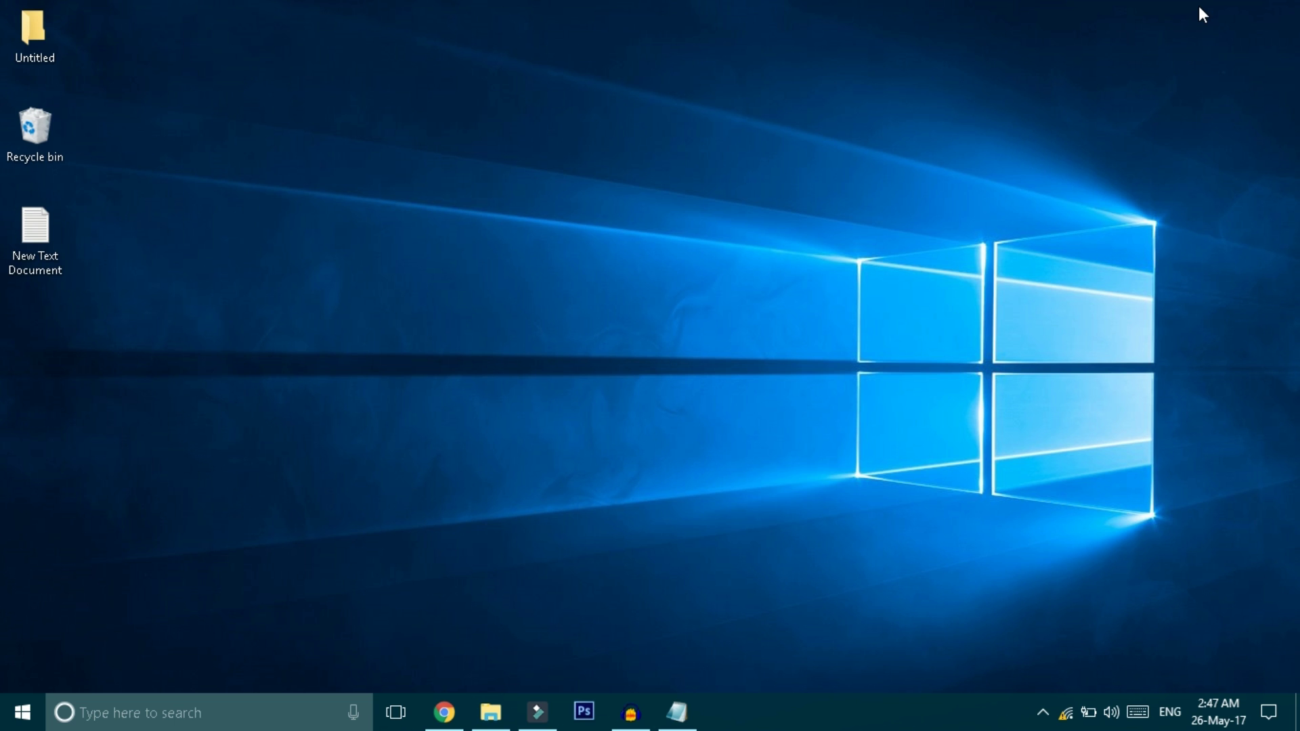
# Type the draft comment 'hiiiiiii' under the YouTube video and enable the taskbar touch keyboard button
pyautogui.click(446, 712)
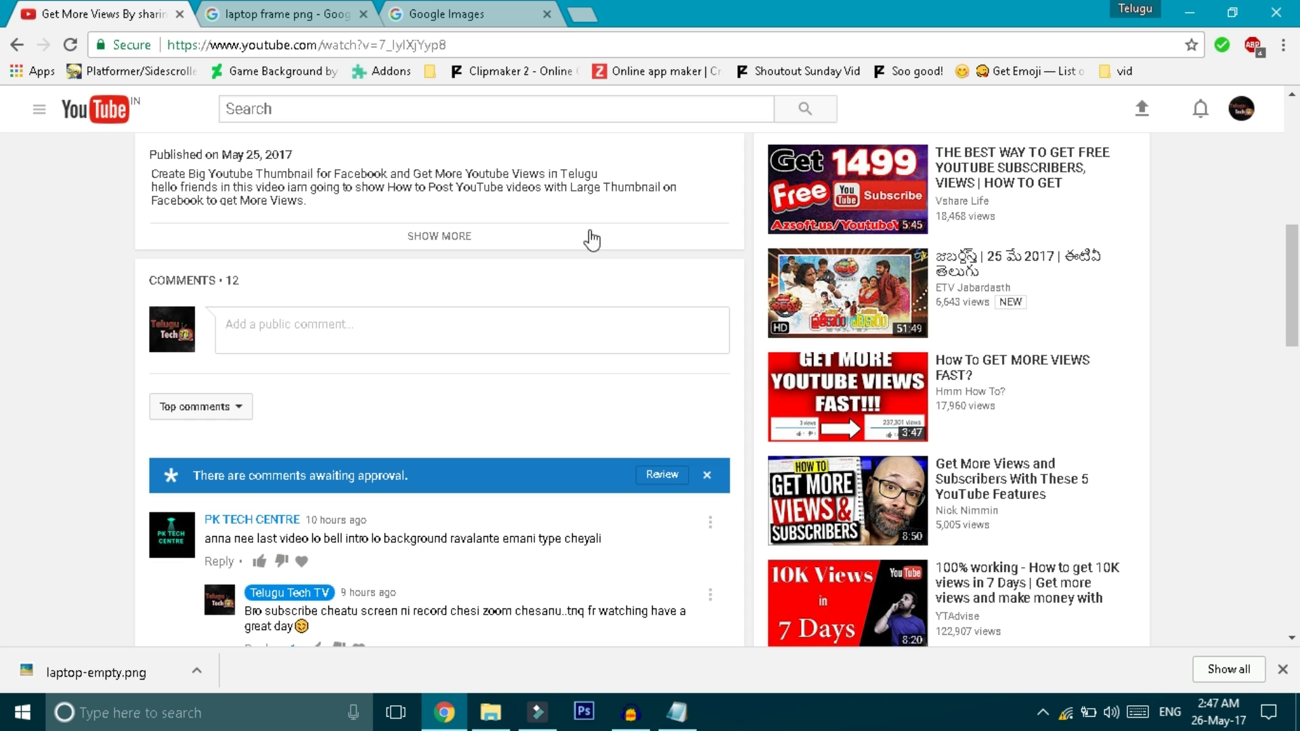
pyautogui.click(492, 325)
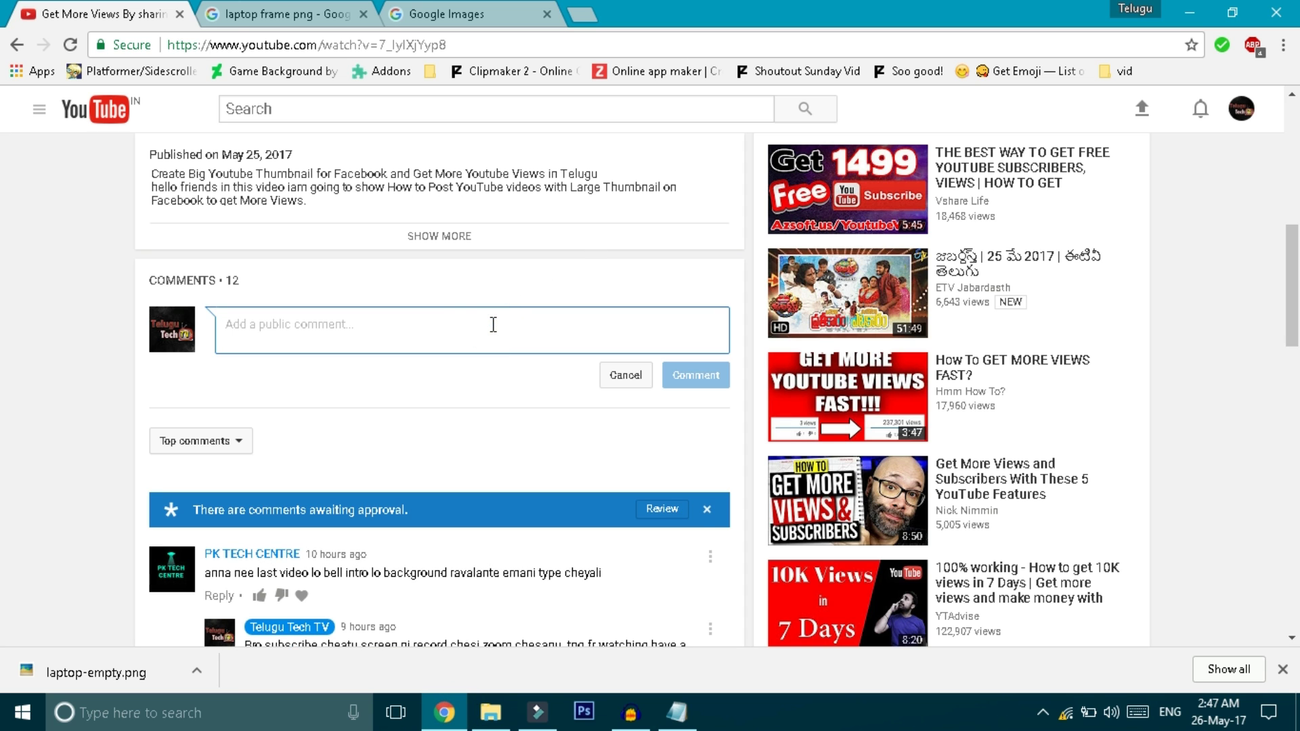
pyautogui.write('hiiii')
pyautogui.scroll(1, 492, 325)
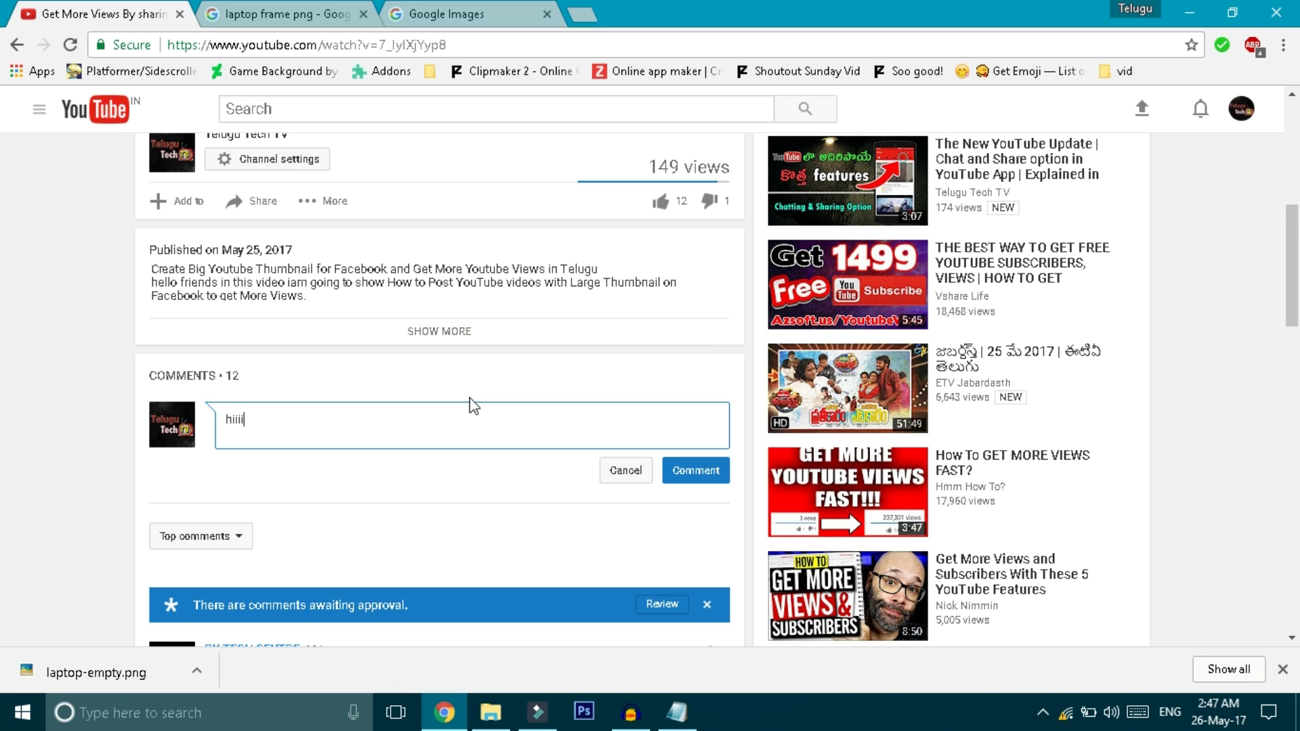
pyautogui.click(348, 425)
pyautogui.write('ii')
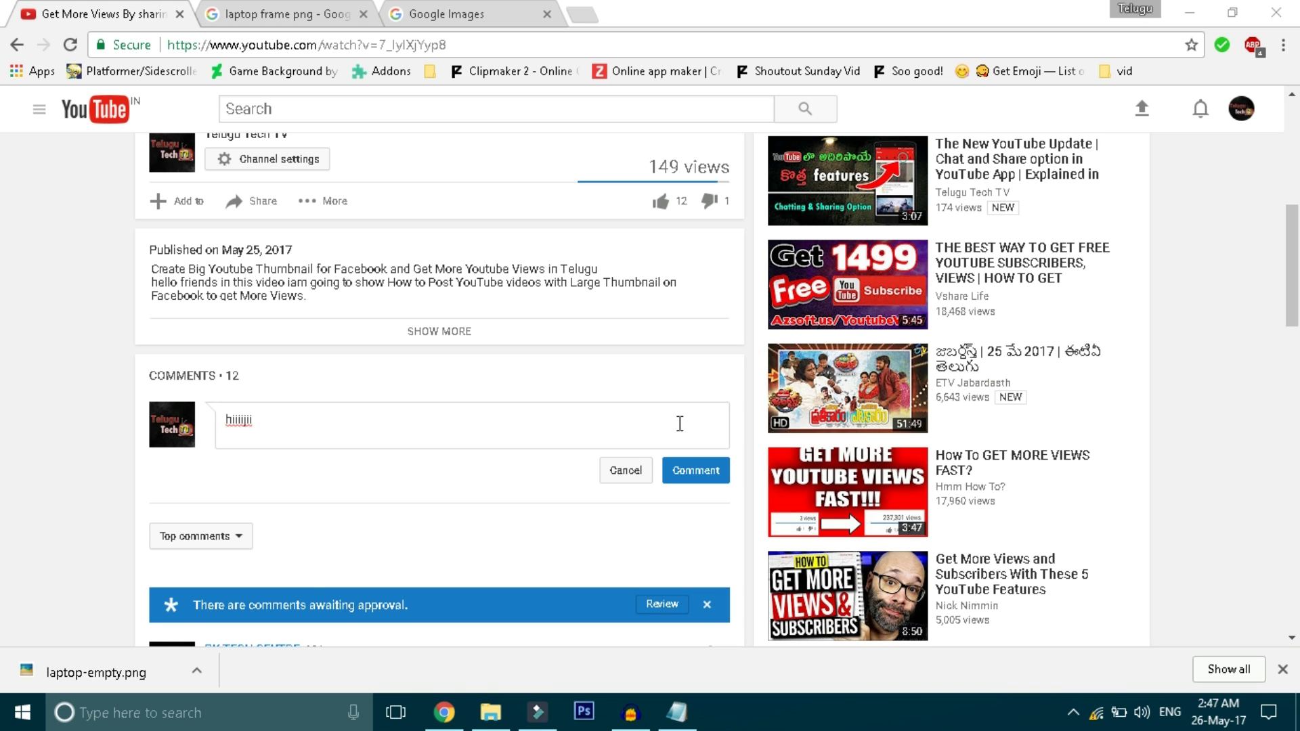
pyautogui.rightClick(1018, 716)
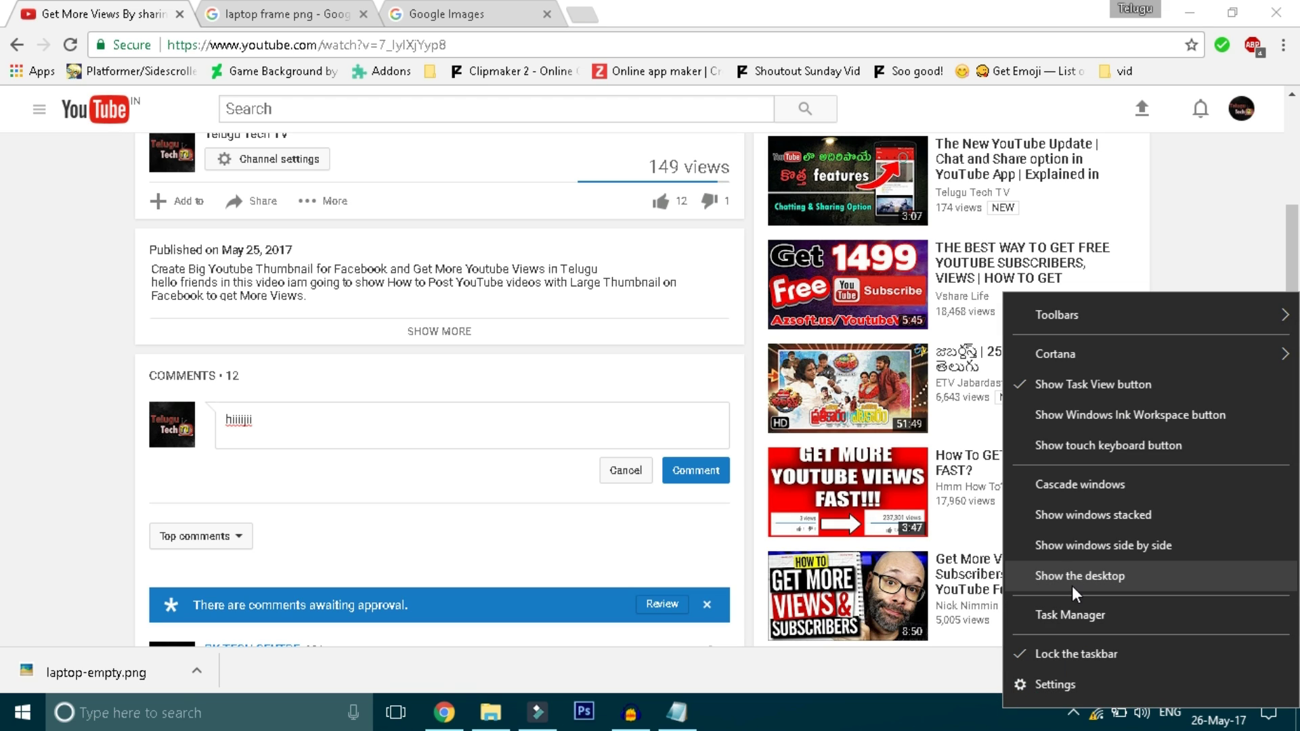
pyautogui.click(1087, 448)
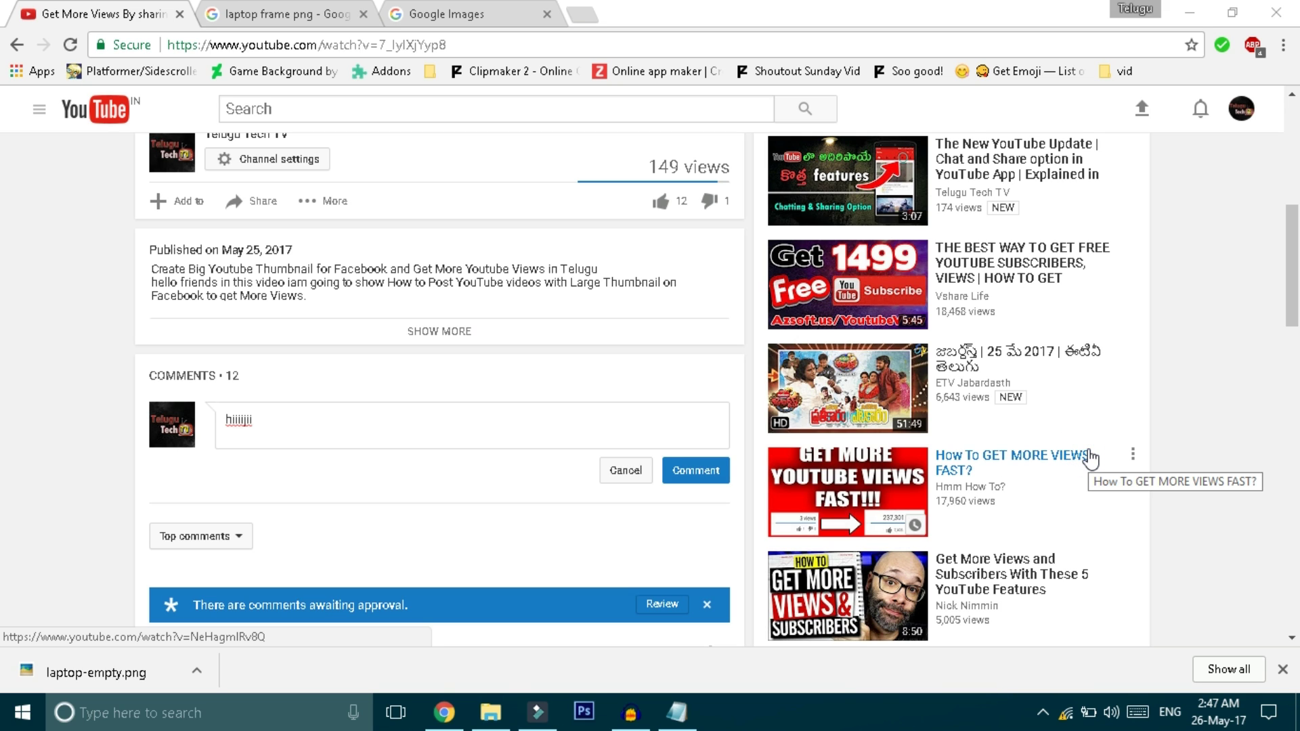
# Bring up the touch keyboard, move it off the comment box, and insert two grinning emoji
pyautogui.click(1138, 712)
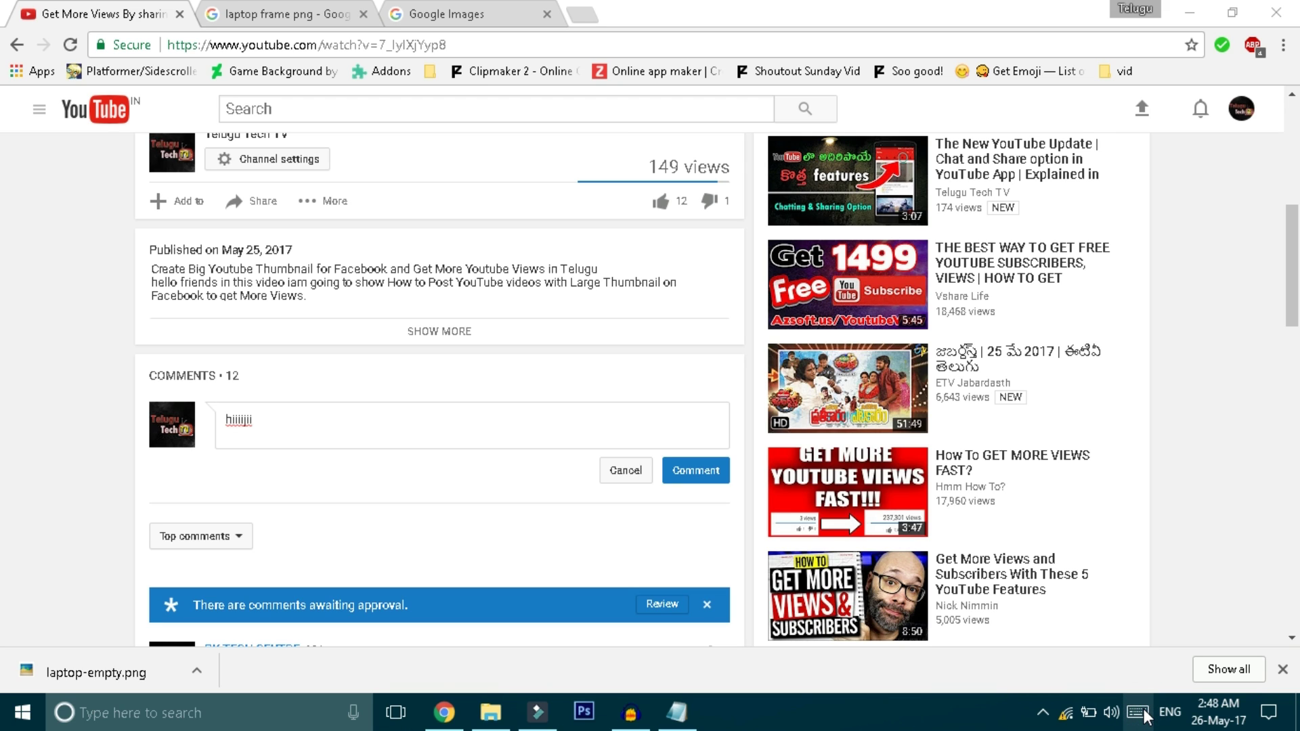
pyautogui.click(1138, 713)
pyautogui.moveTo(658, 463); pyautogui.dragTo(789, 488)
pyautogui.click(635, 427)
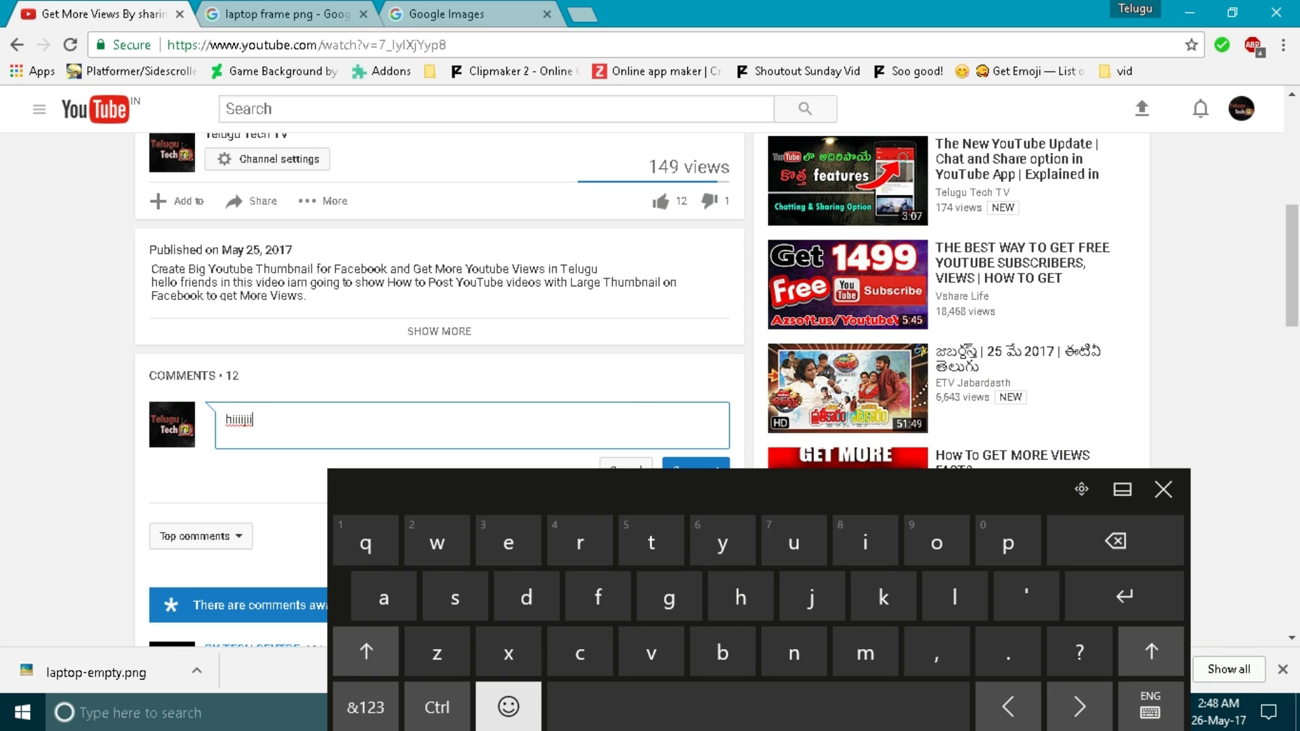
pyautogui.click(512, 708)
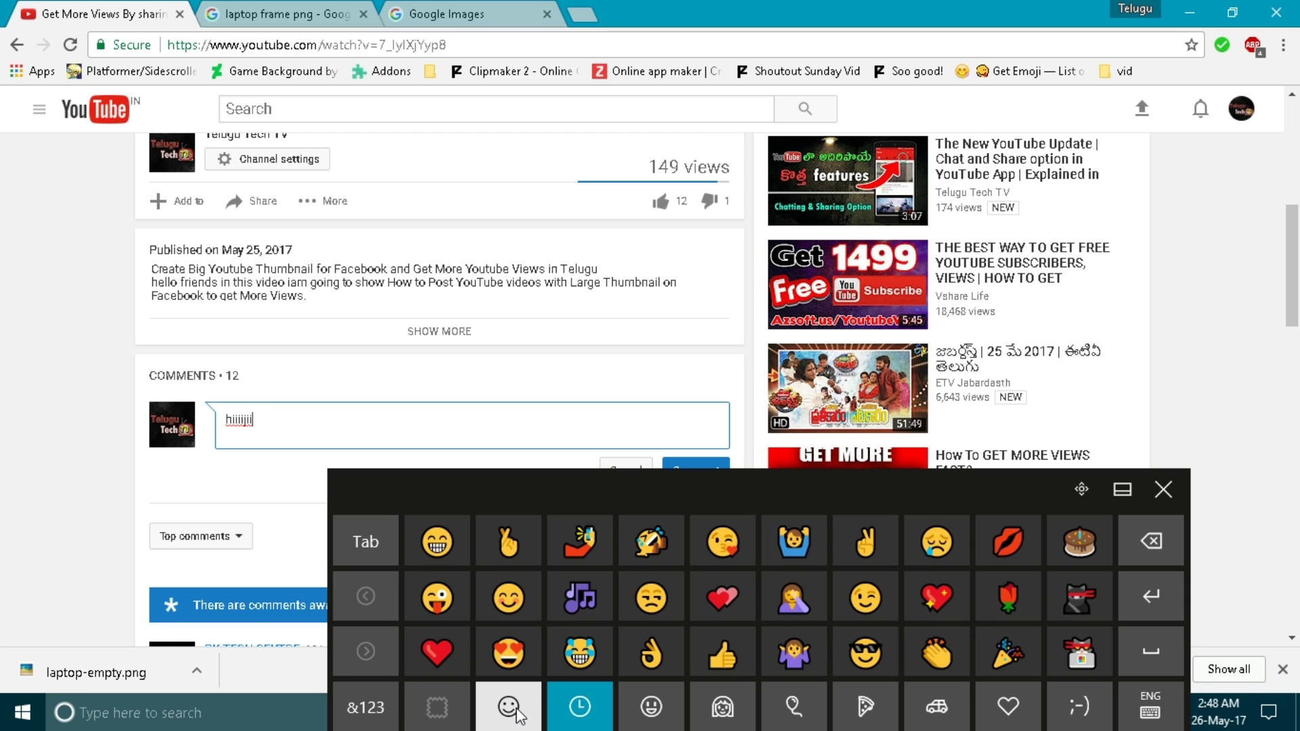
pyautogui.click(445, 542)
pyautogui.click(453, 546)
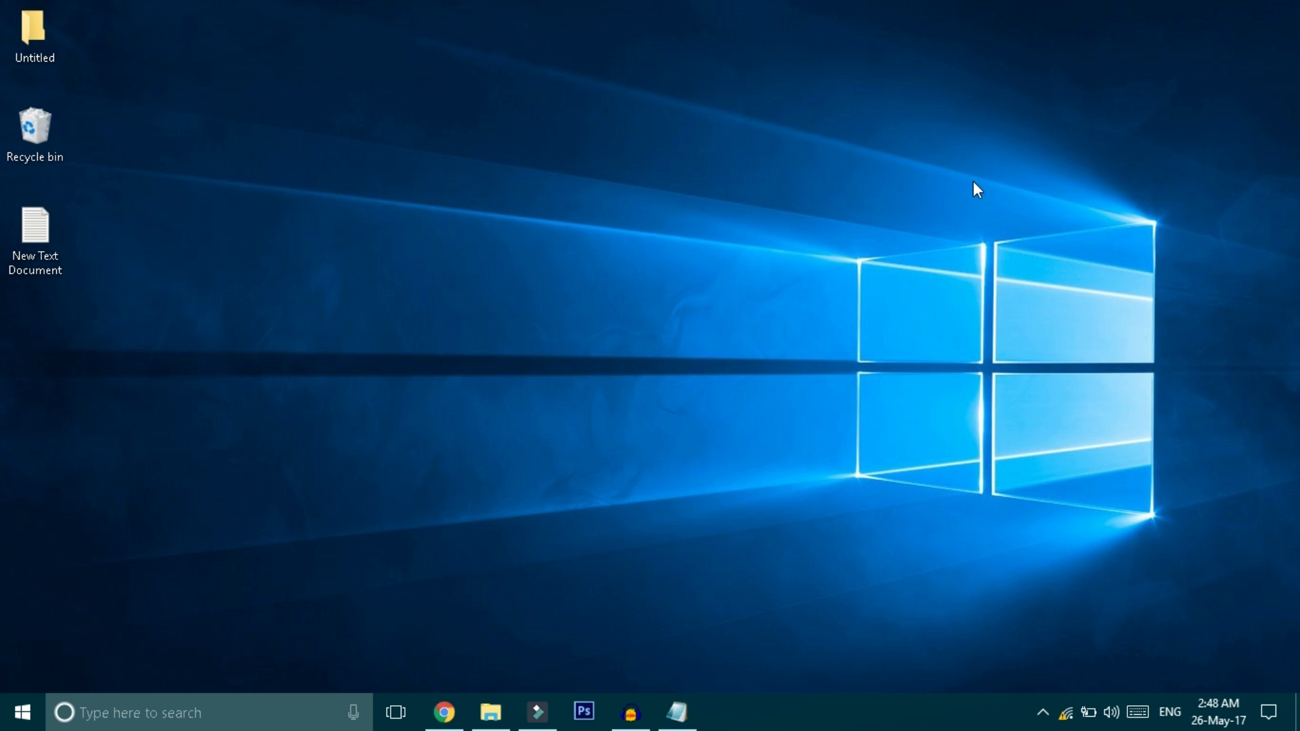
# Capture the whole screen with Win+PrtScn and browse to Pictures > Screenshots in File Explorer
pyautogui.press('super+Print')
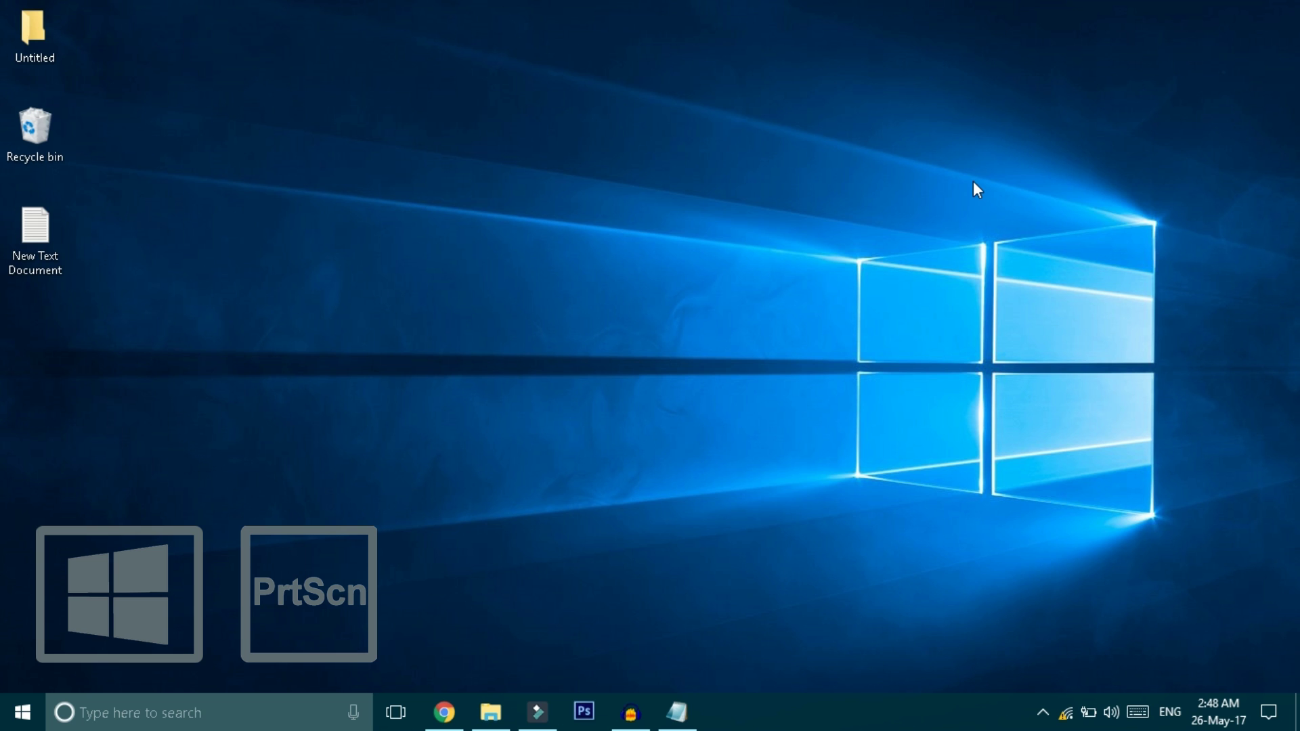
pyautogui.click(491, 710)
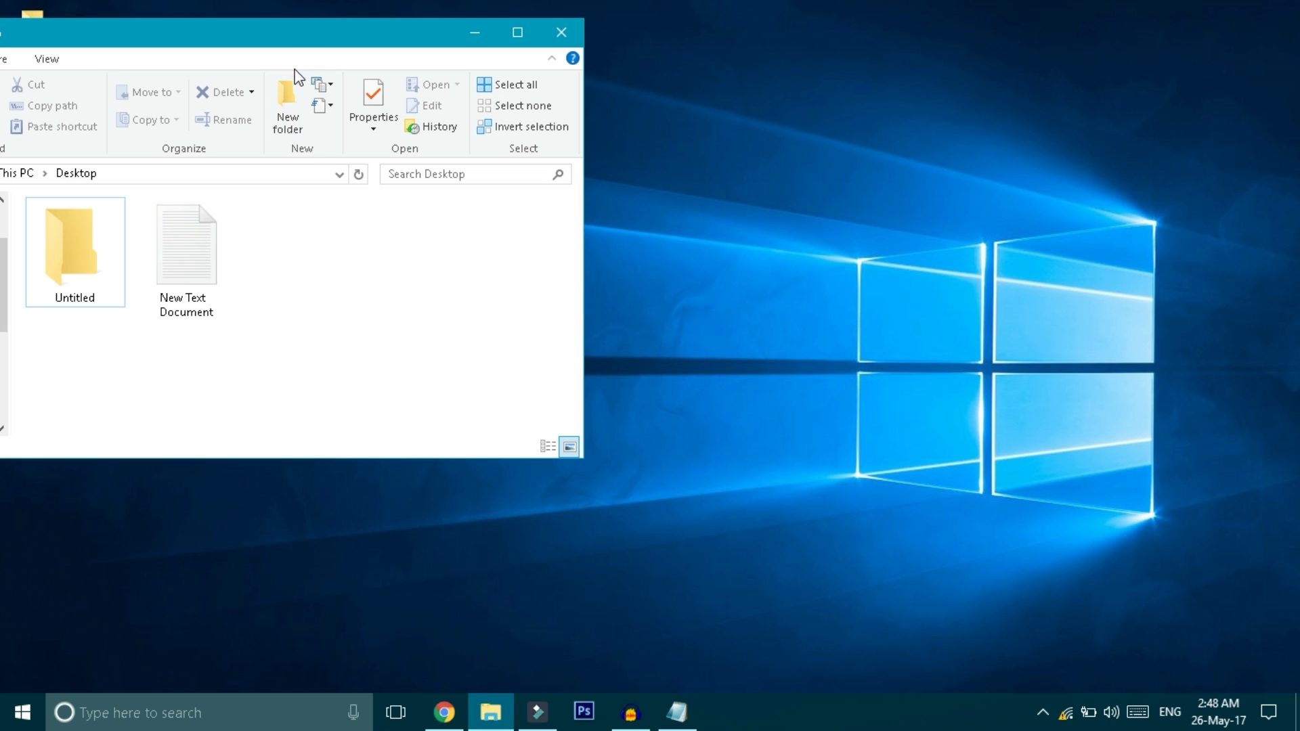
pyautogui.doubleClick(304, 31)
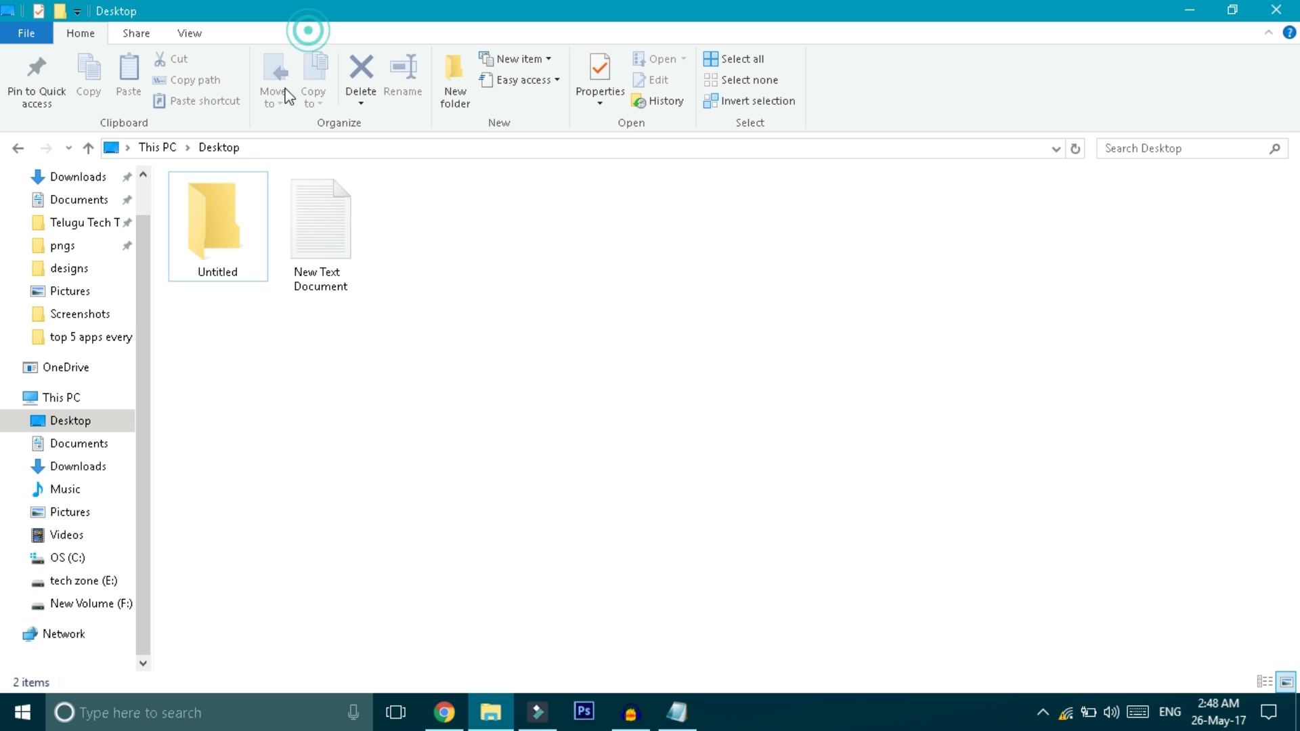
pyautogui.click(71, 291)
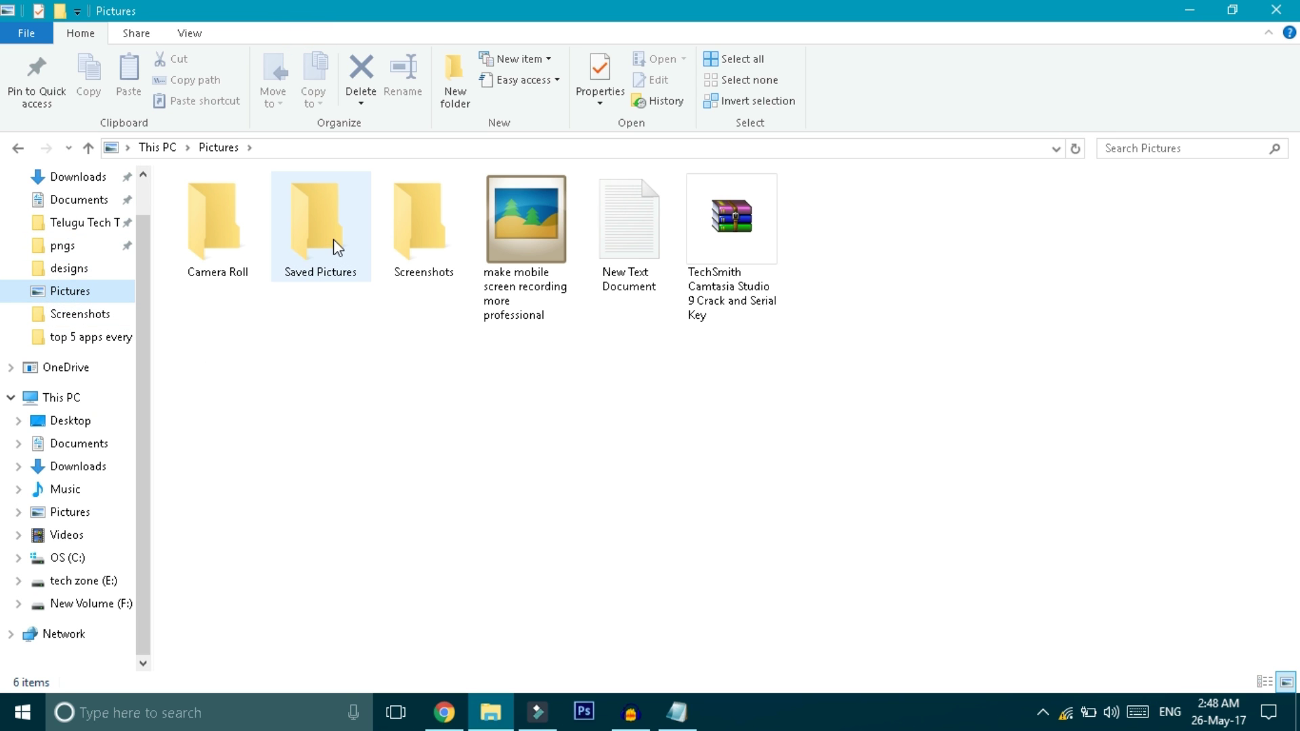
pyautogui.click(426, 242)
pyautogui.doubleClick(427, 242)
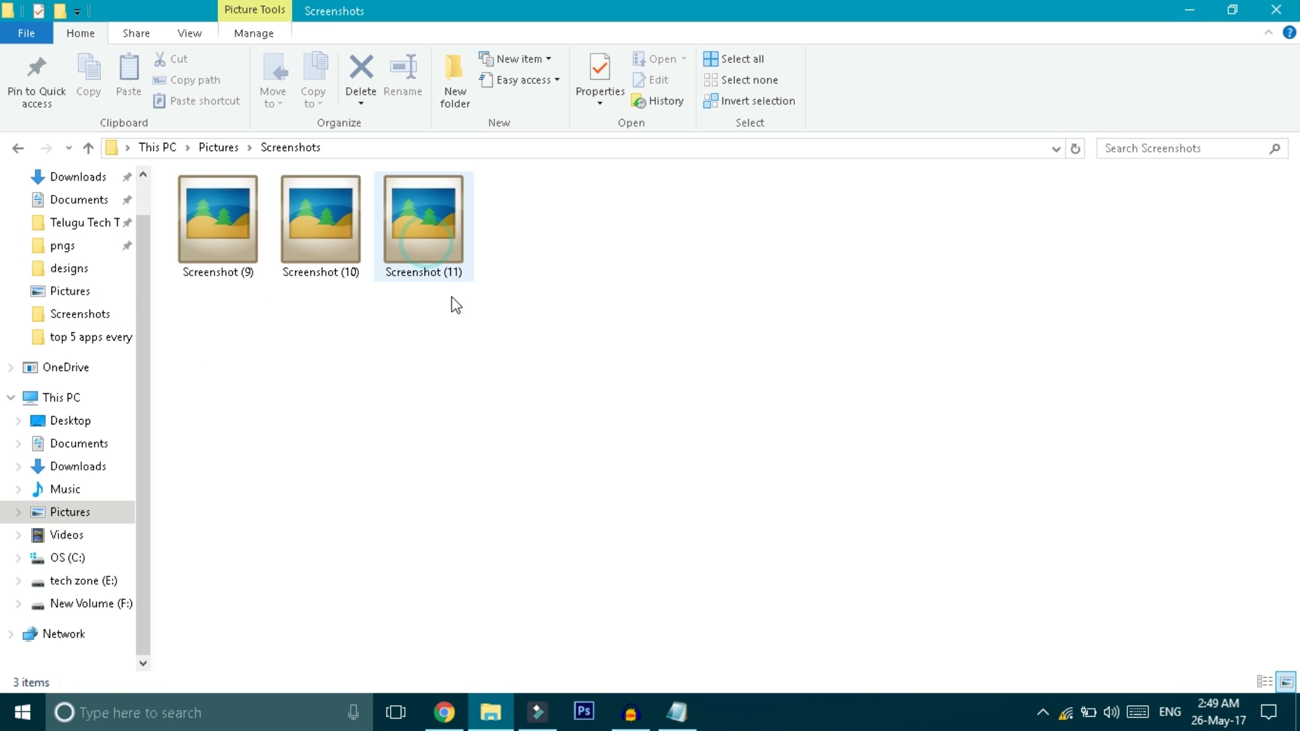
# View Screenshot (11) to confirm the new desktop capture, then close the viewer and minimize Explorer
pyautogui.doubleClick(238, 254)
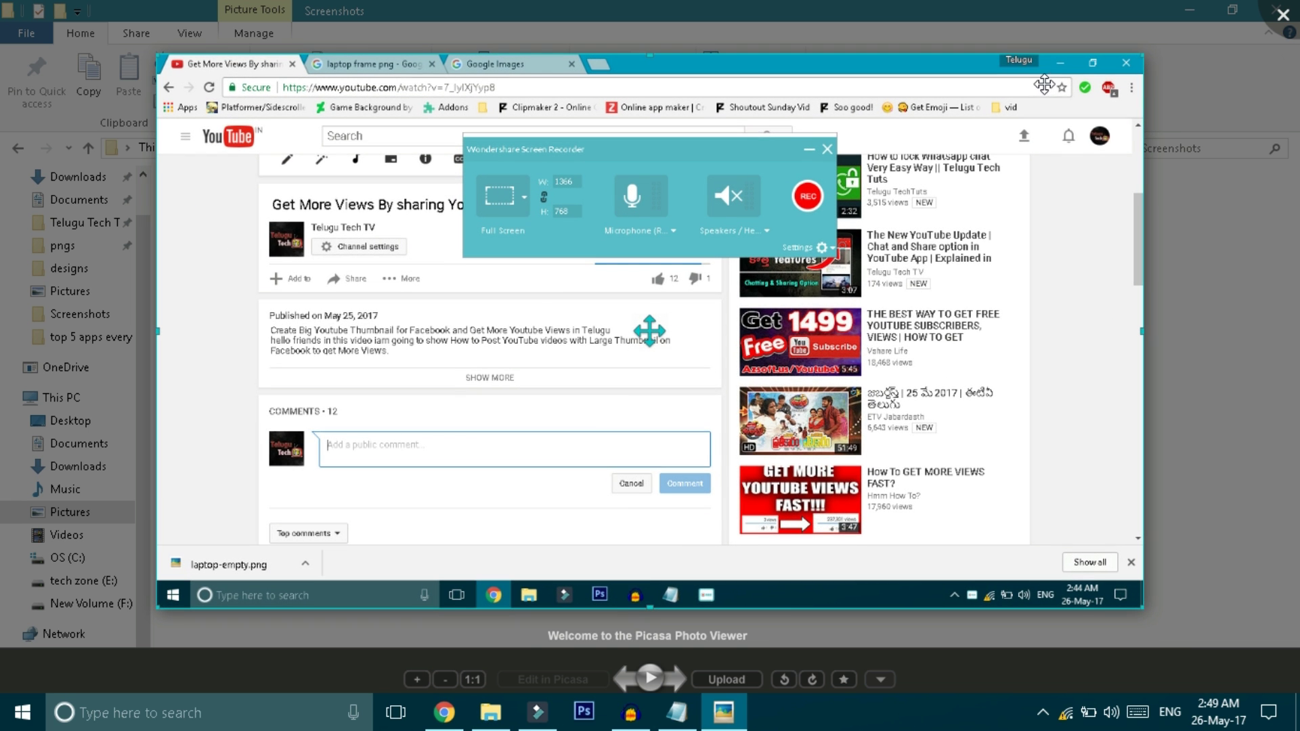
pyautogui.click(1280, 14)
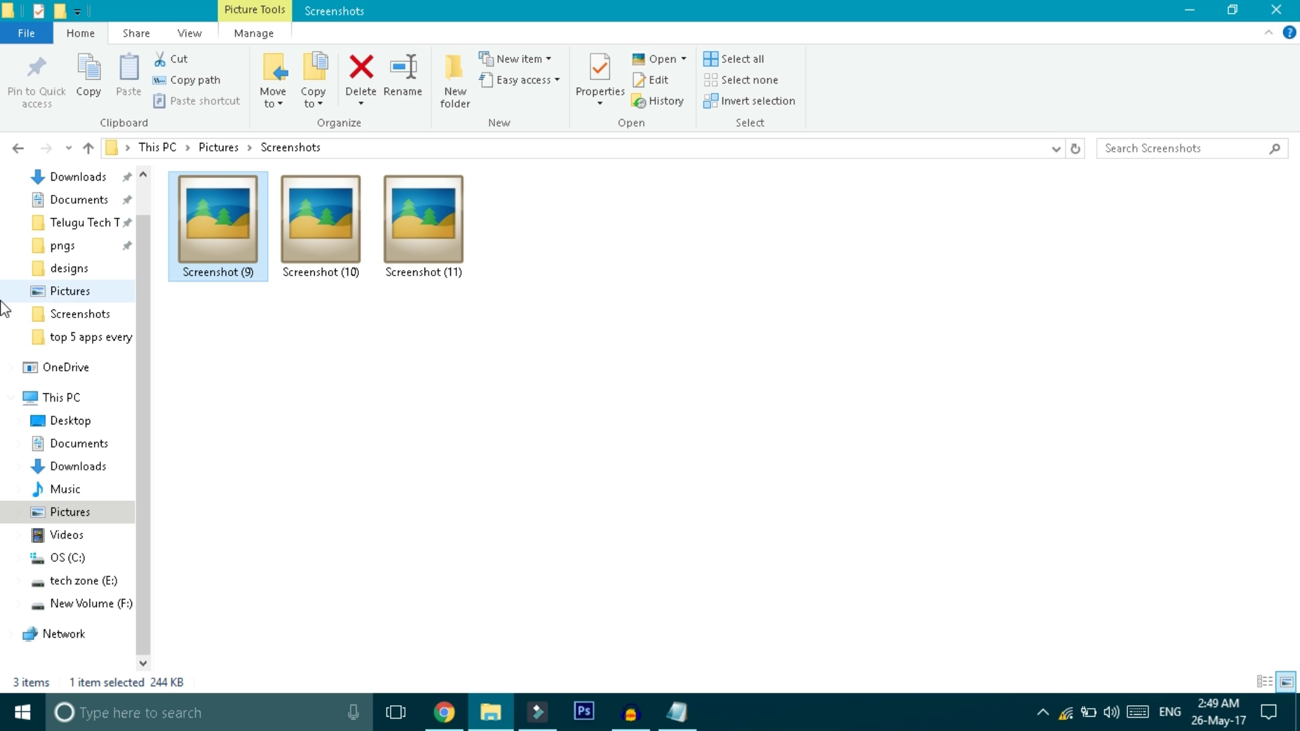
pyautogui.doubleClick(408, 238)
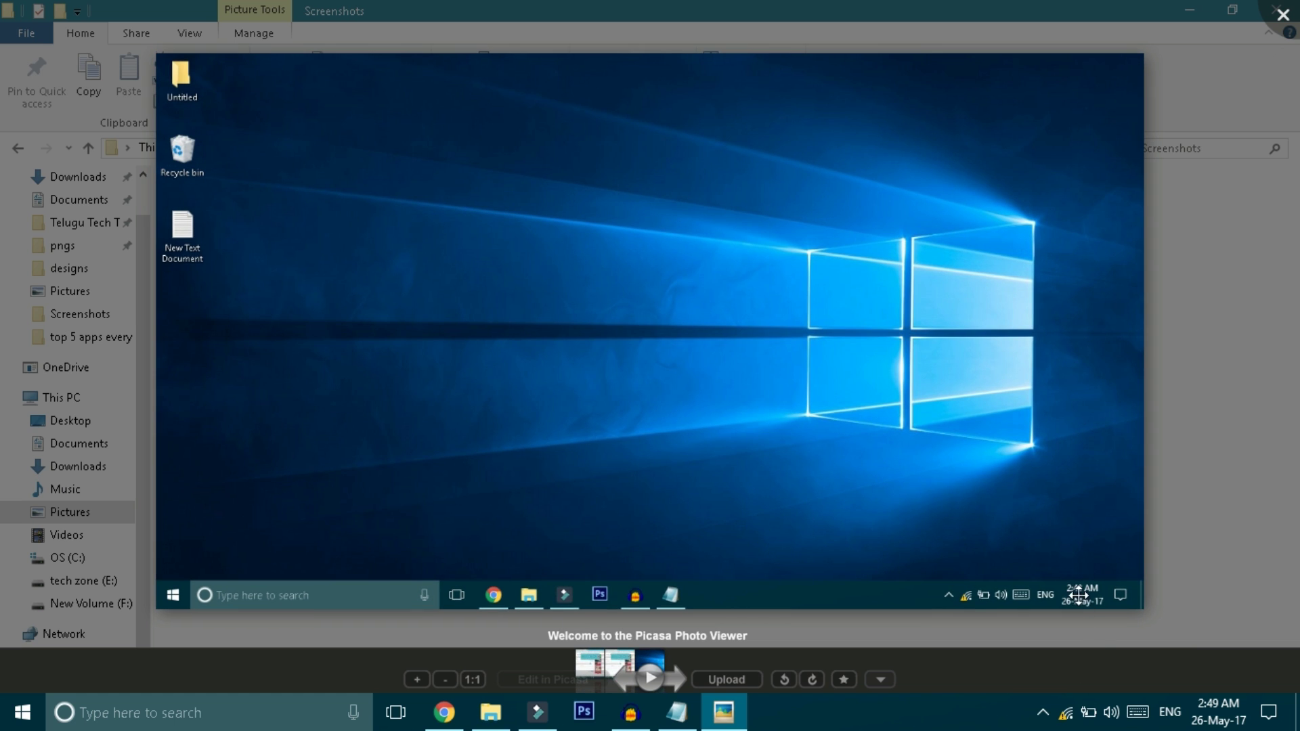
pyautogui.click(1282, 15)
pyautogui.click(1183, 11)
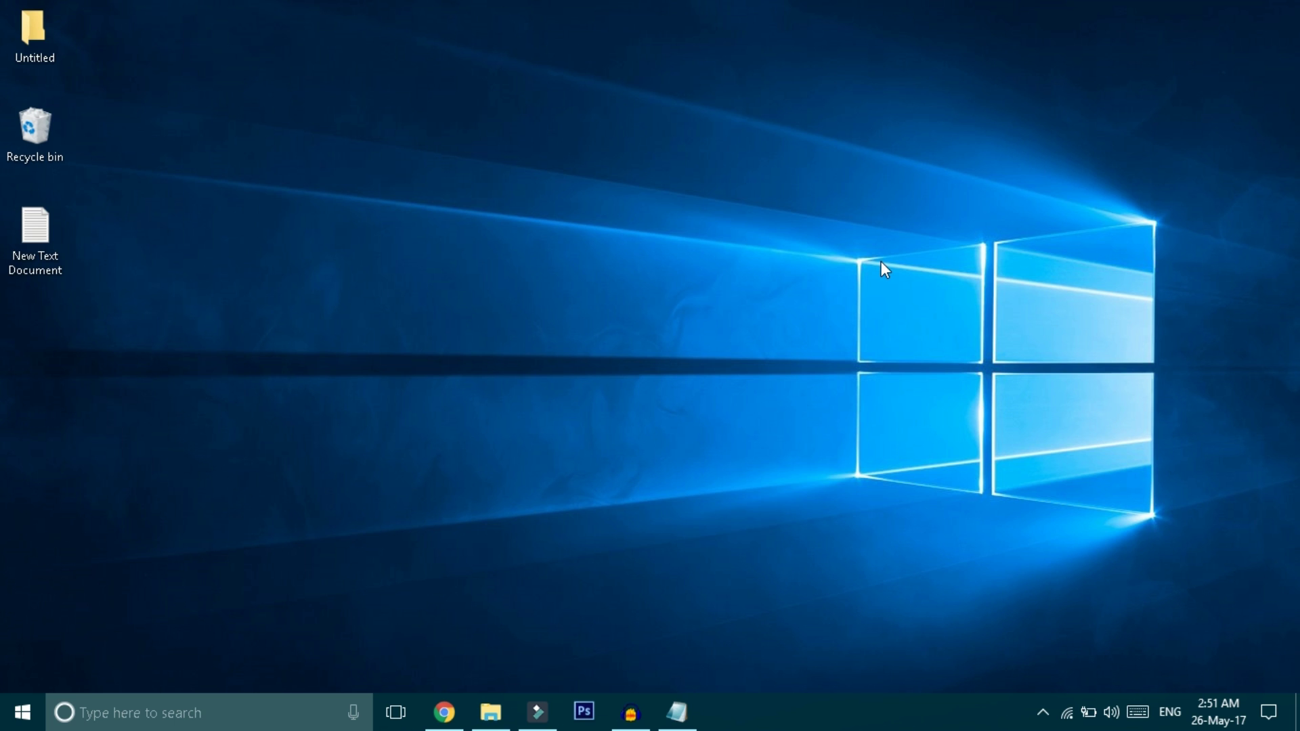
# Paste the desktop screenshot into the Facebook chat with Ctrl+V, then close the chat and minimize Chrome
pyautogui.click(444, 712)
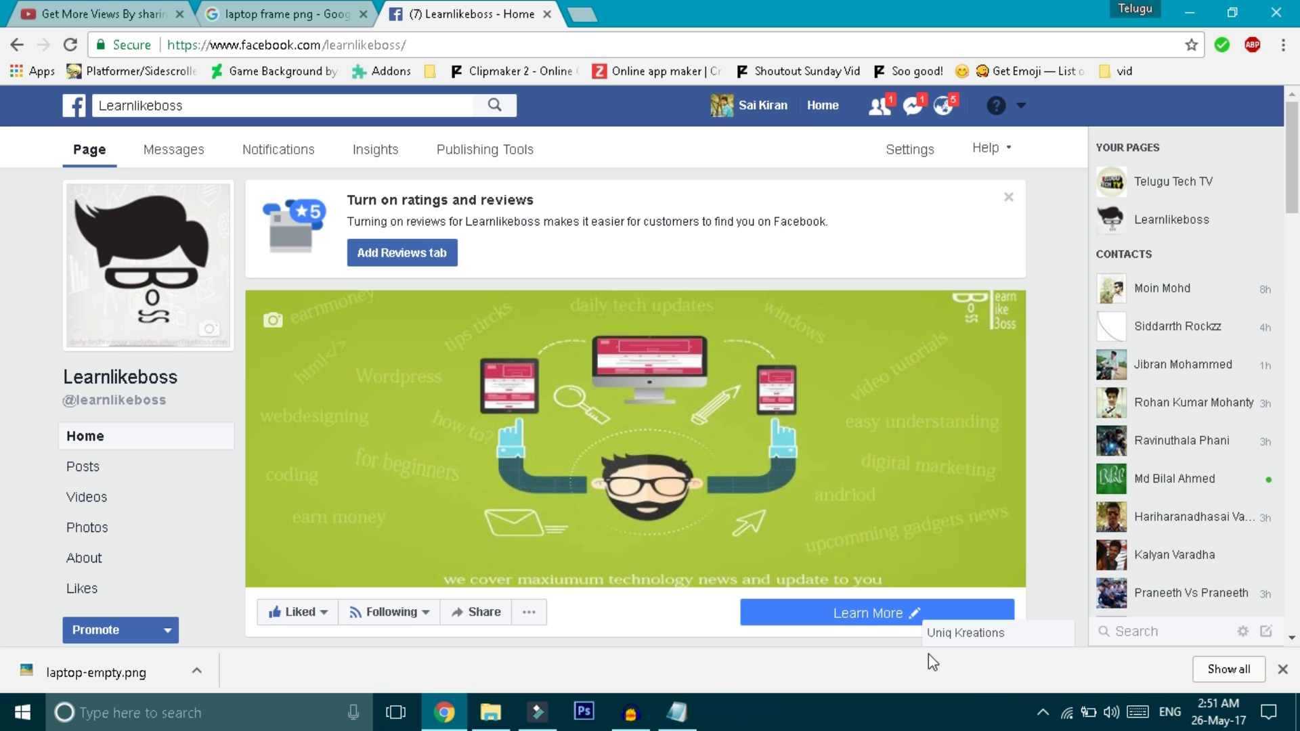
pyautogui.click(966, 633)
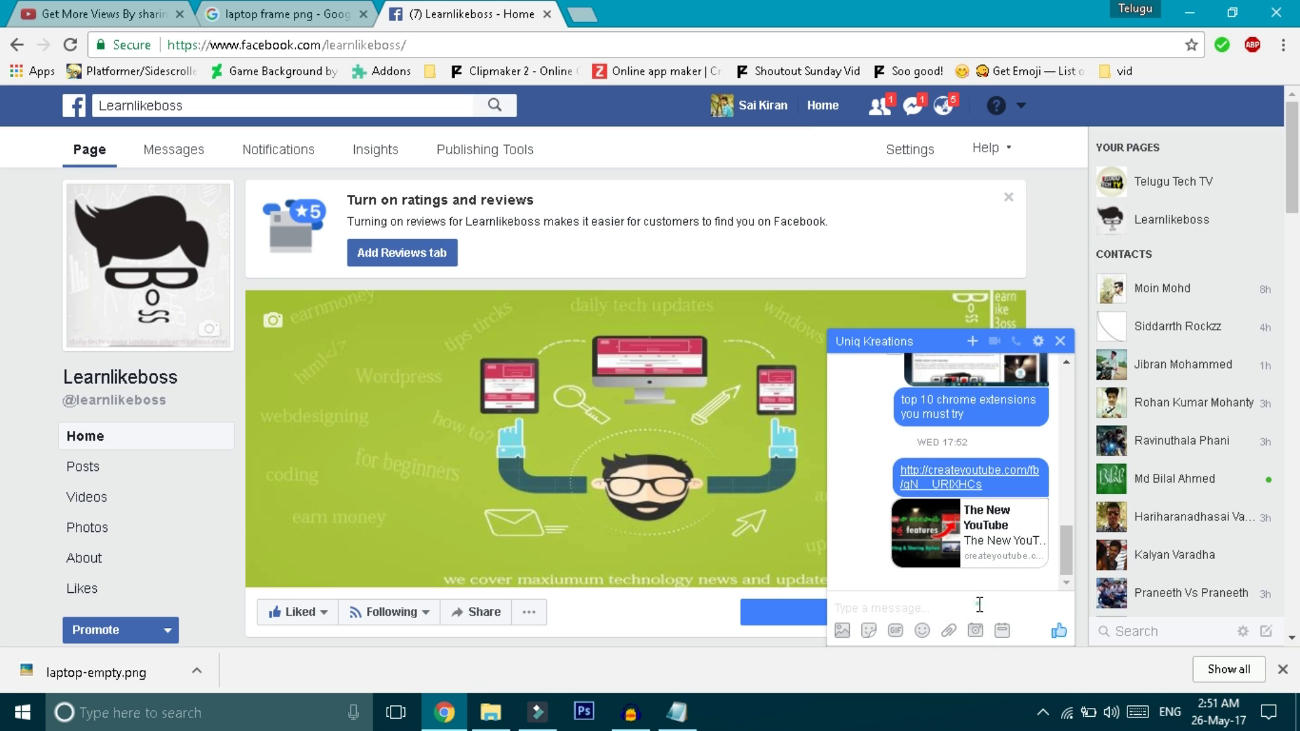
pyautogui.click(980, 604)
pyautogui.hotkey('ctrl', 'v')
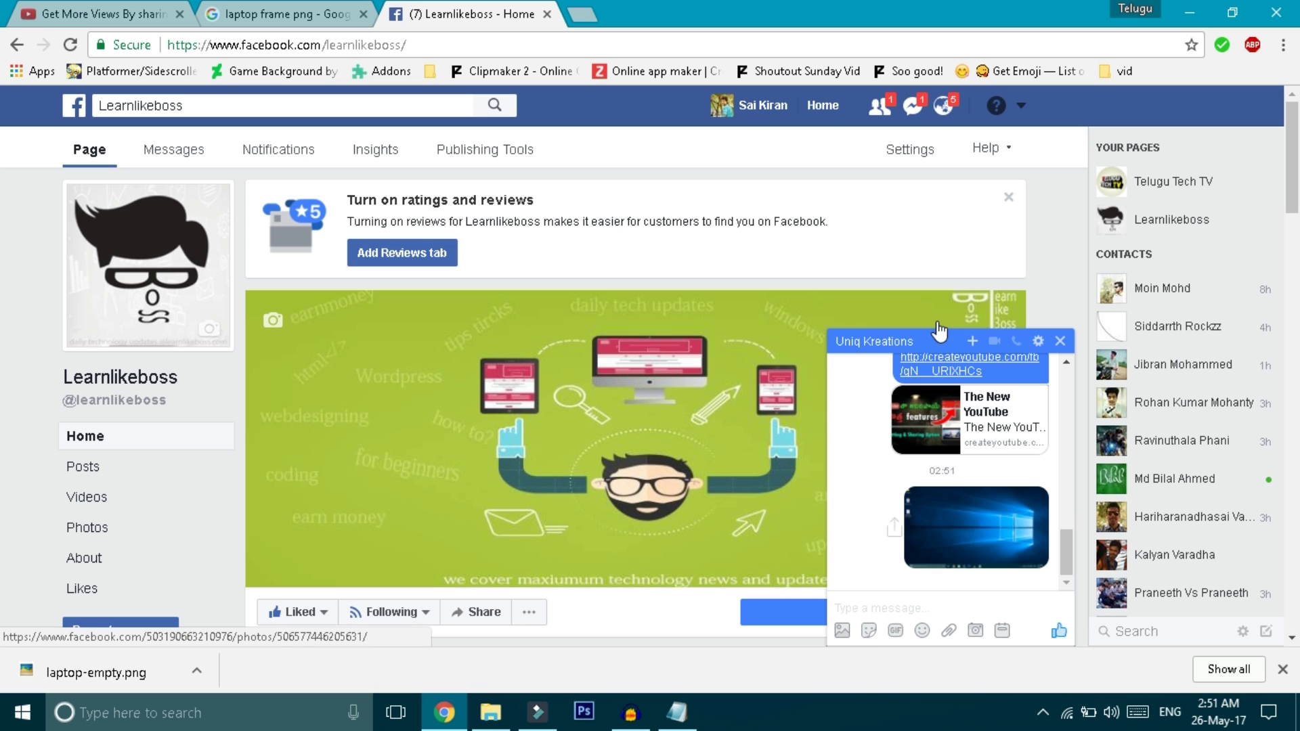
pyautogui.click(938, 338)
pyautogui.click(1186, 15)
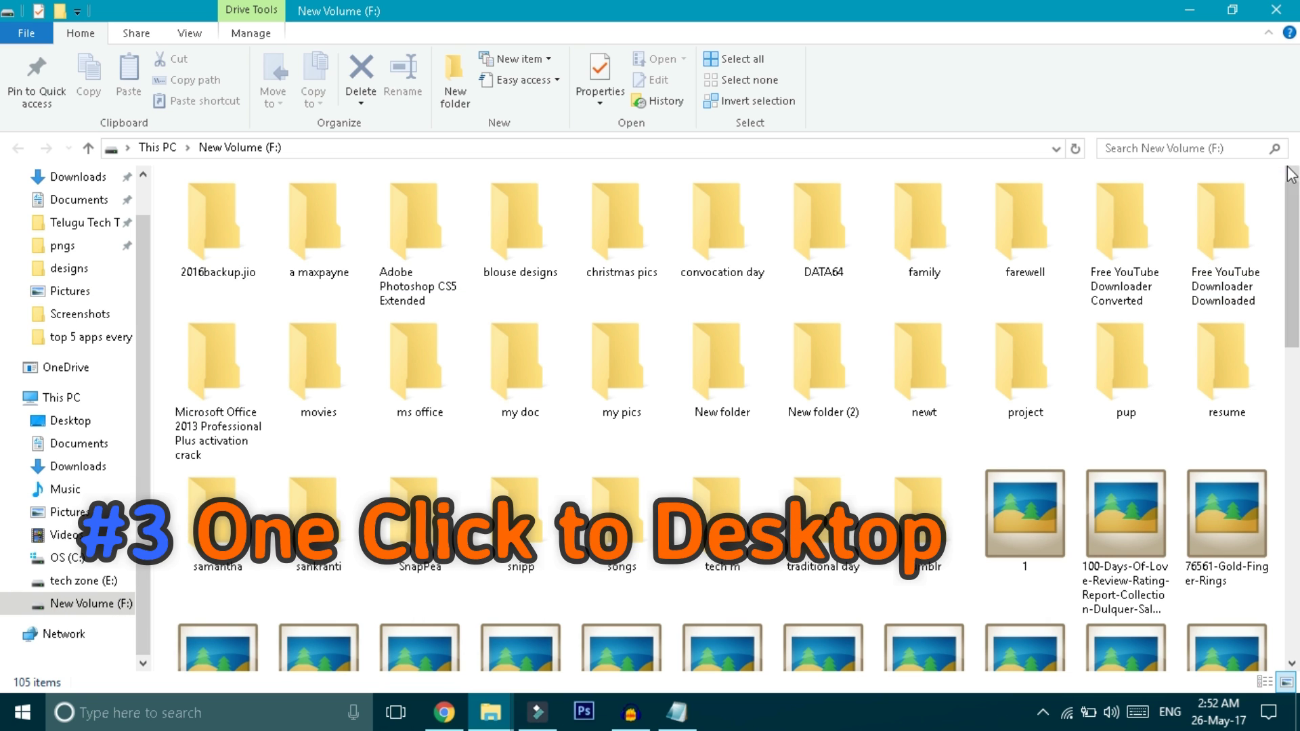
# Bring the 'top 5 apps every youtube creator must have' window forward, then toggle Show Desktop off and back
pyautogui.click(1197, 14)
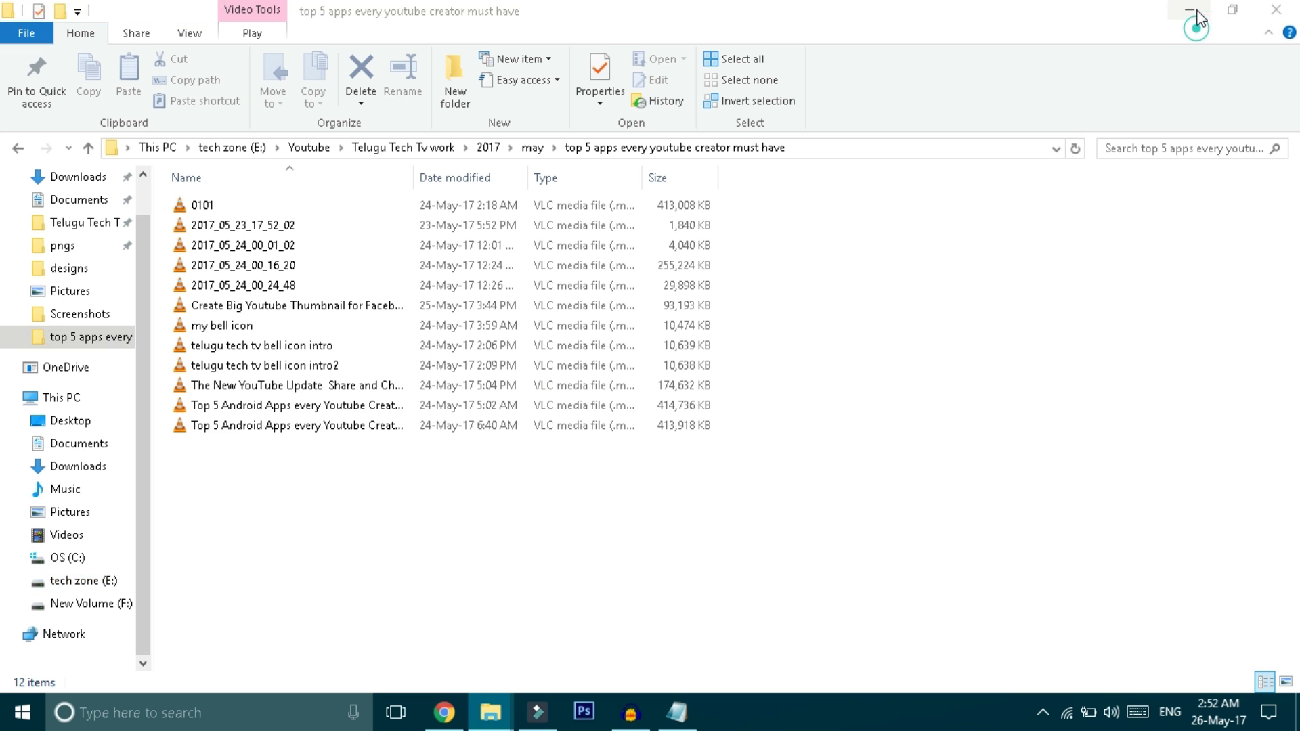
pyautogui.click(1193, 9)
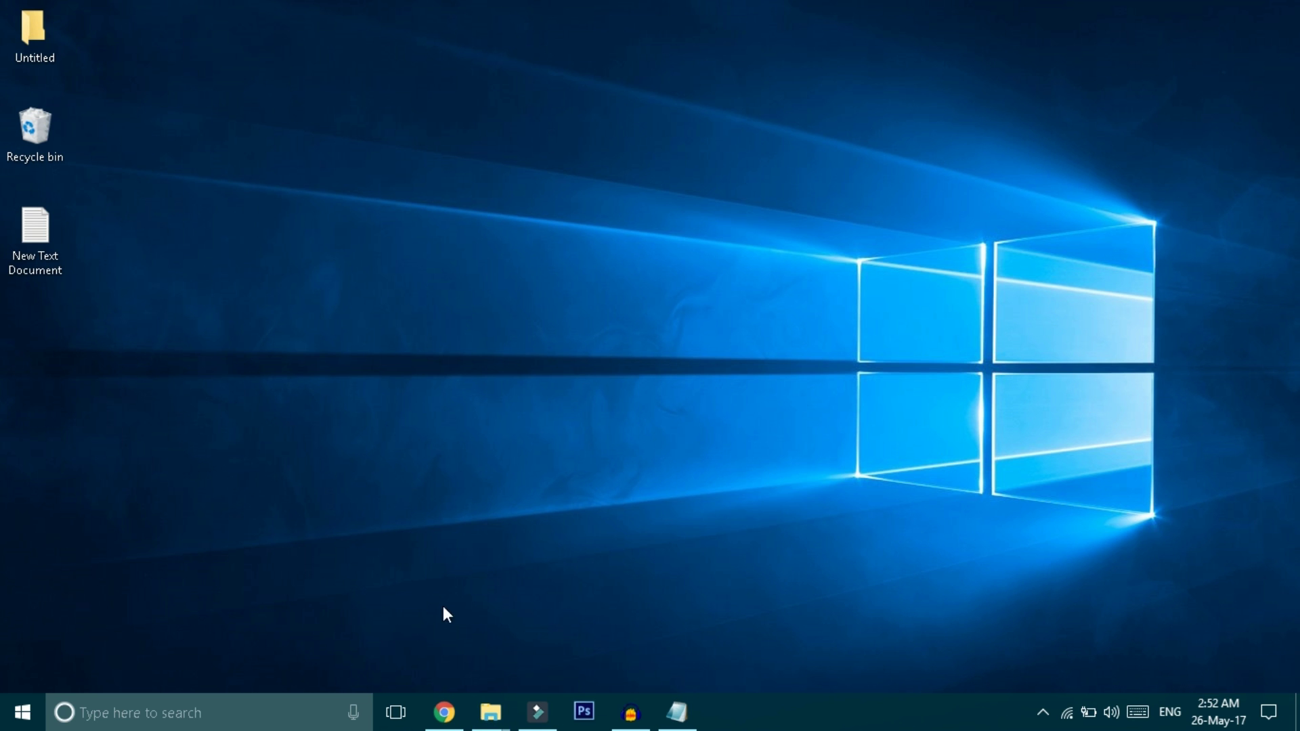
pyautogui.click(487, 710)
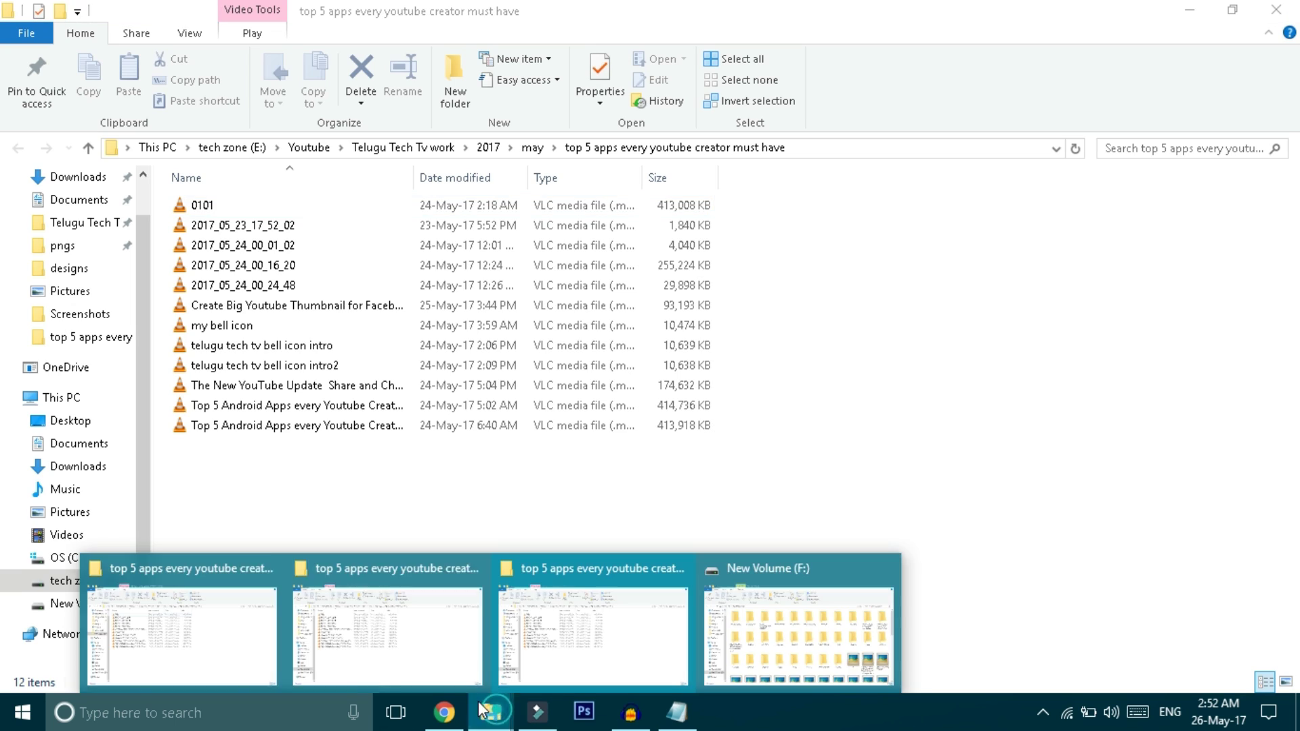
pyautogui.click(226, 632)
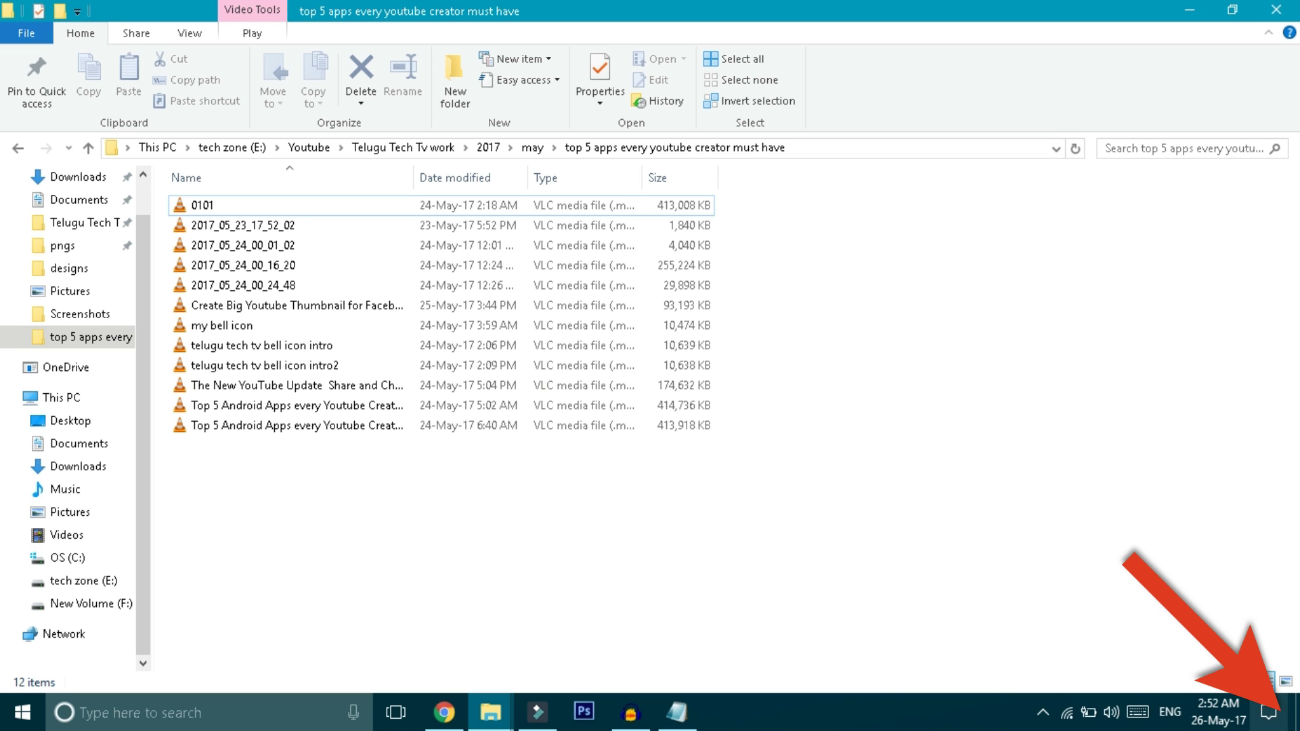
pyautogui.click(1296, 712)
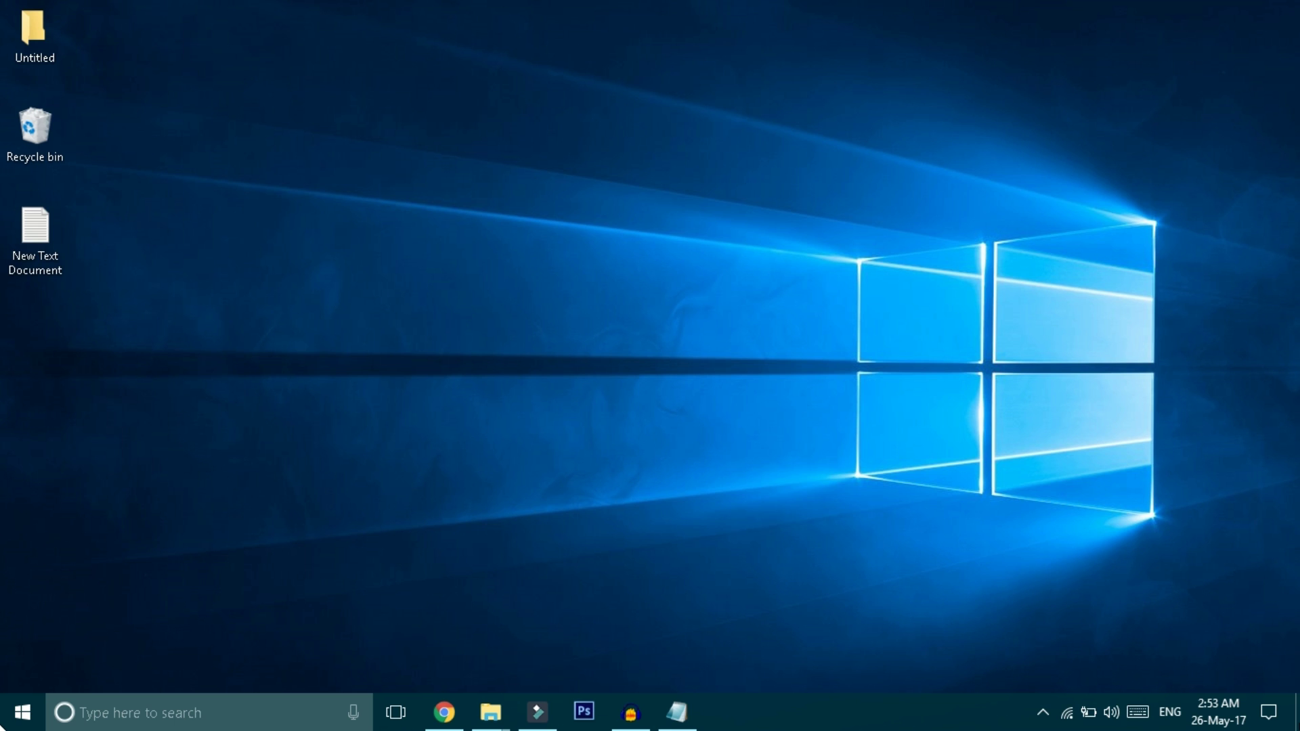
pyautogui.click(1296, 712)
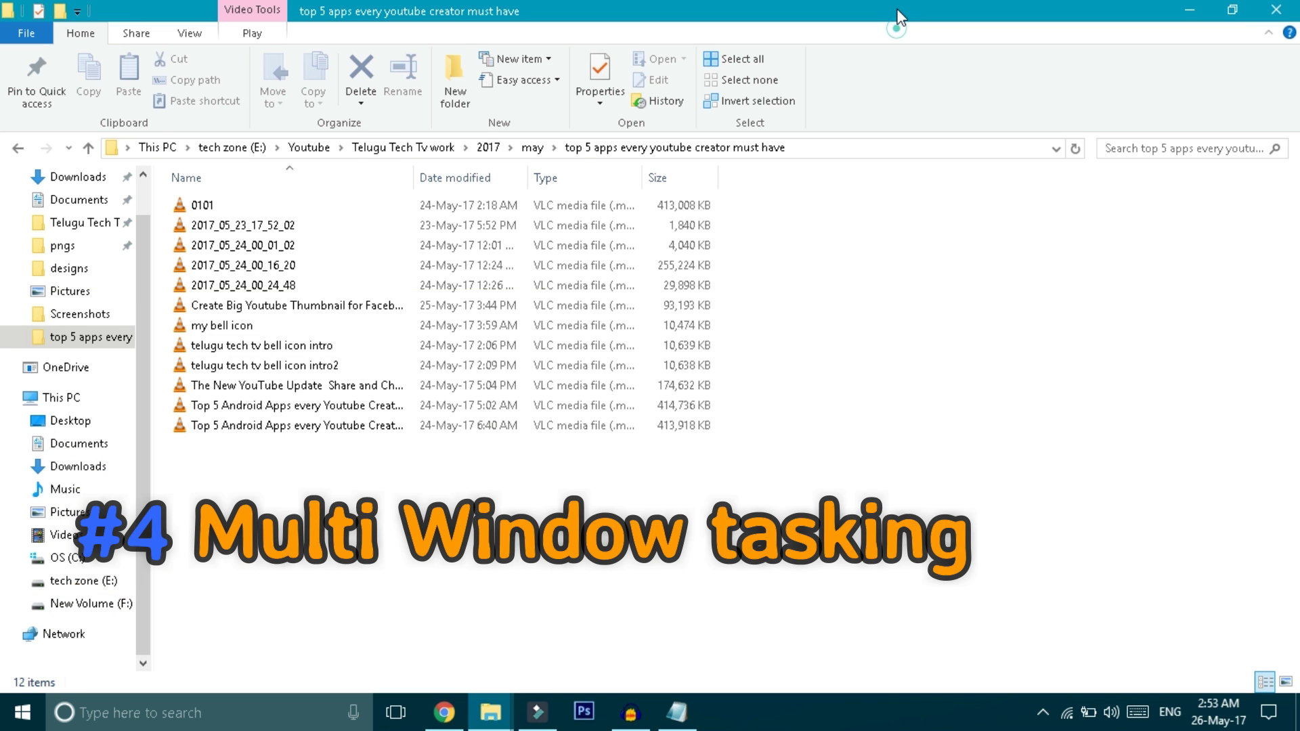
# Open a duplicate Explorer window with Ctrl+N, then close it again
pyautogui.hotkey('ctrl', 'n')
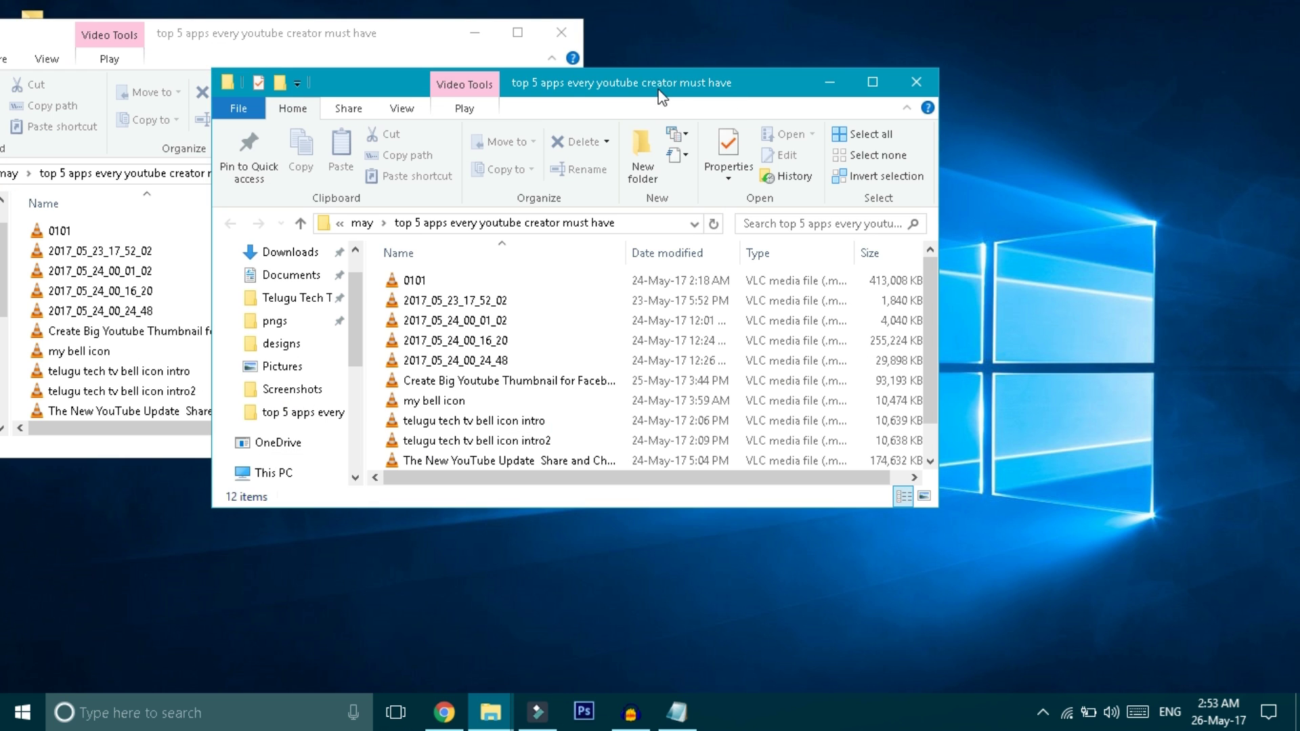
pyautogui.moveTo(660, 97); pyautogui.dragTo(738, 139)
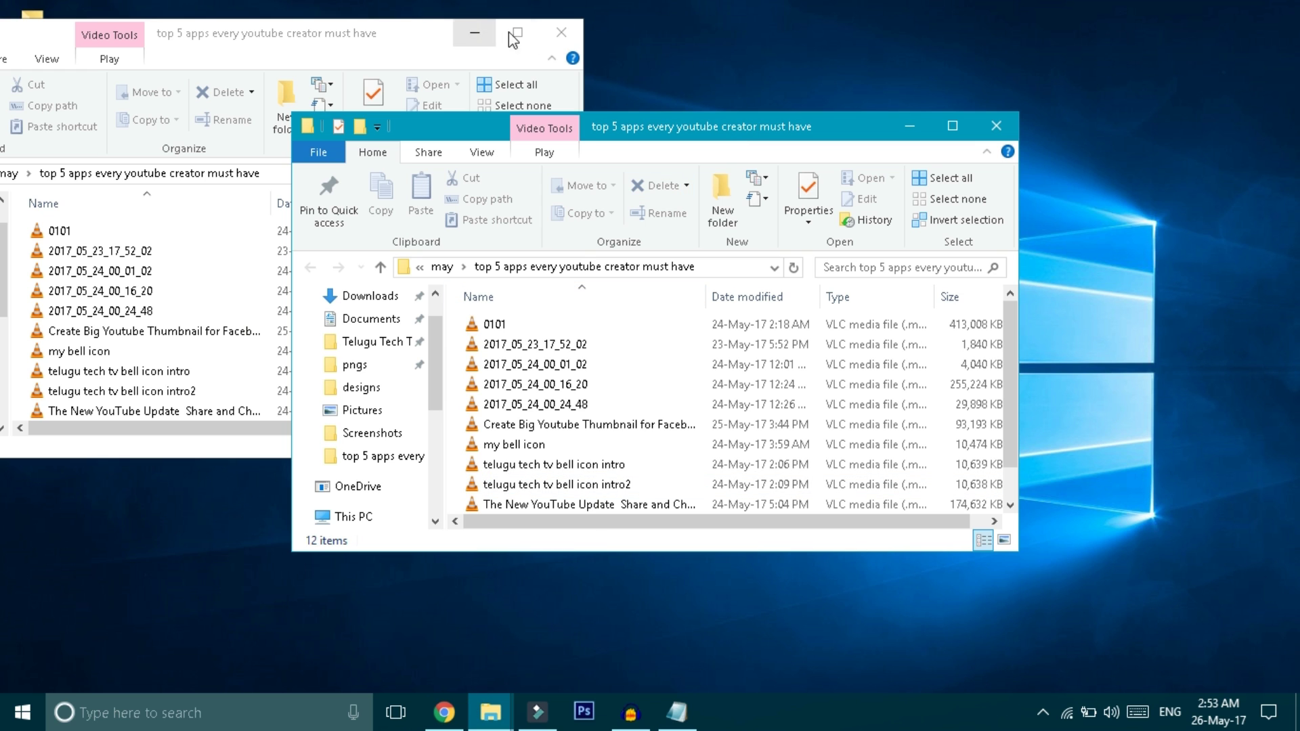
pyautogui.click(561, 32)
pyautogui.click(850, 133)
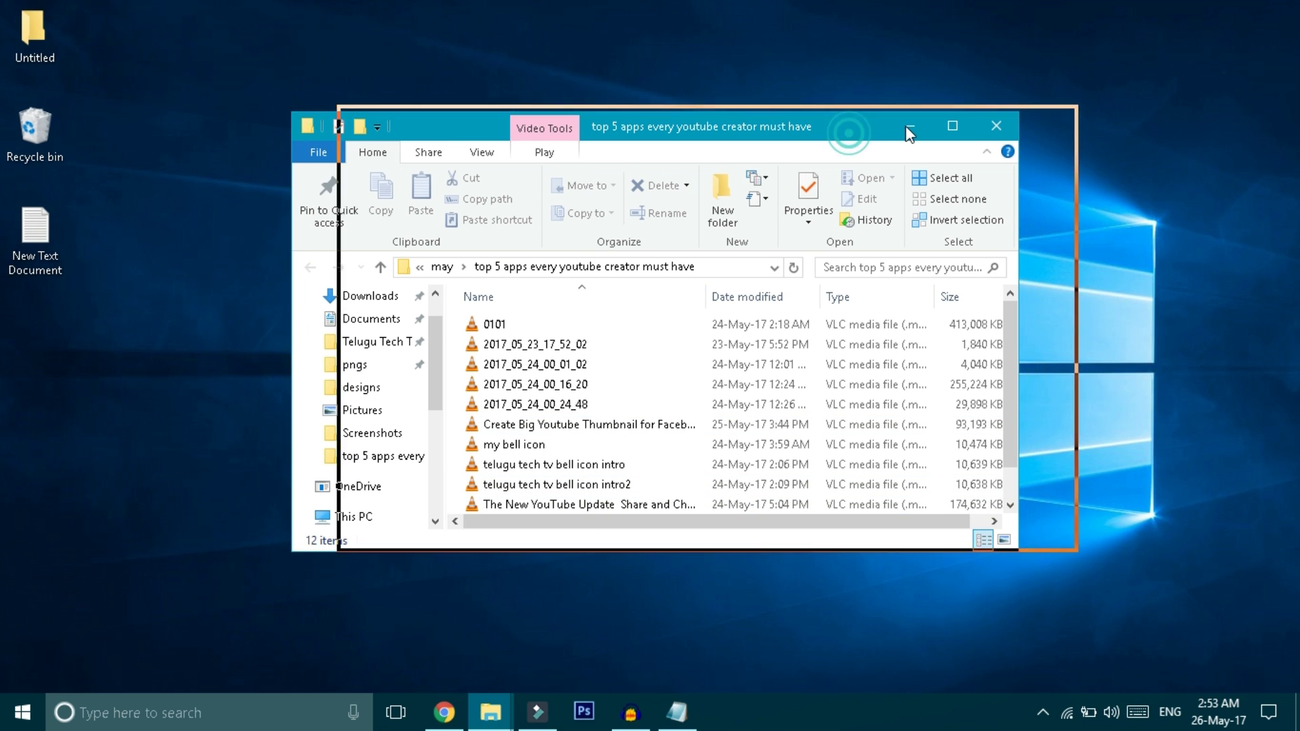
# Snap Explorer to the right half and Chrome's YouTube page to the left half
pyautogui.click(443, 712)
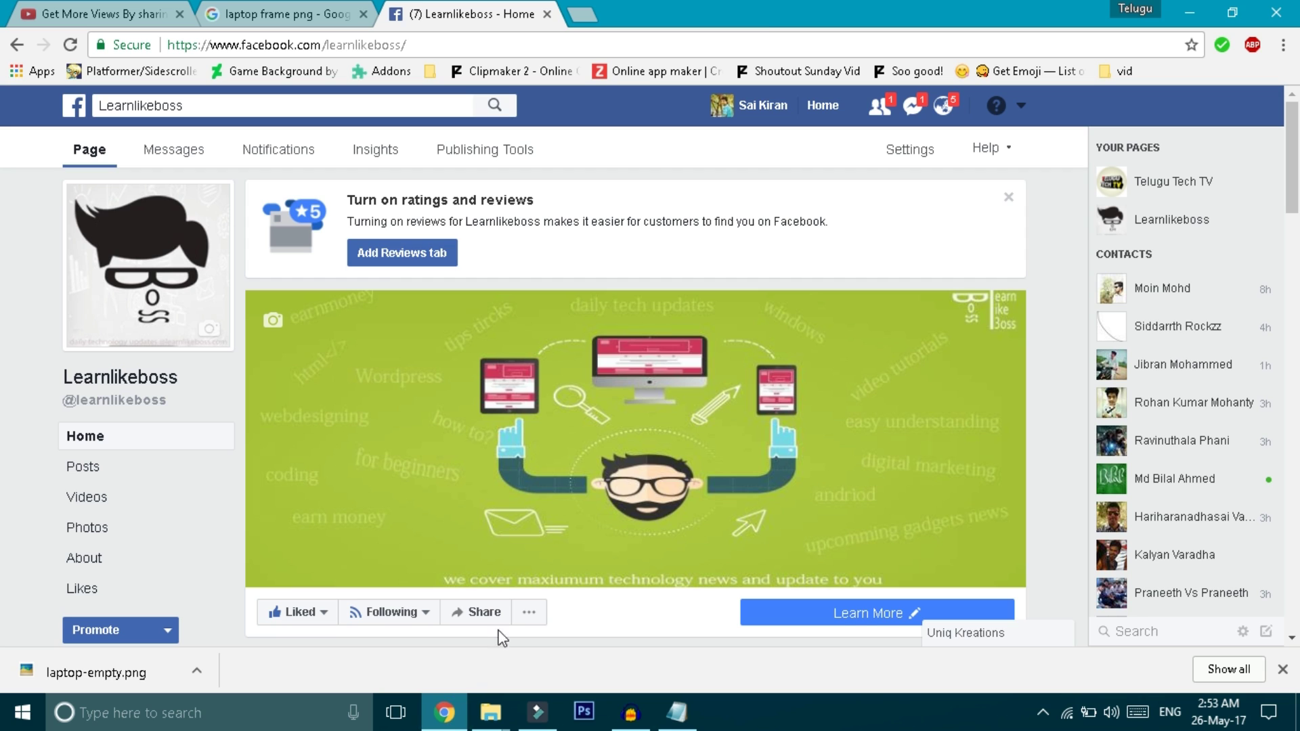
pyautogui.doubleClick(766, 20)
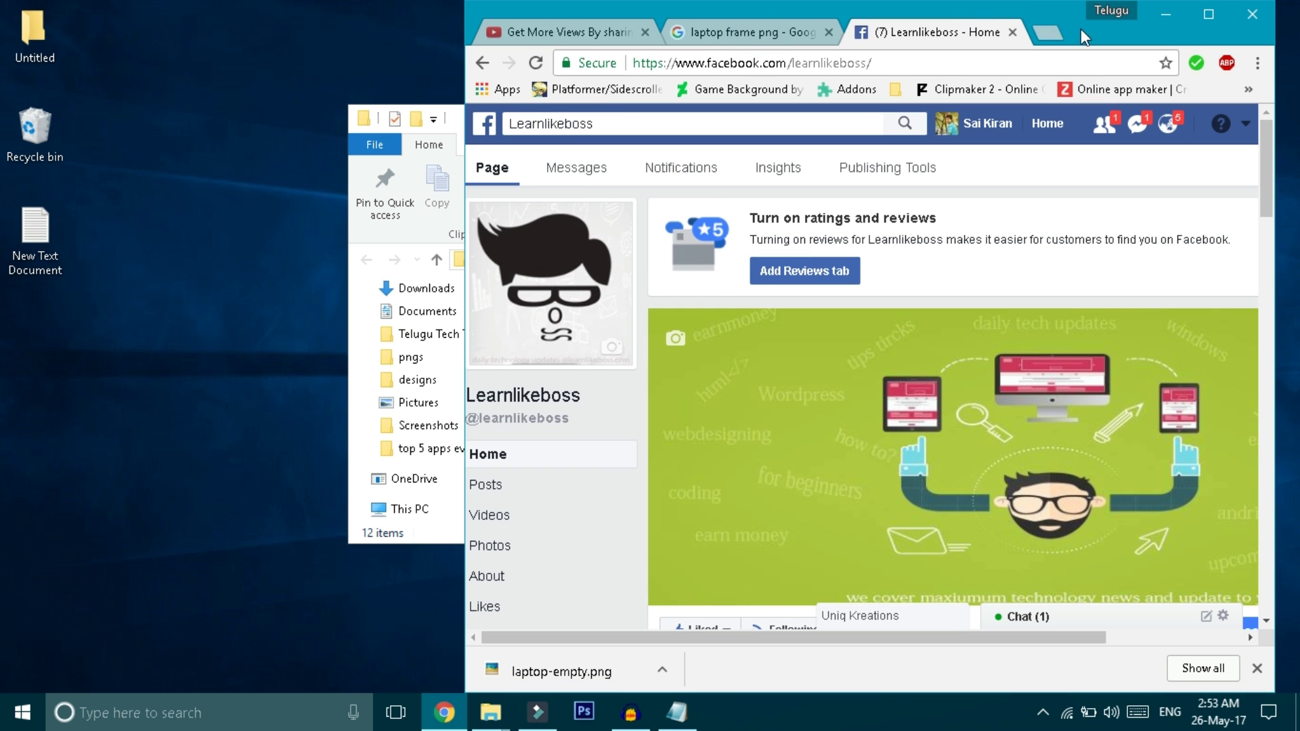
pyautogui.click(528, 33)
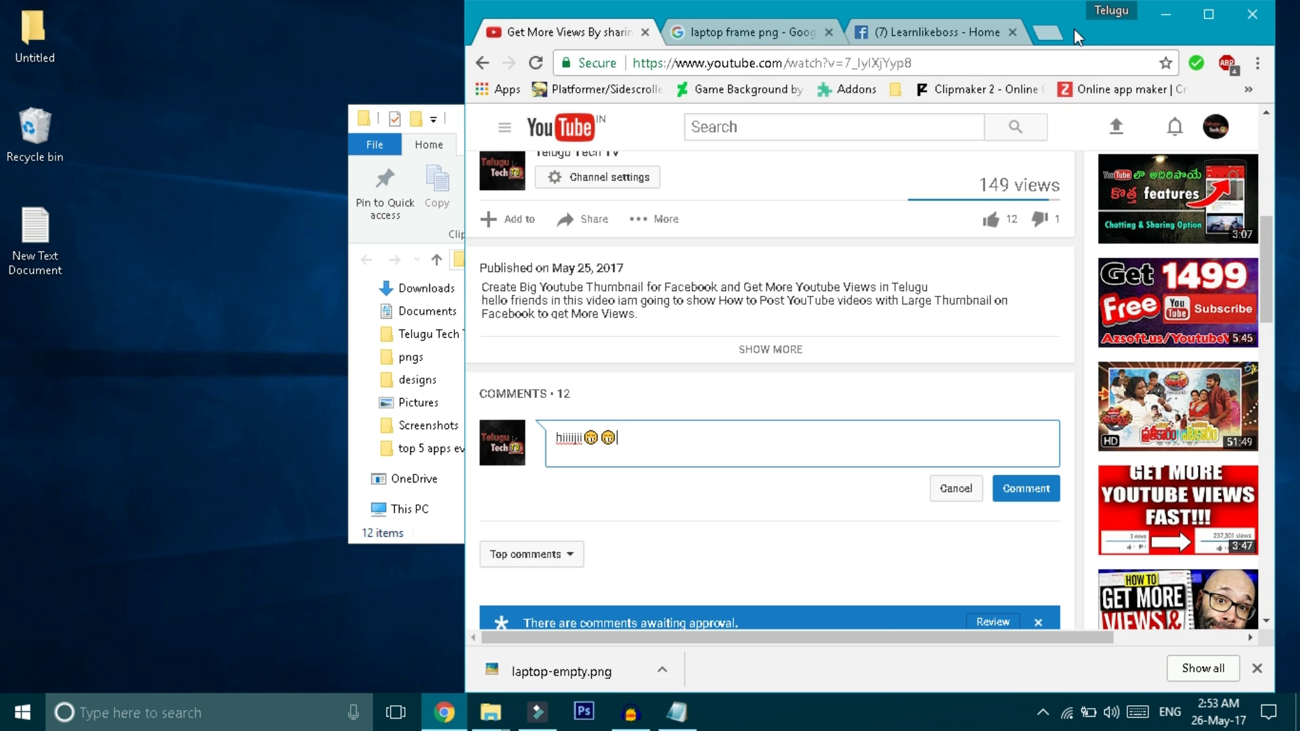
pyautogui.moveTo(1073, 28); pyautogui.dragTo(643, 34)
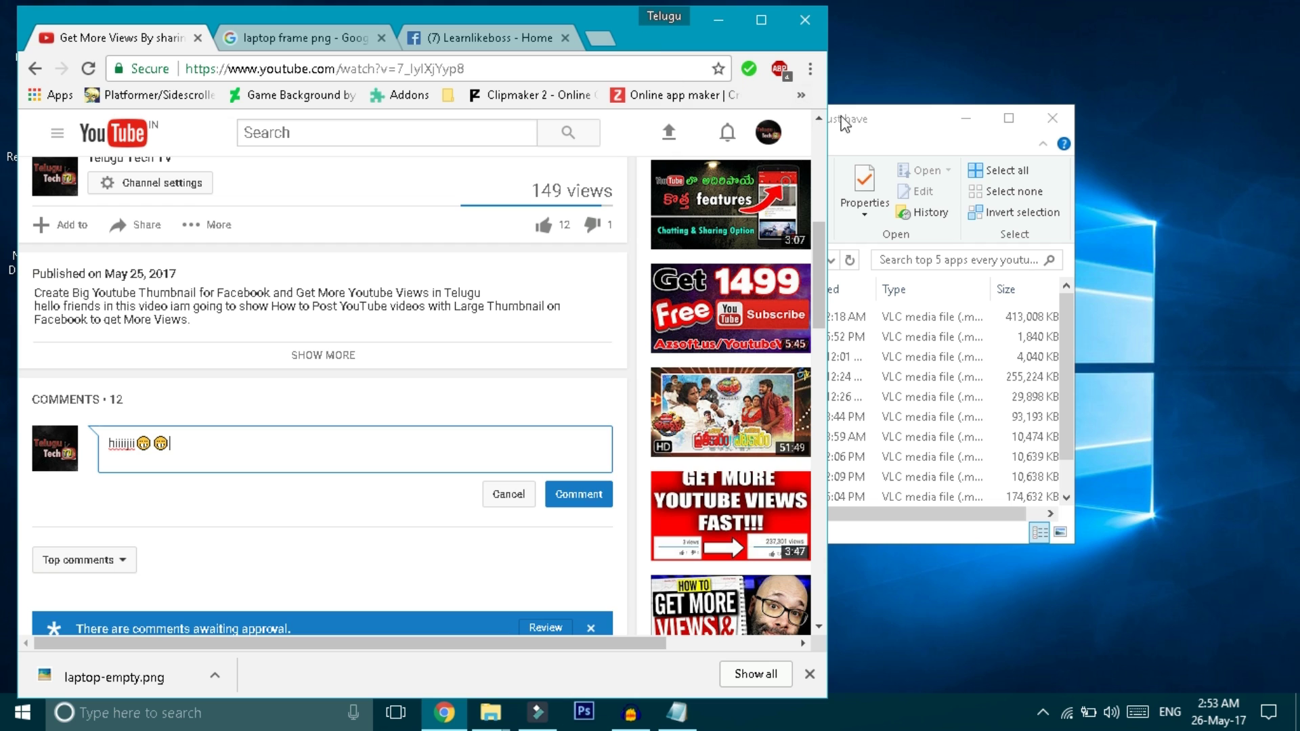
pyautogui.click(892, 129)
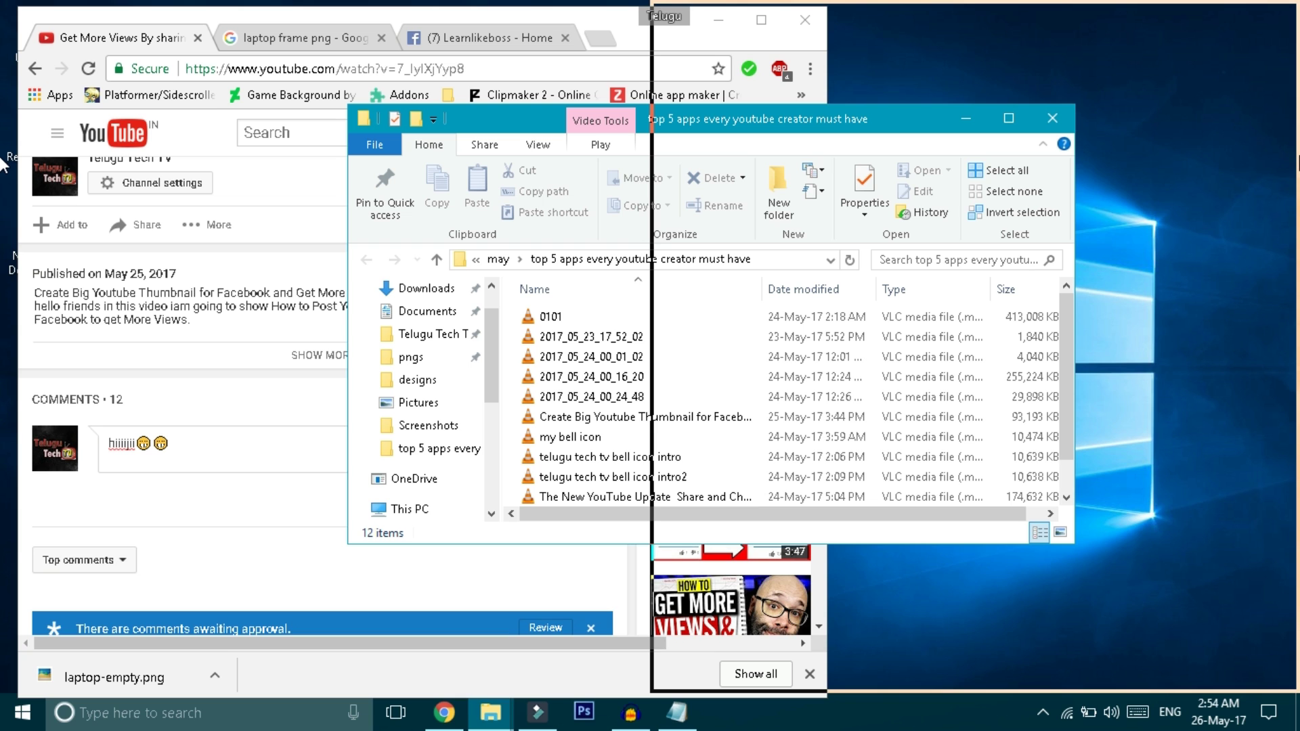
pyautogui.press('super+Right')
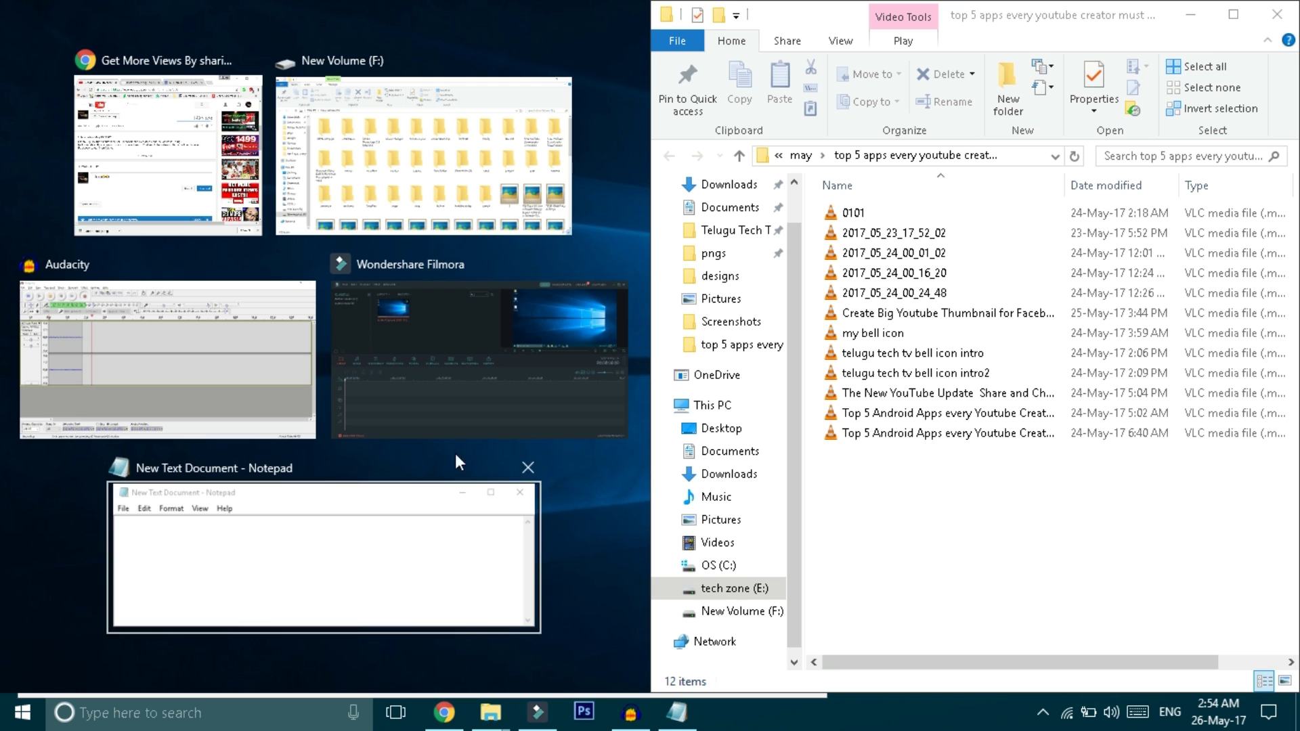
pyautogui.click(192, 189)
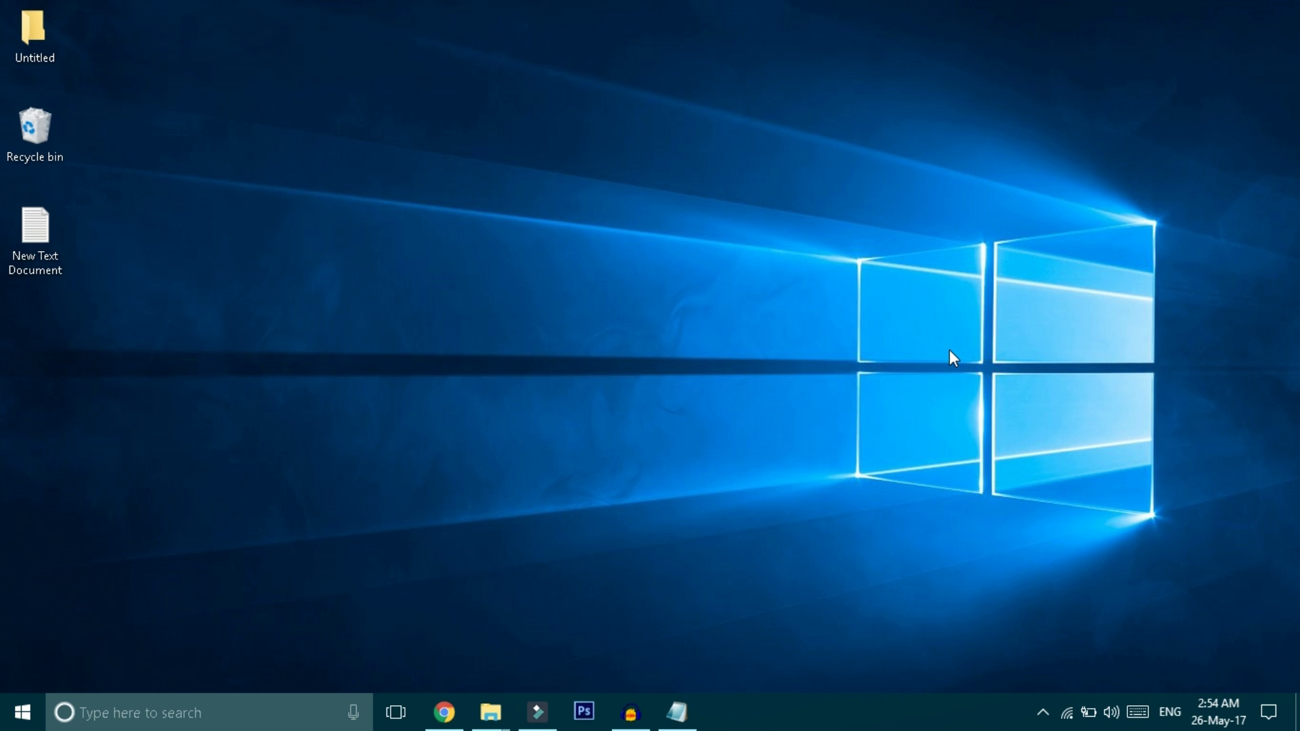
# Switch to Desktop 2 through Task View, then return to Desktop 1
pyautogui.press('super+Tab')
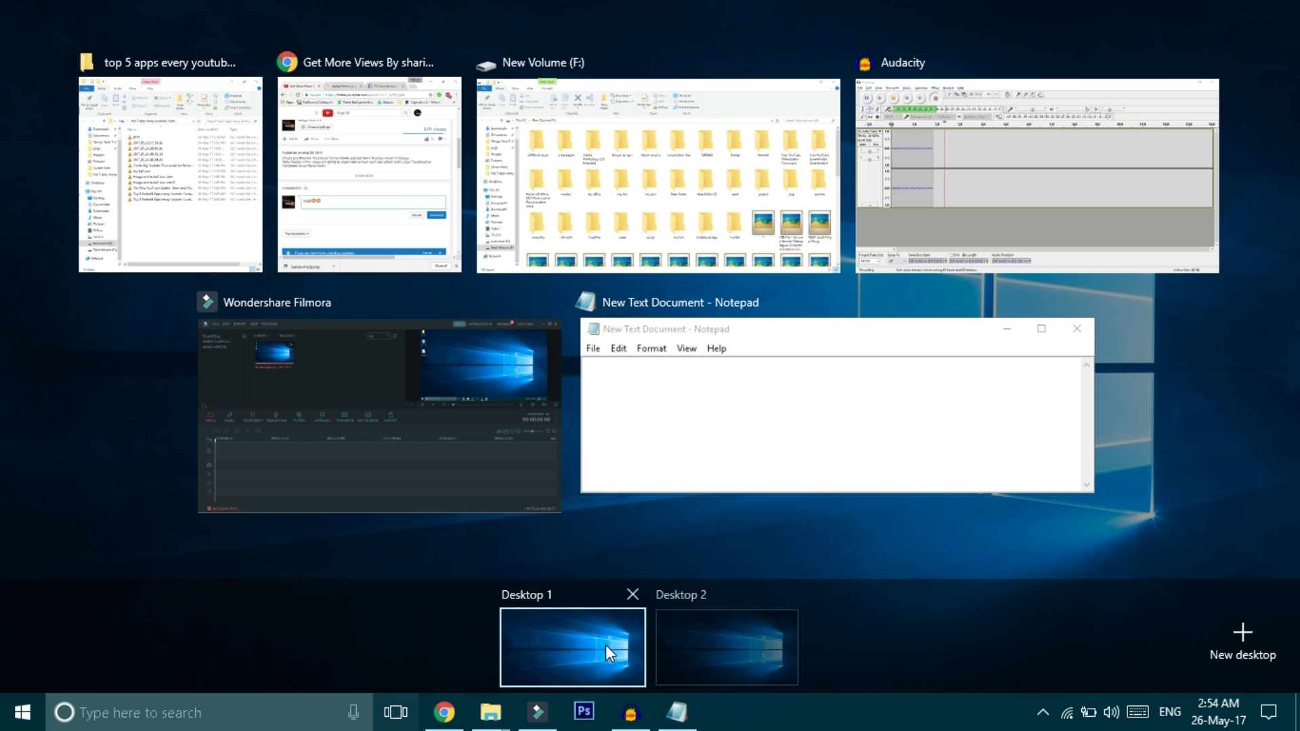
pyautogui.moveTo(725, 649)
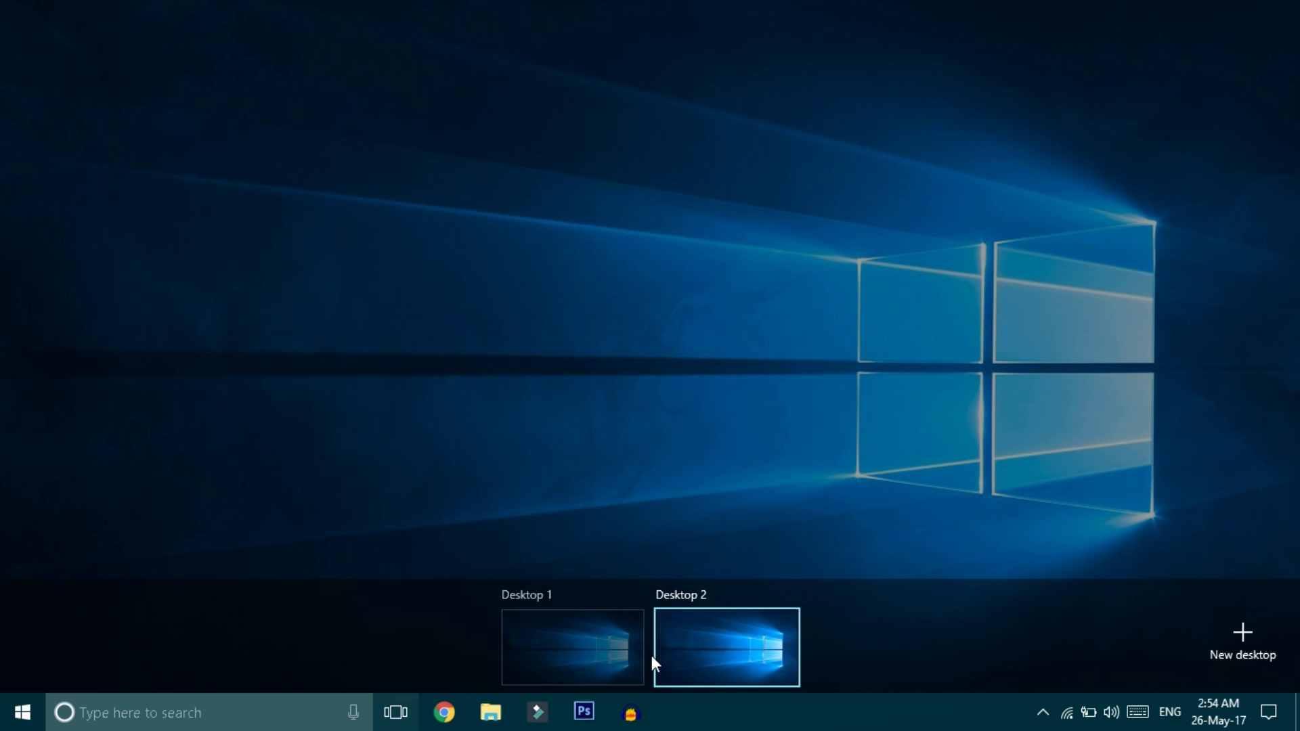
pyautogui.click(733, 655)
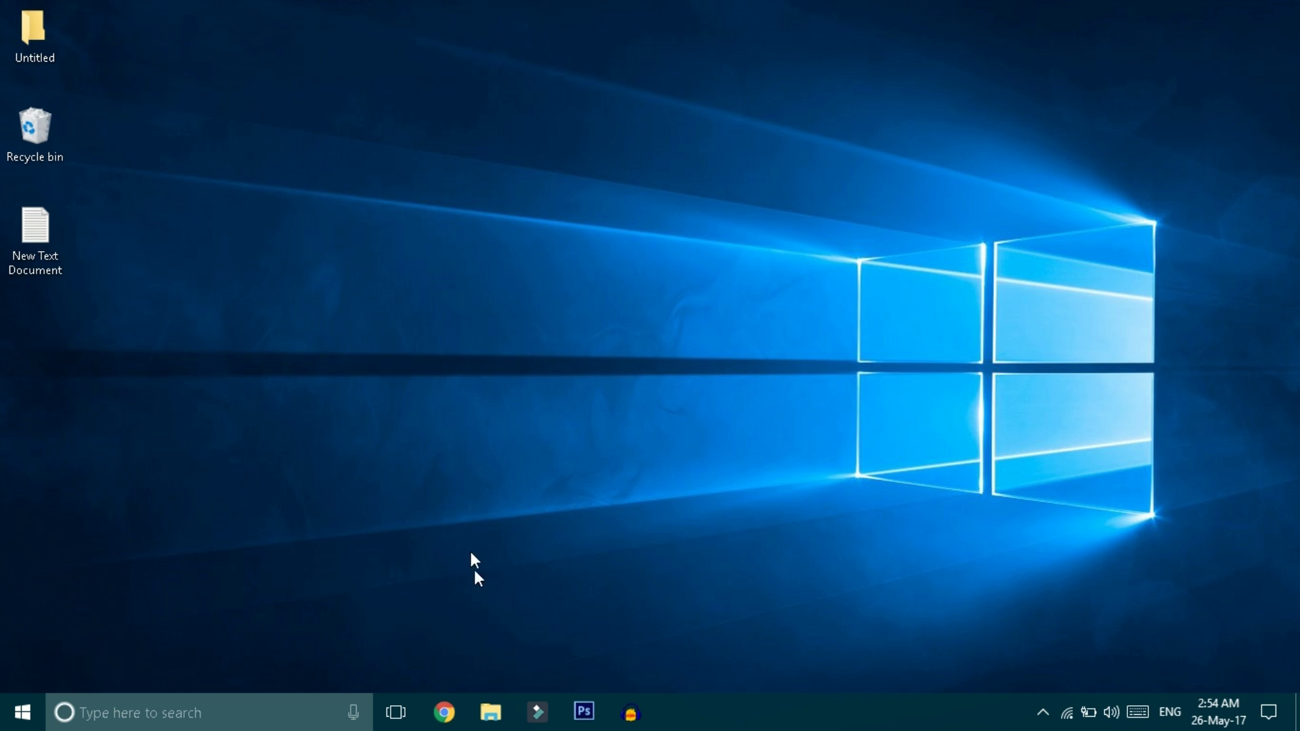
pyautogui.press('super+Tab')
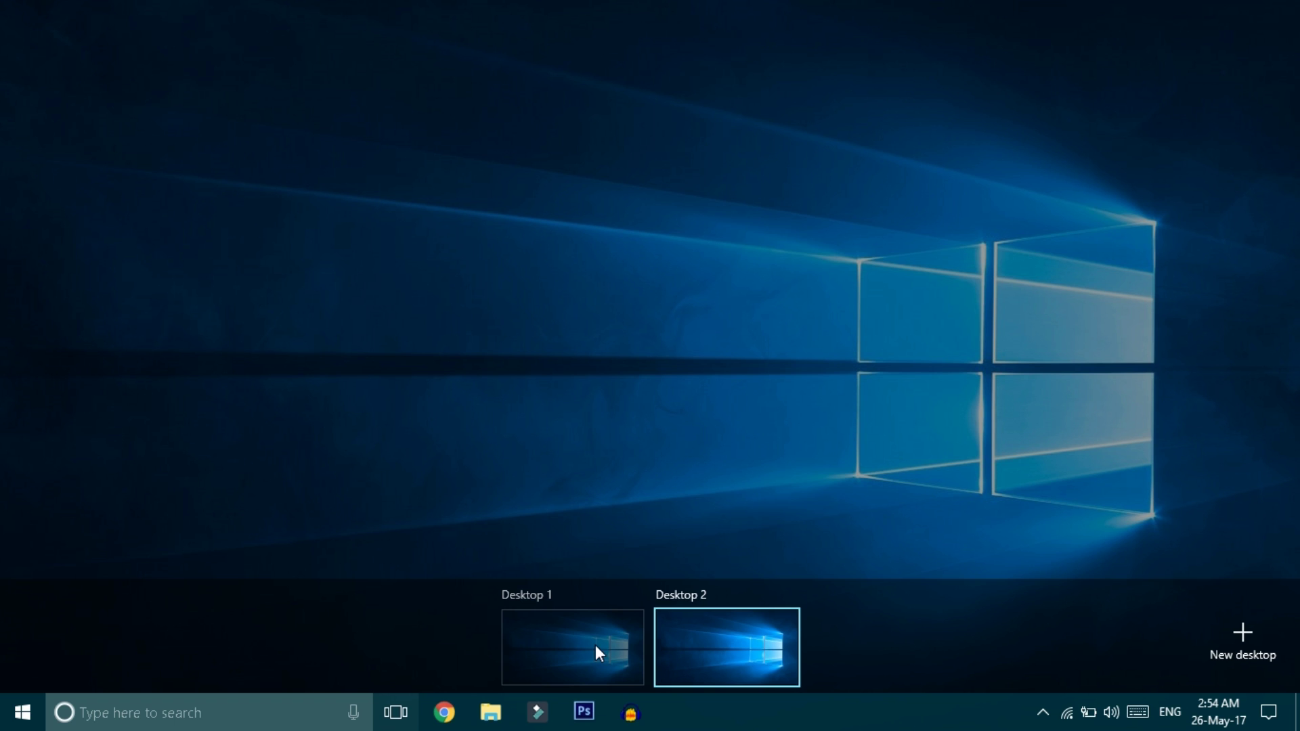
pyautogui.click(525, 651)
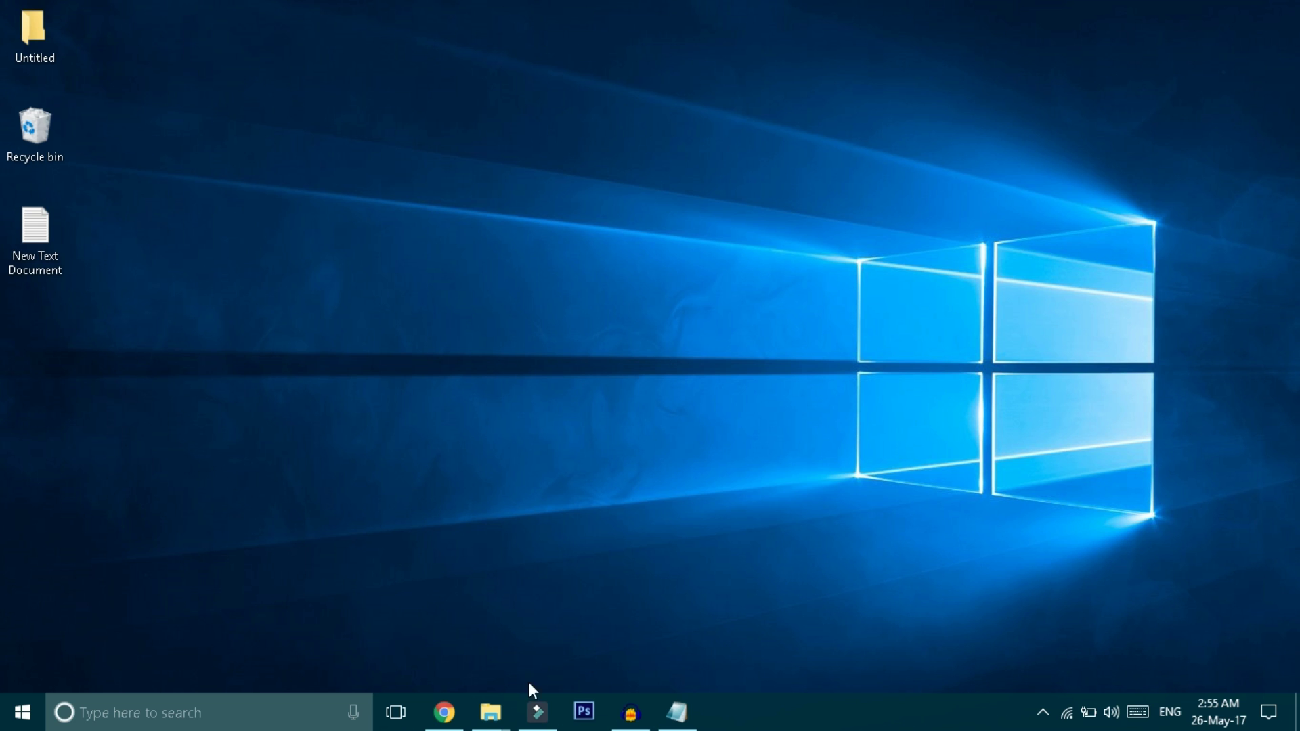
# Go back to Desktop 2 and type 'hi' into the New Text Document in Notepad
pyautogui.moveTo(495, 708)
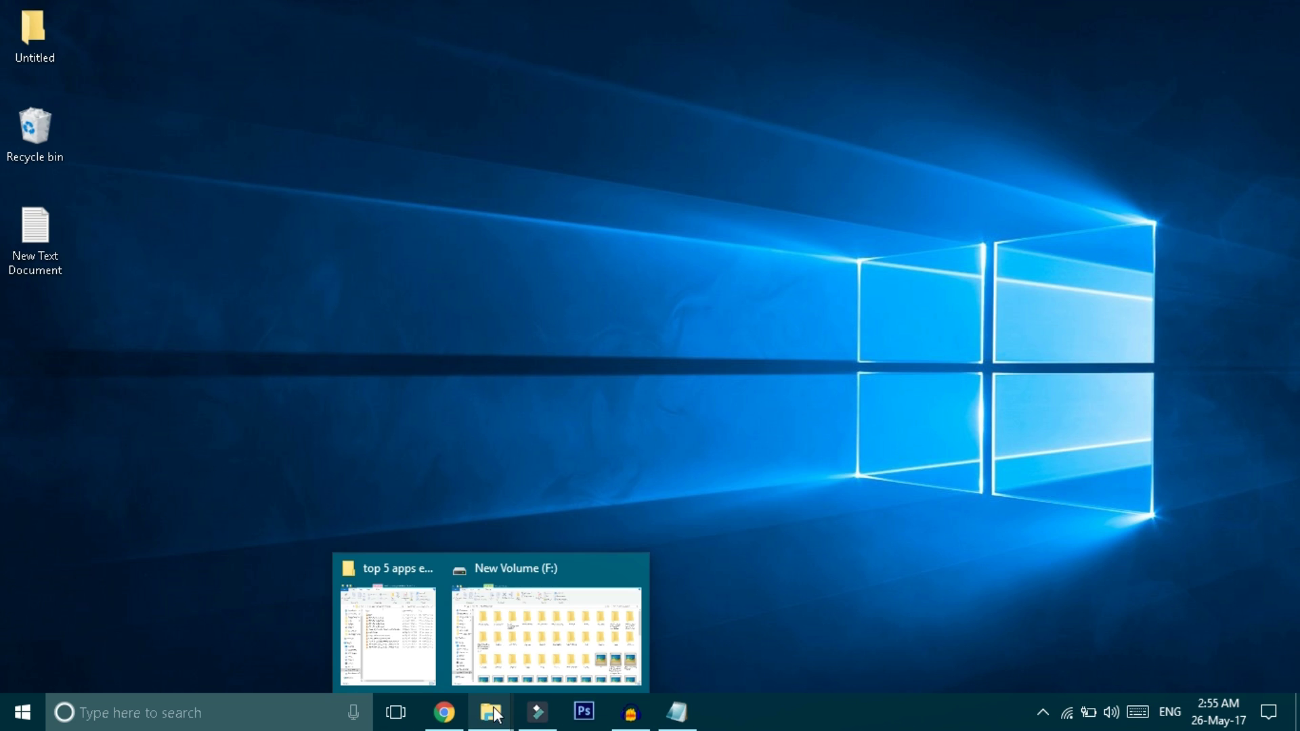
pyautogui.click(395, 712)
pyautogui.click(676, 660)
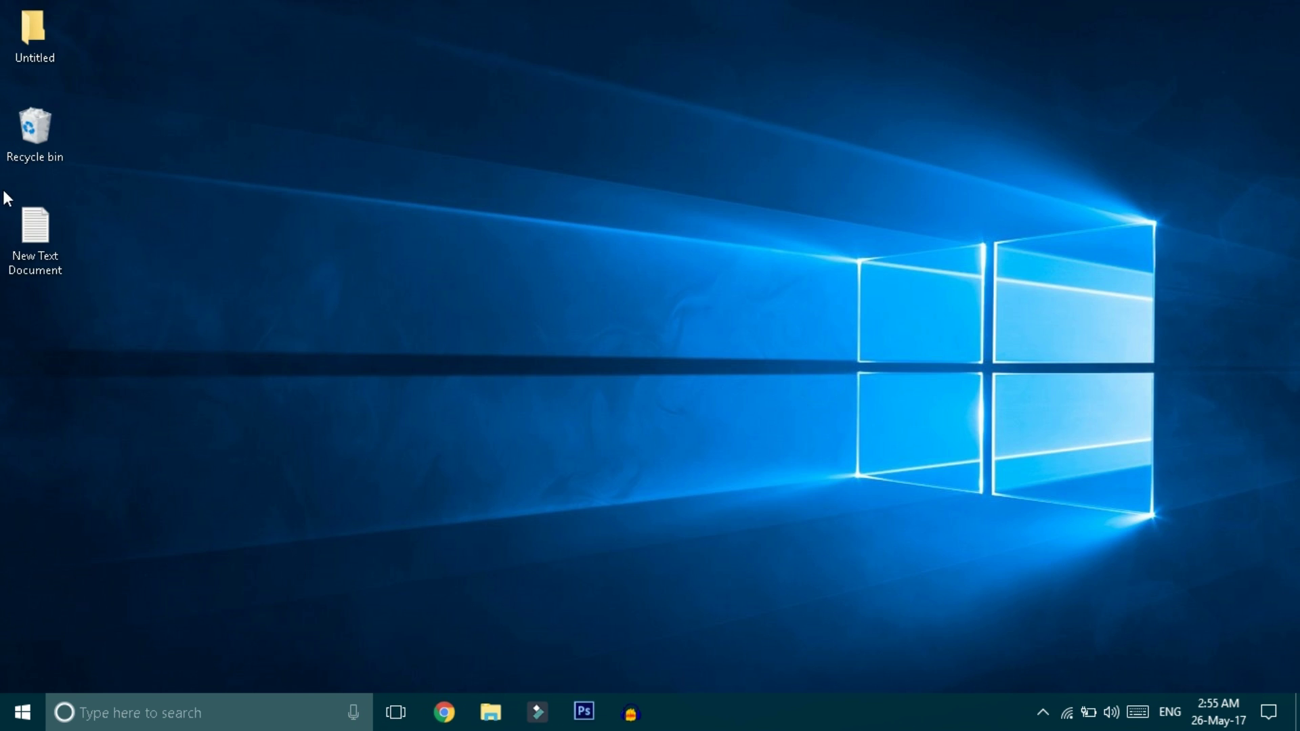
pyautogui.doubleClick(32, 232)
pyautogui.click(379, 326)
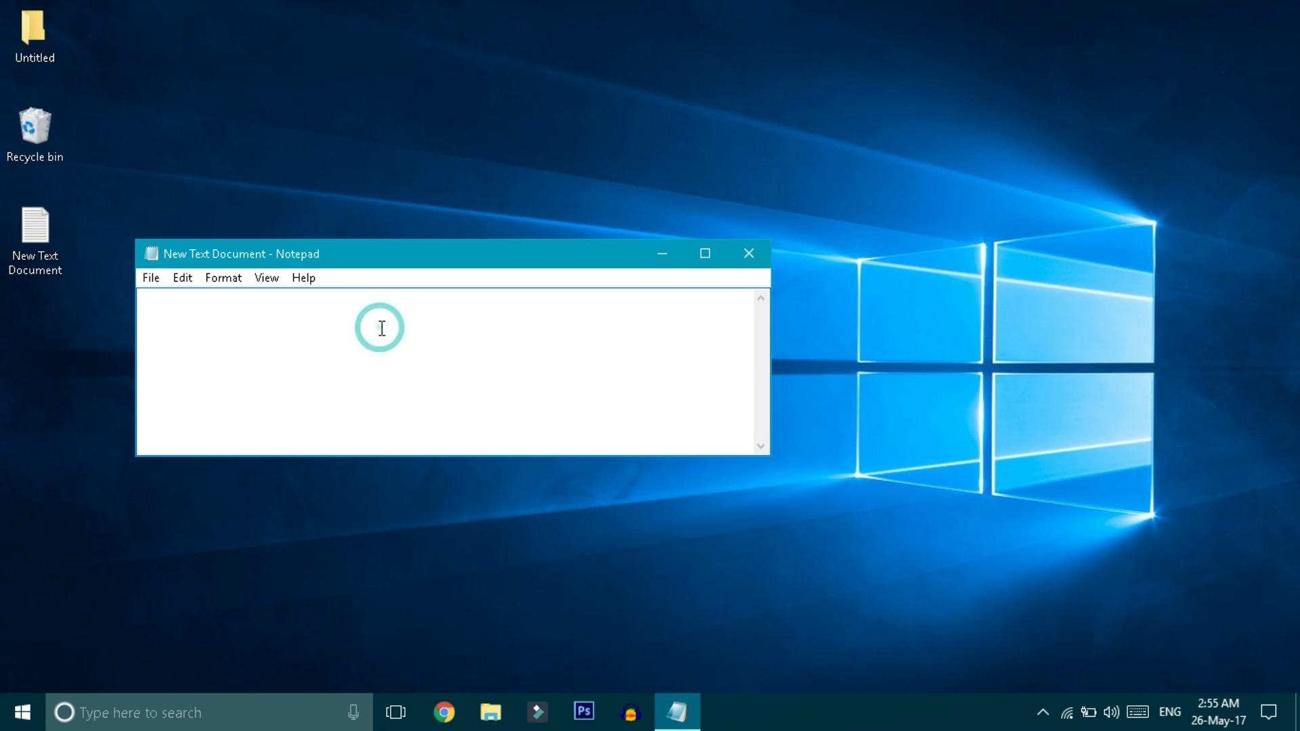
pyautogui.write('hi')
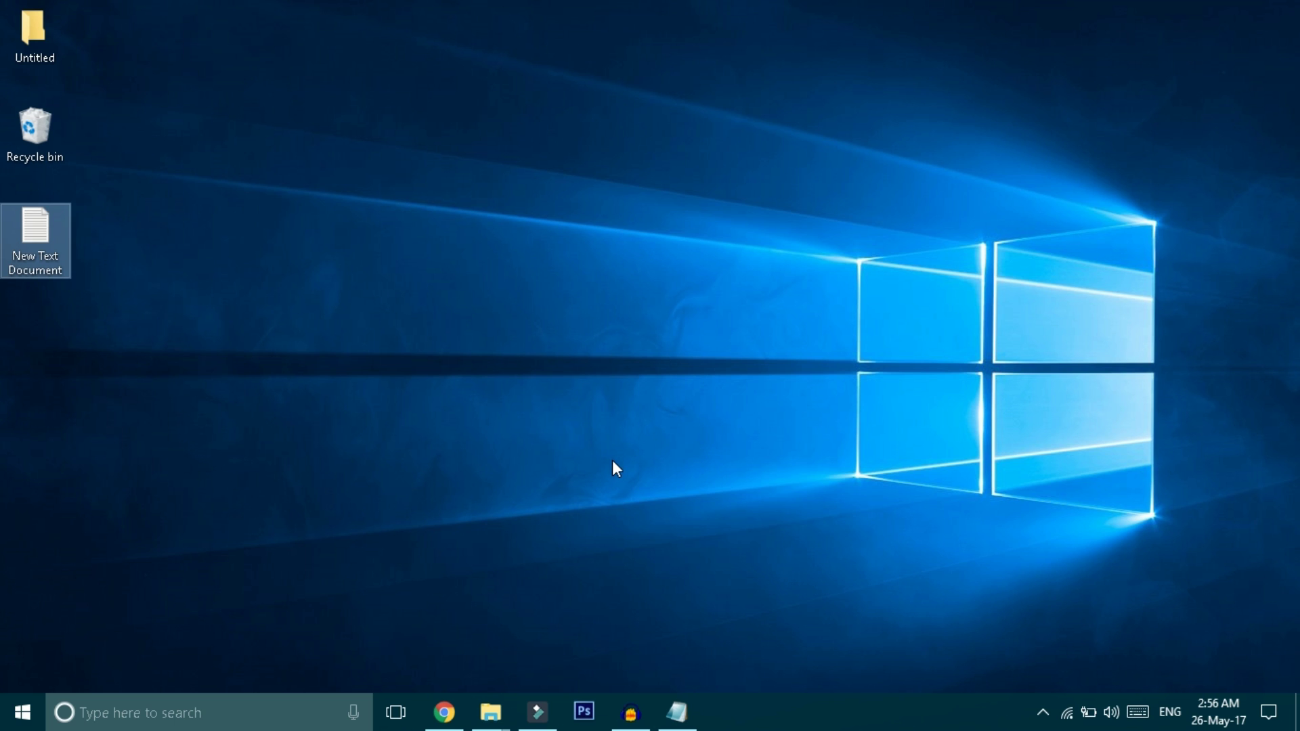
# Open Settings > System > Storage from the Start menu
pyautogui.click(13, 724)
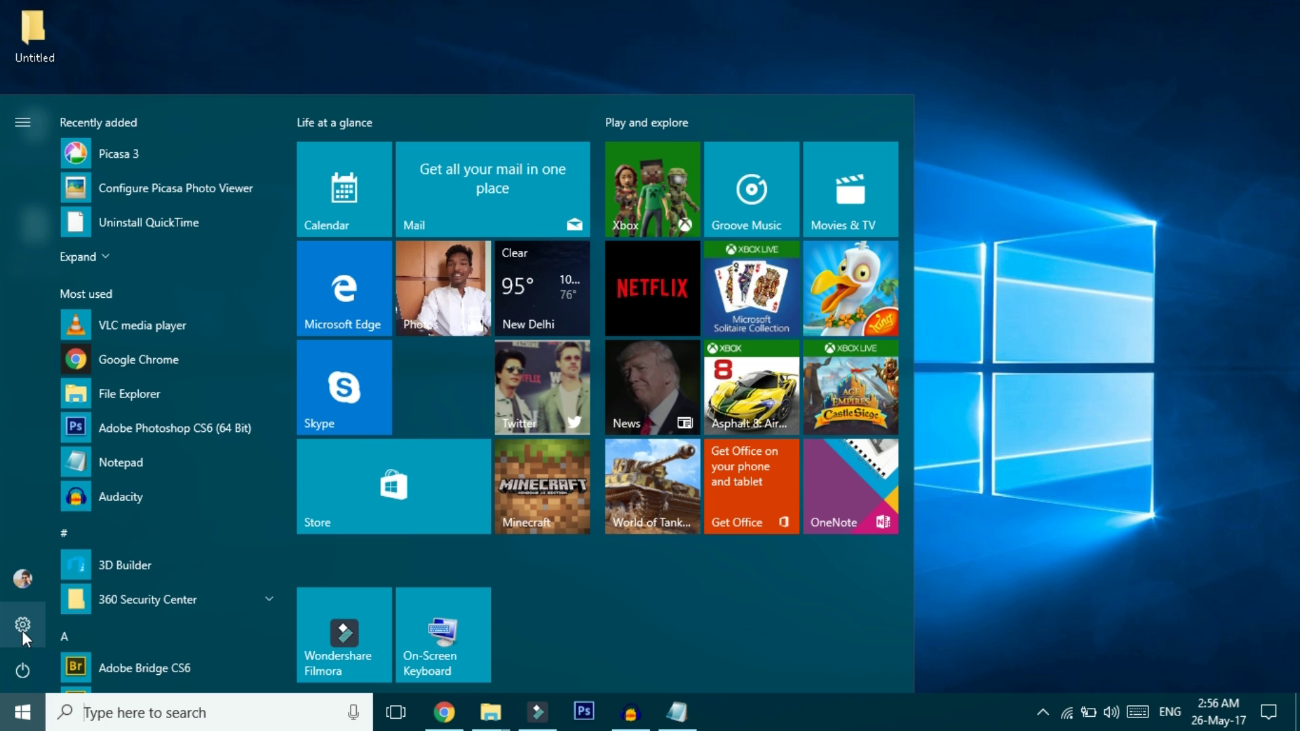
pyautogui.click(22, 624)
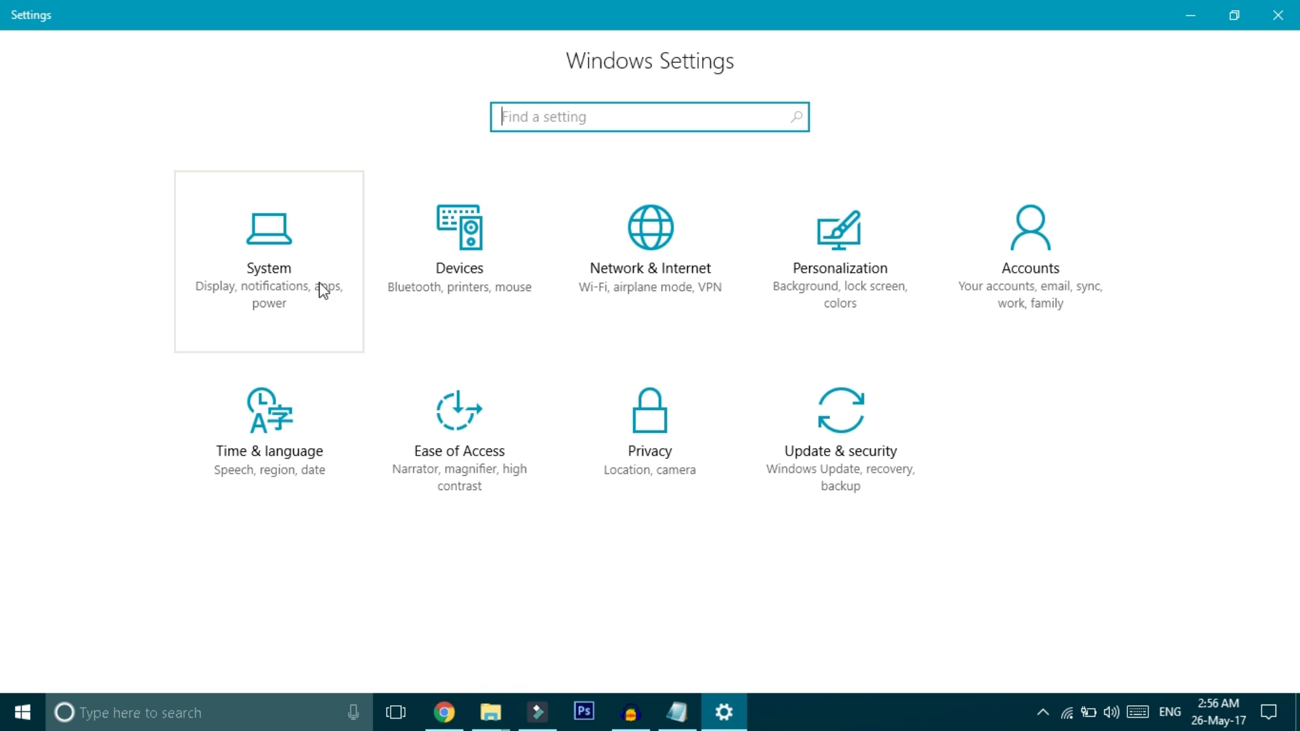
pyautogui.click(262, 311)
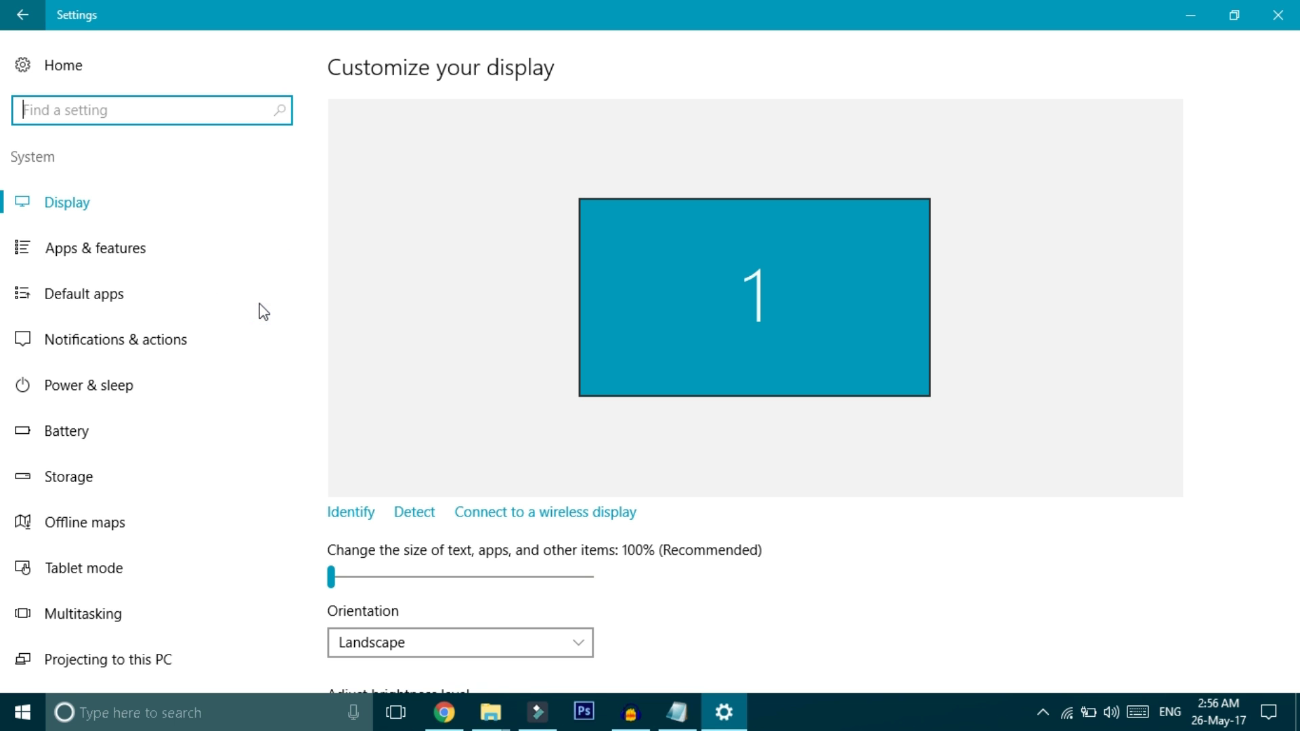
pyautogui.click(87, 478)
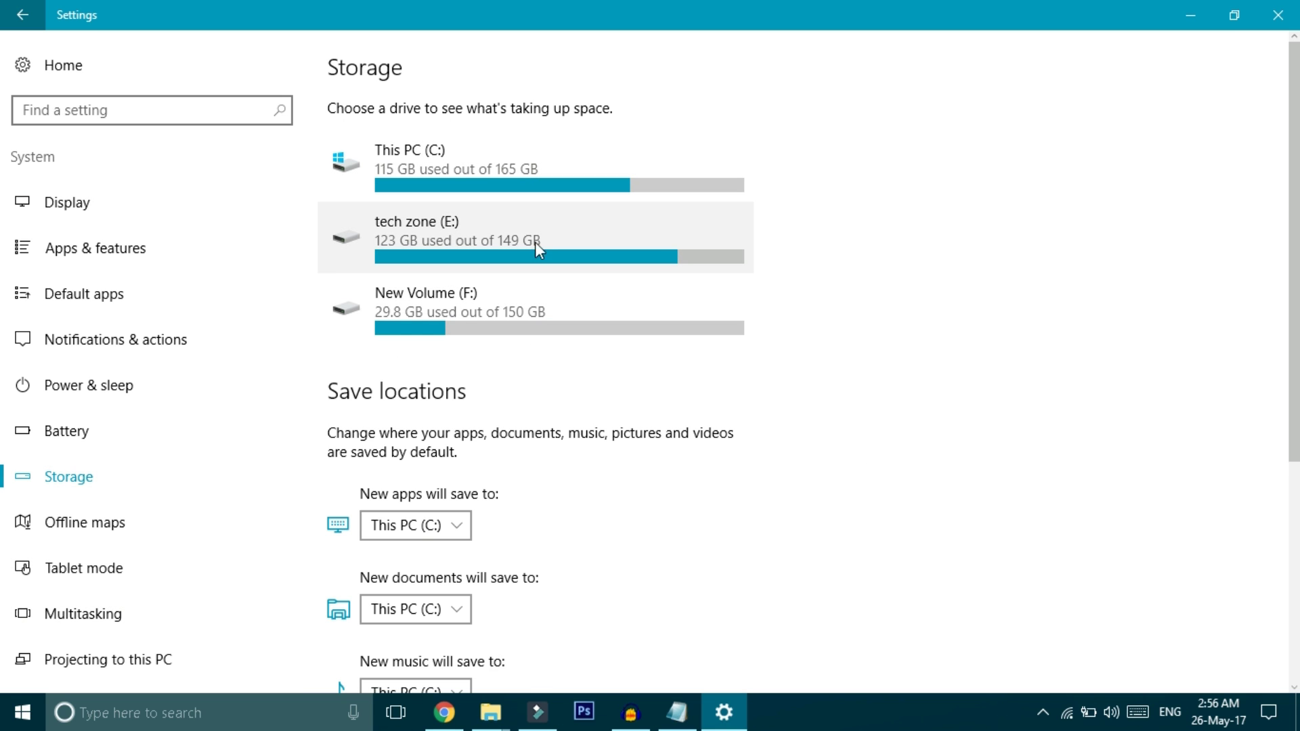
# Open This PC (C:) and scroll through its usage categories down to Temporary files
pyautogui.click(596, 199)
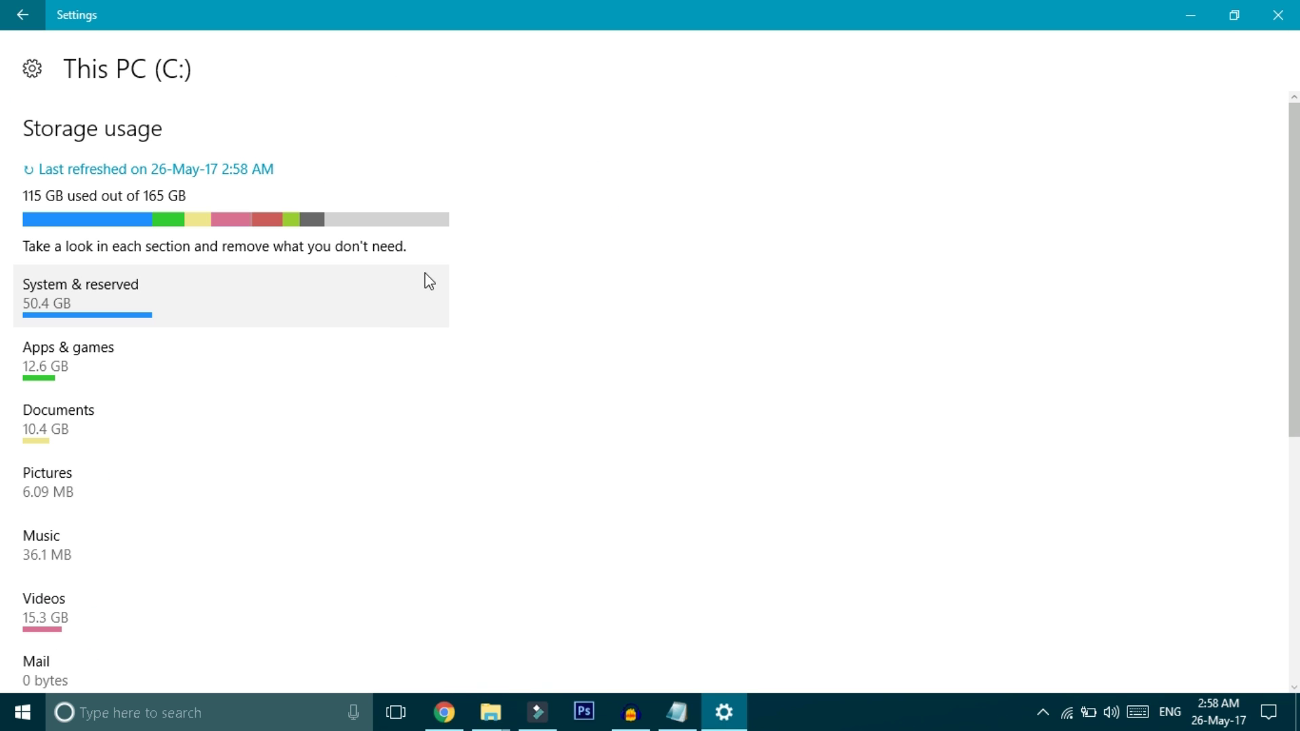
pyautogui.scroll(-3, 319, 441)
pyautogui.scroll(3, 322, 465)
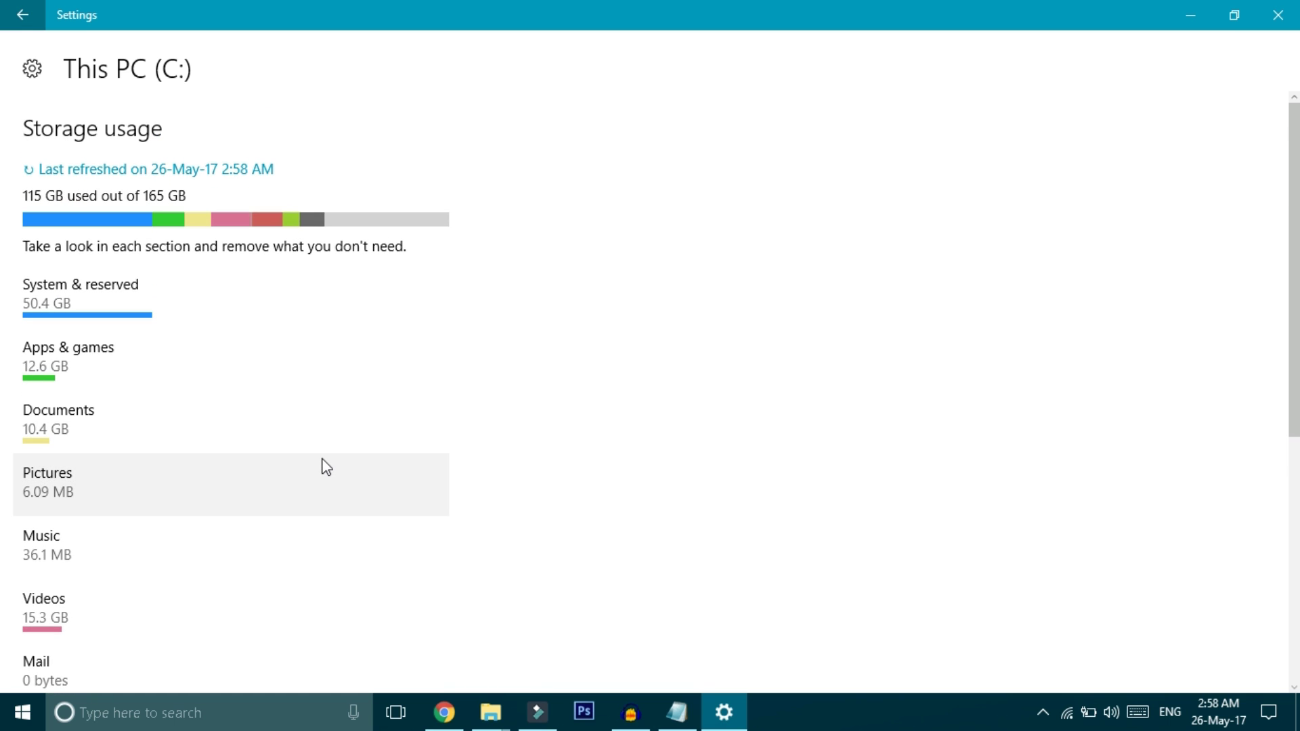
pyautogui.scroll(-3, 322, 464)
pyautogui.scroll(3, 322, 465)
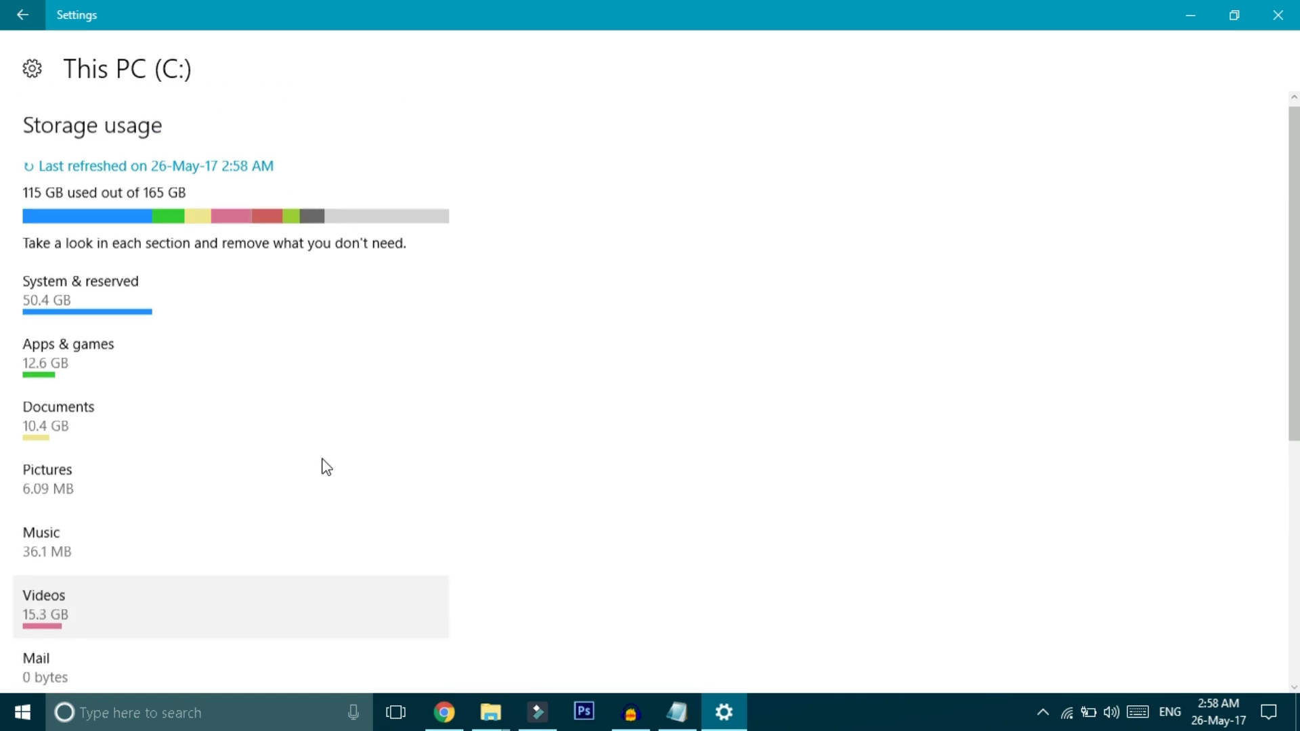
pyautogui.scroll(-3, 235, 433)
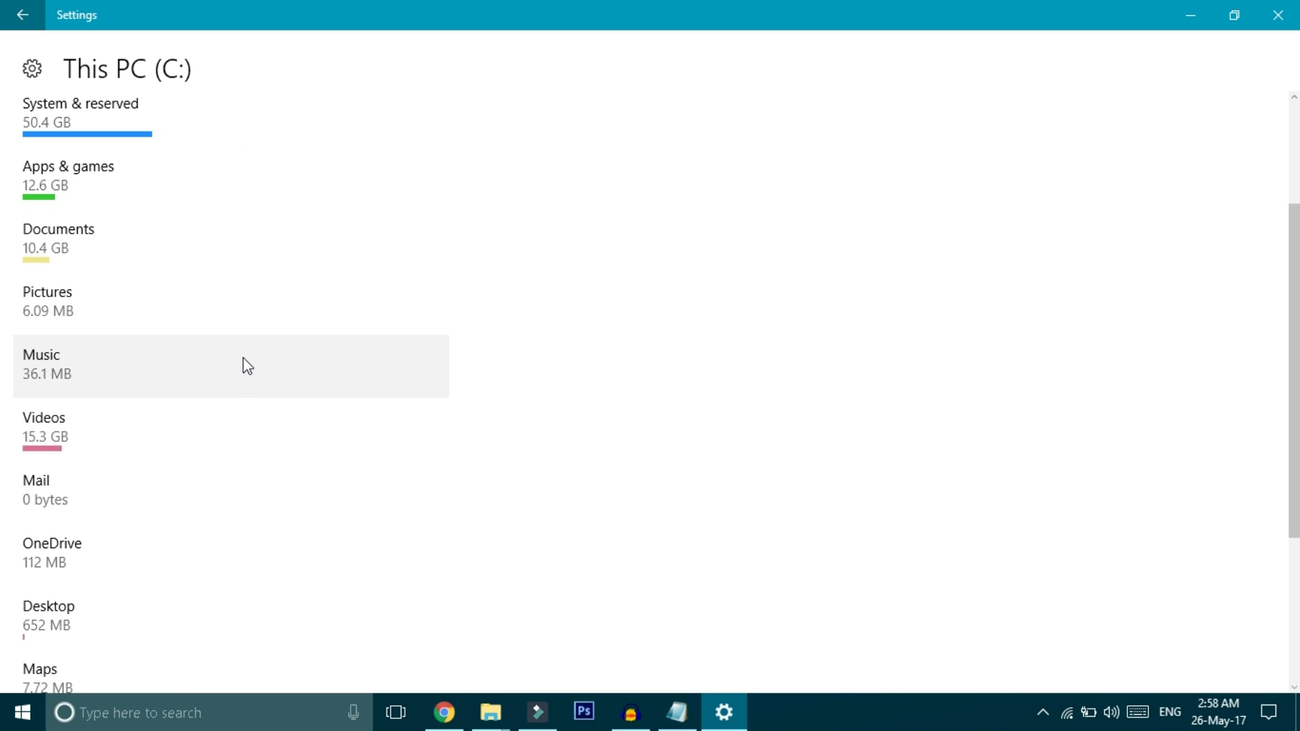
pyautogui.scroll(-3, 238, 371)
pyautogui.scroll(-2, 240, 375)
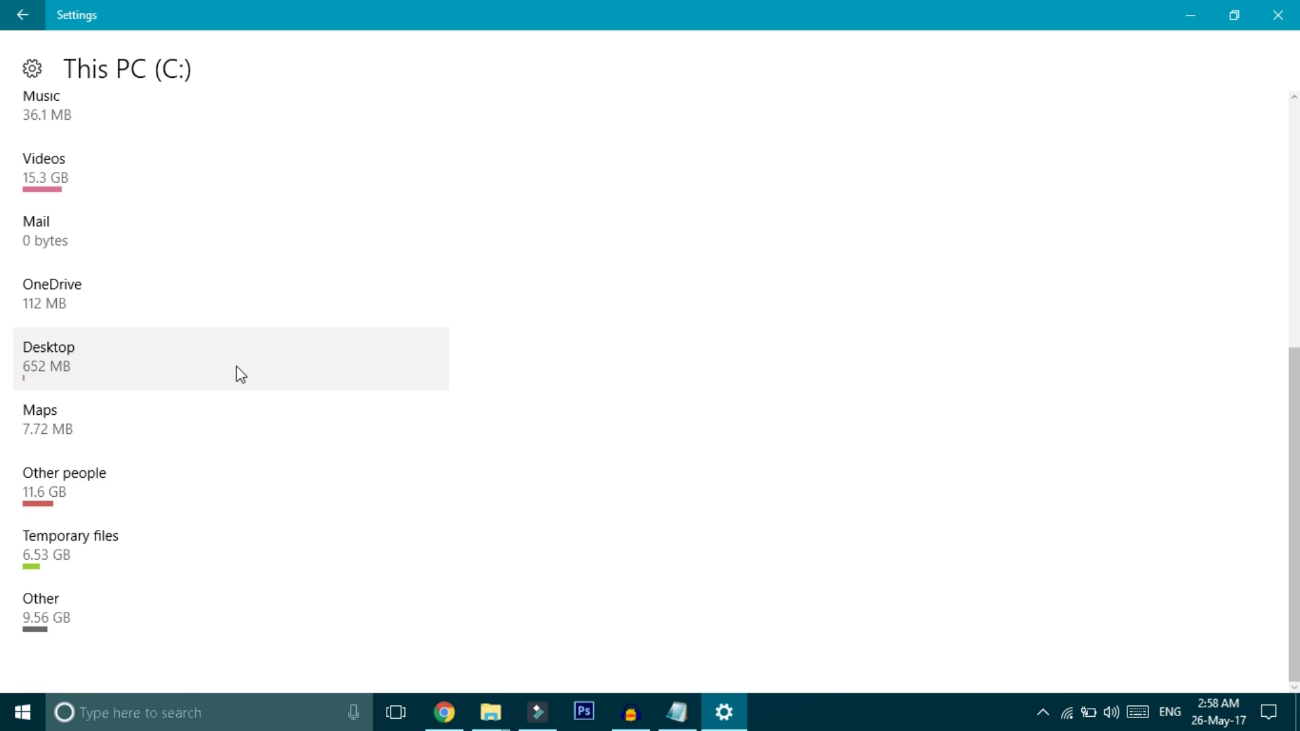
# Tick the 251 MB of Temporary files and remove them
pyautogui.click(124, 562)
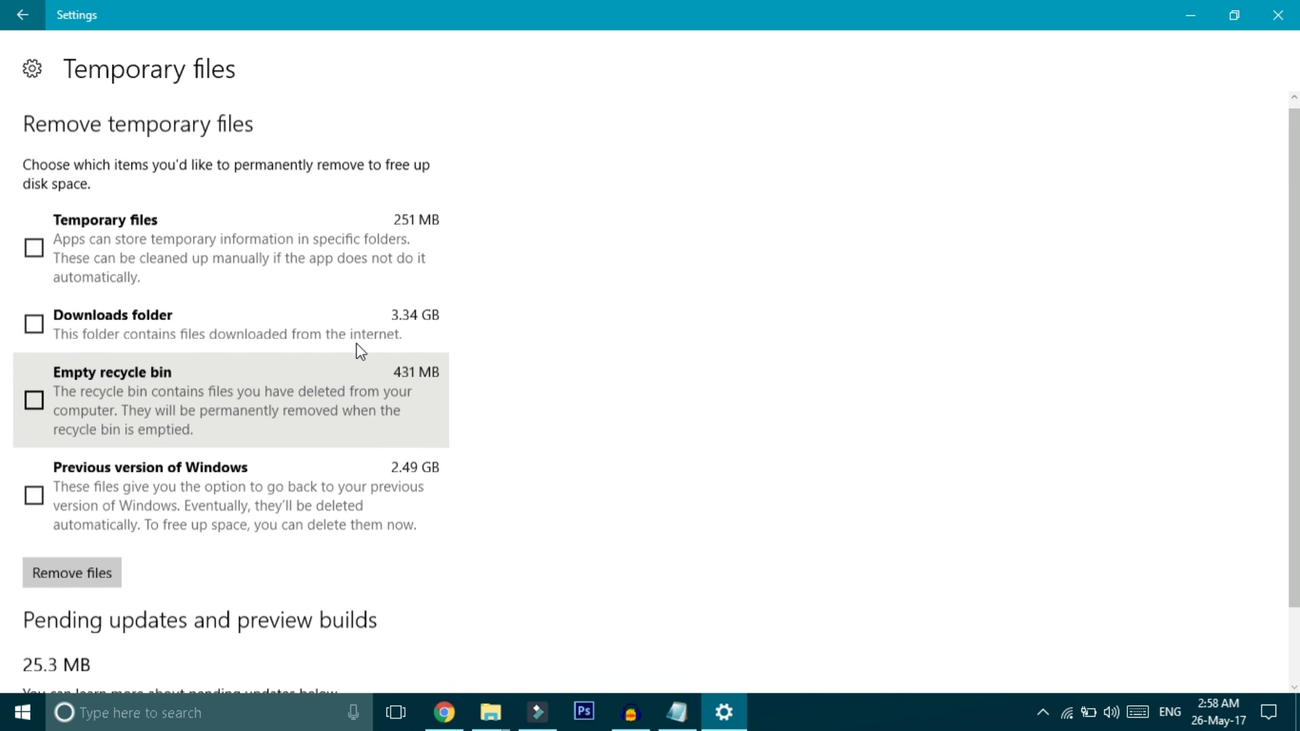
pyautogui.scroll(1, 112, 271)
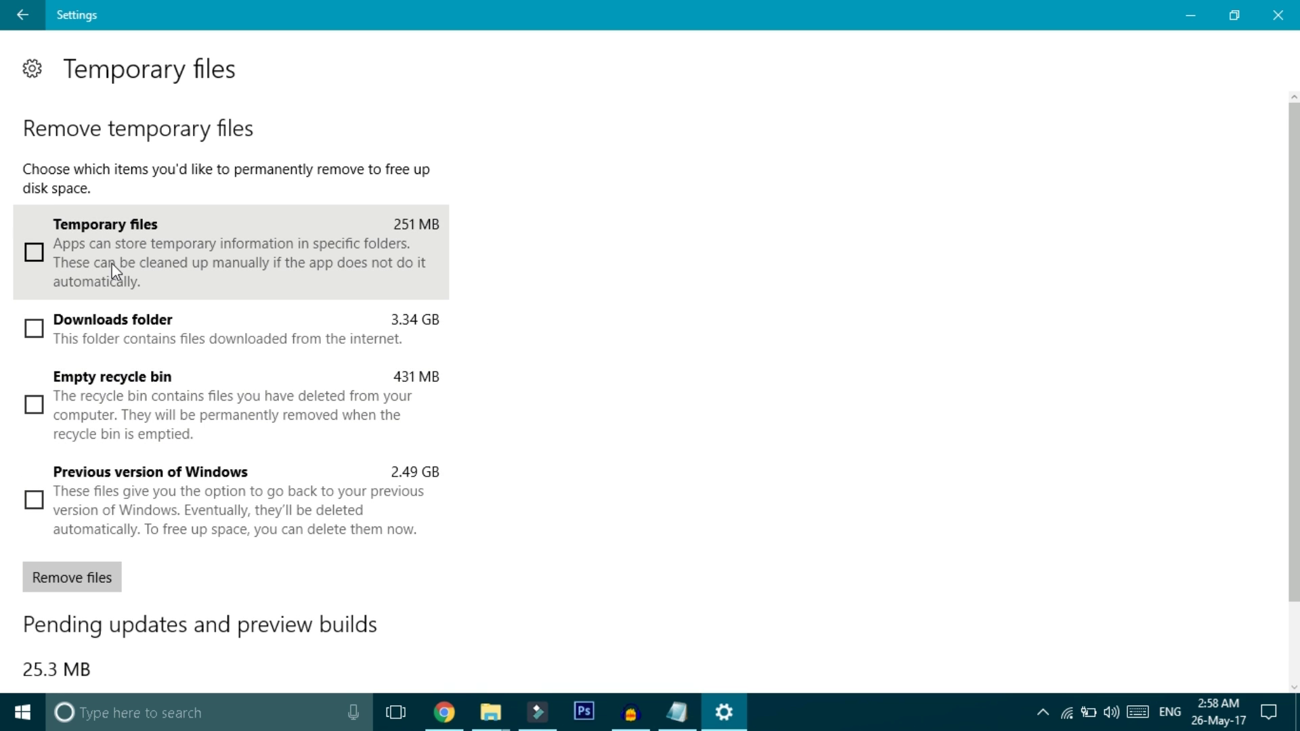
pyautogui.click(65, 257)
pyautogui.scroll(-3, 99, 368)
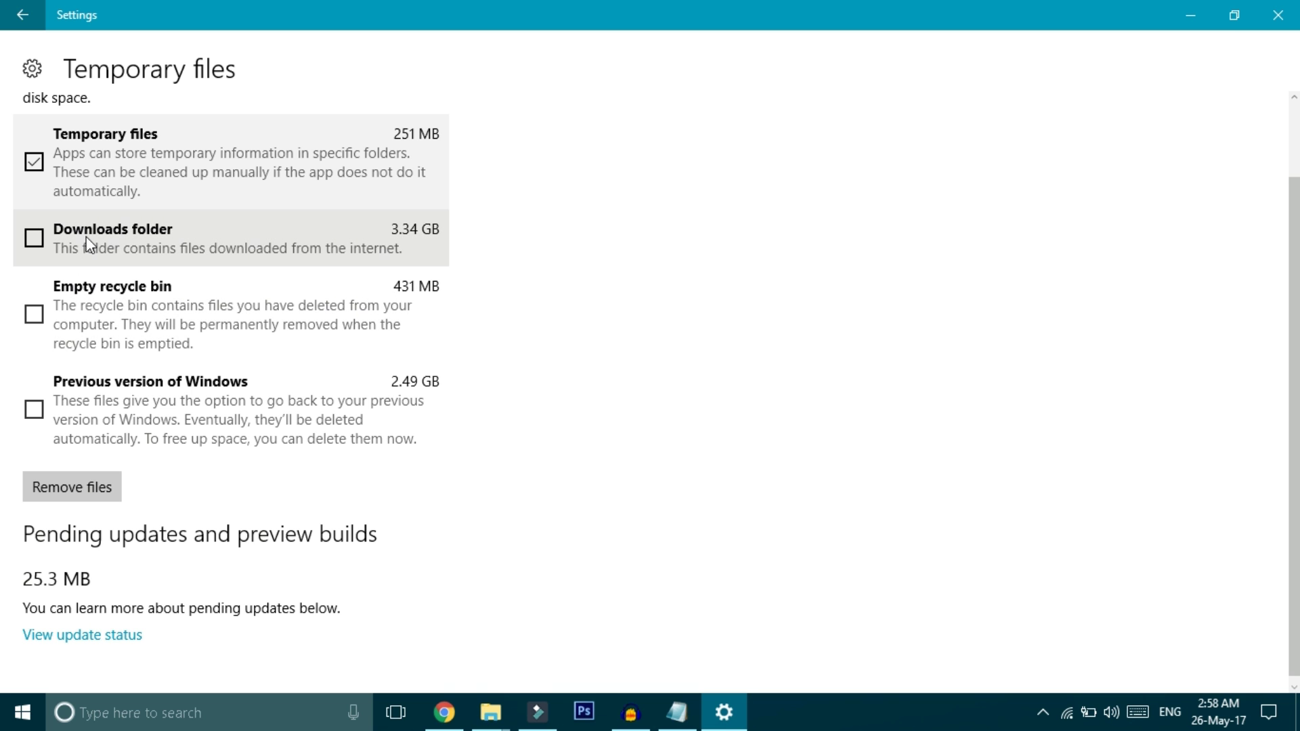
pyautogui.scroll(2, 474, 416)
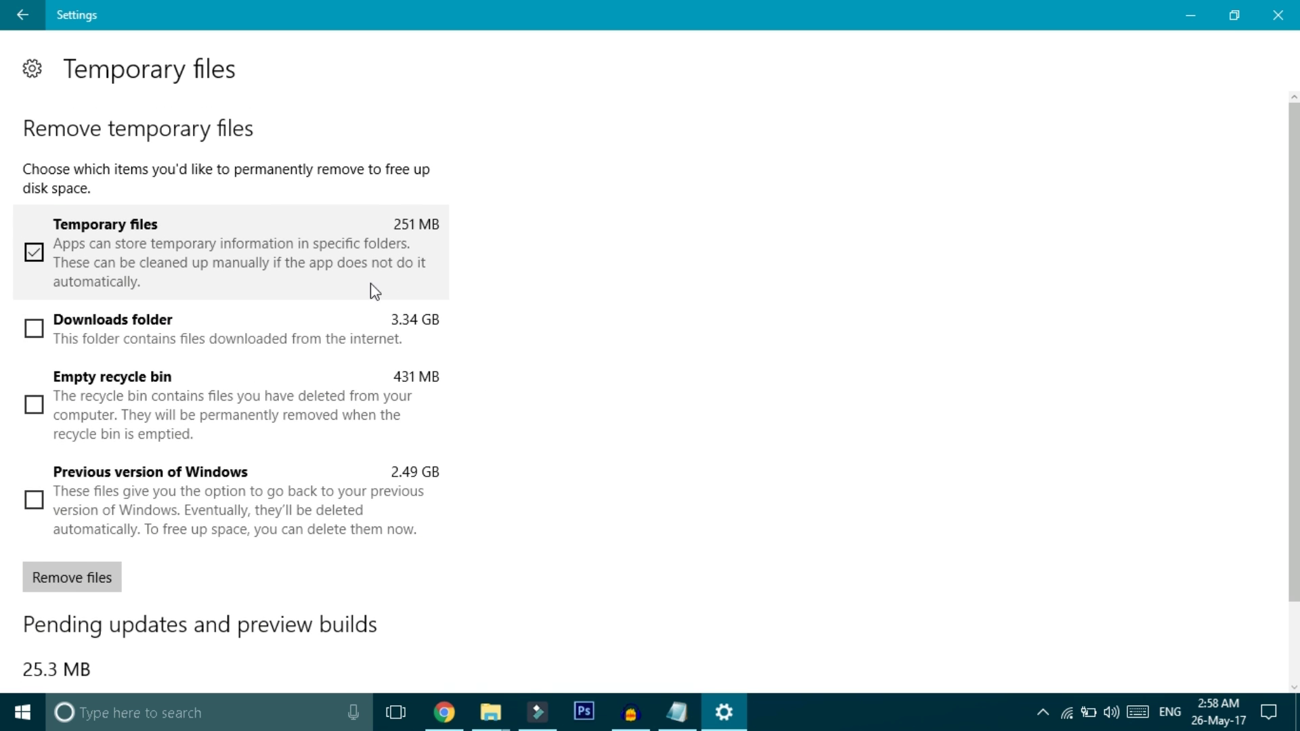
pyautogui.scroll(-2, 371, 292)
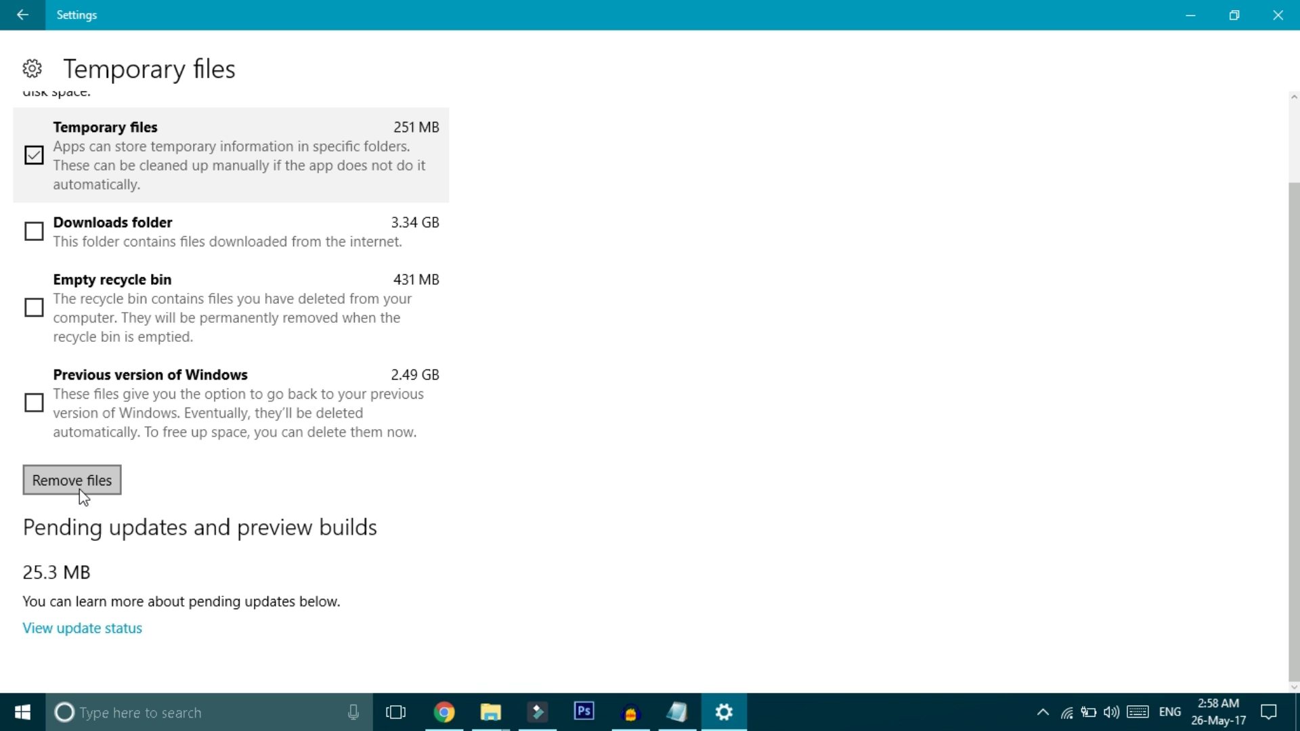
pyautogui.click(79, 489)
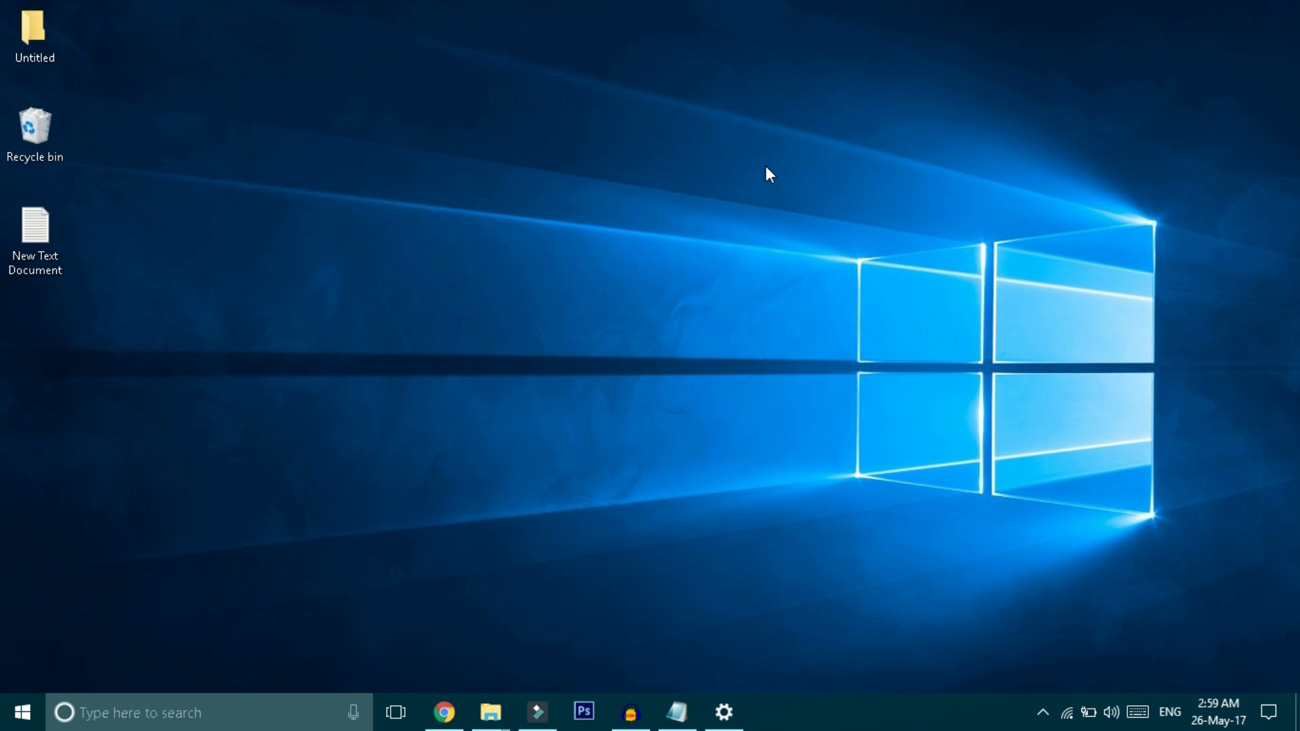
# Return to the Settings window and go back to the This PC (C:) storage pages
pyautogui.click(22, 712)
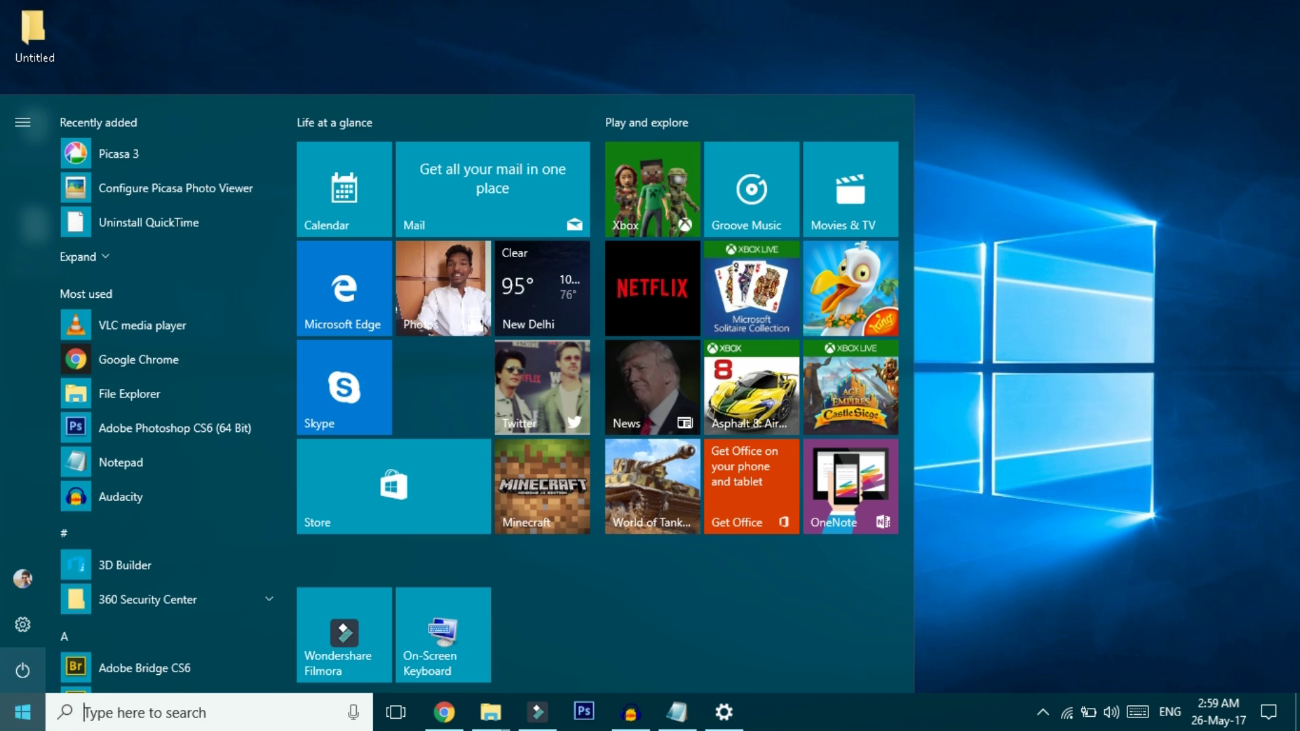
pyautogui.click(23, 635)
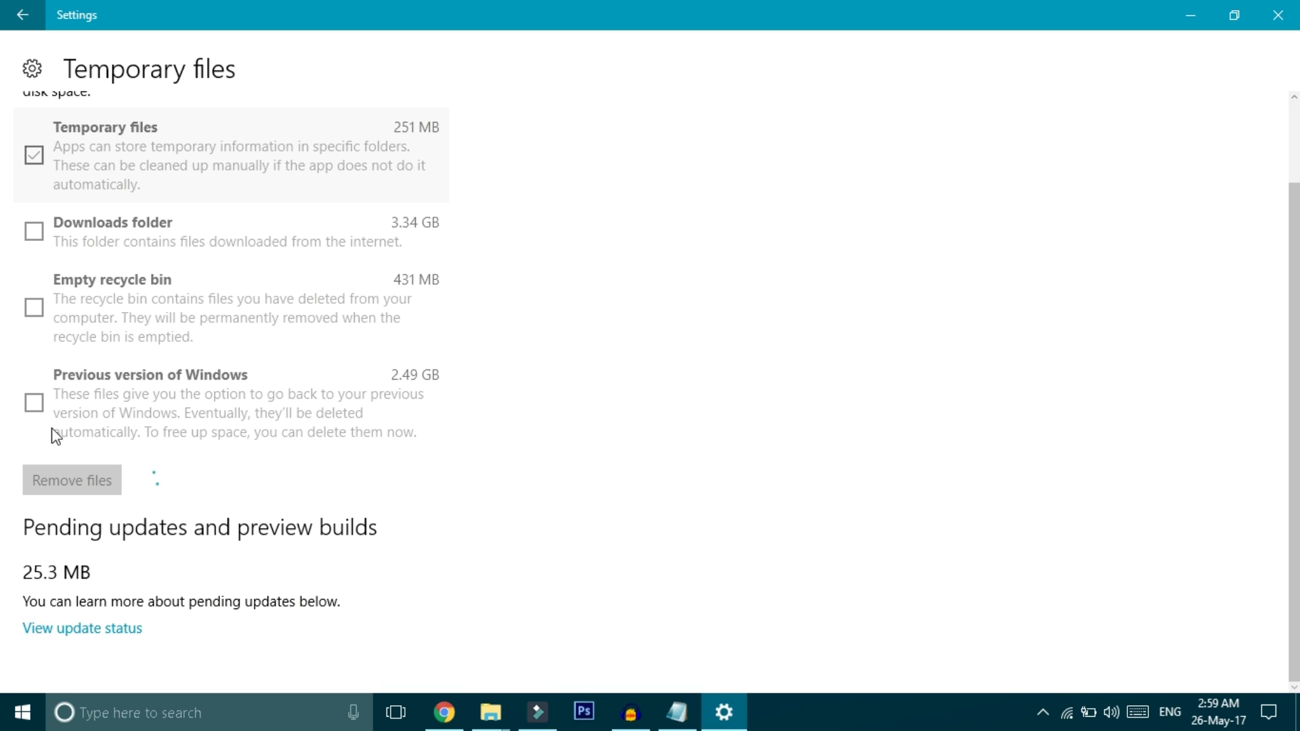
pyautogui.click(22, 17)
pyautogui.click(24, 24)
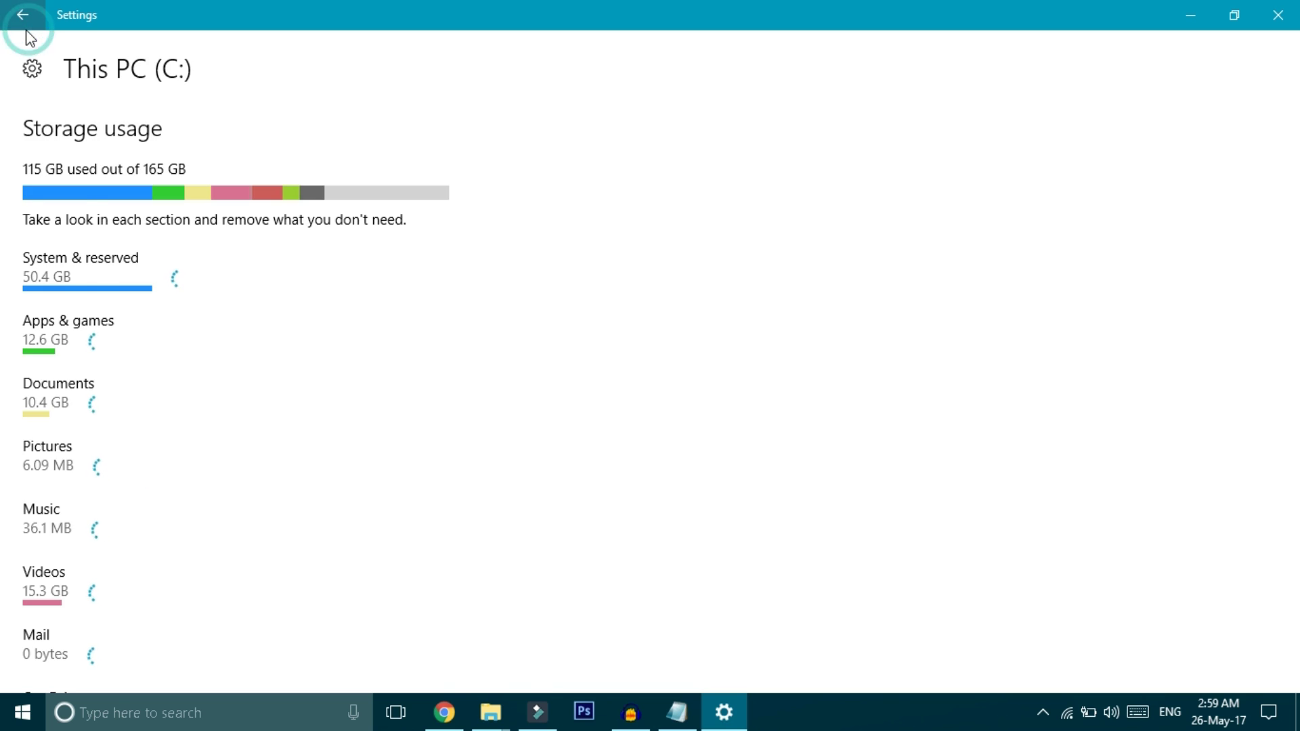
# Go from the Settings home to the Privacy General page
pyautogui.click(24, 21)
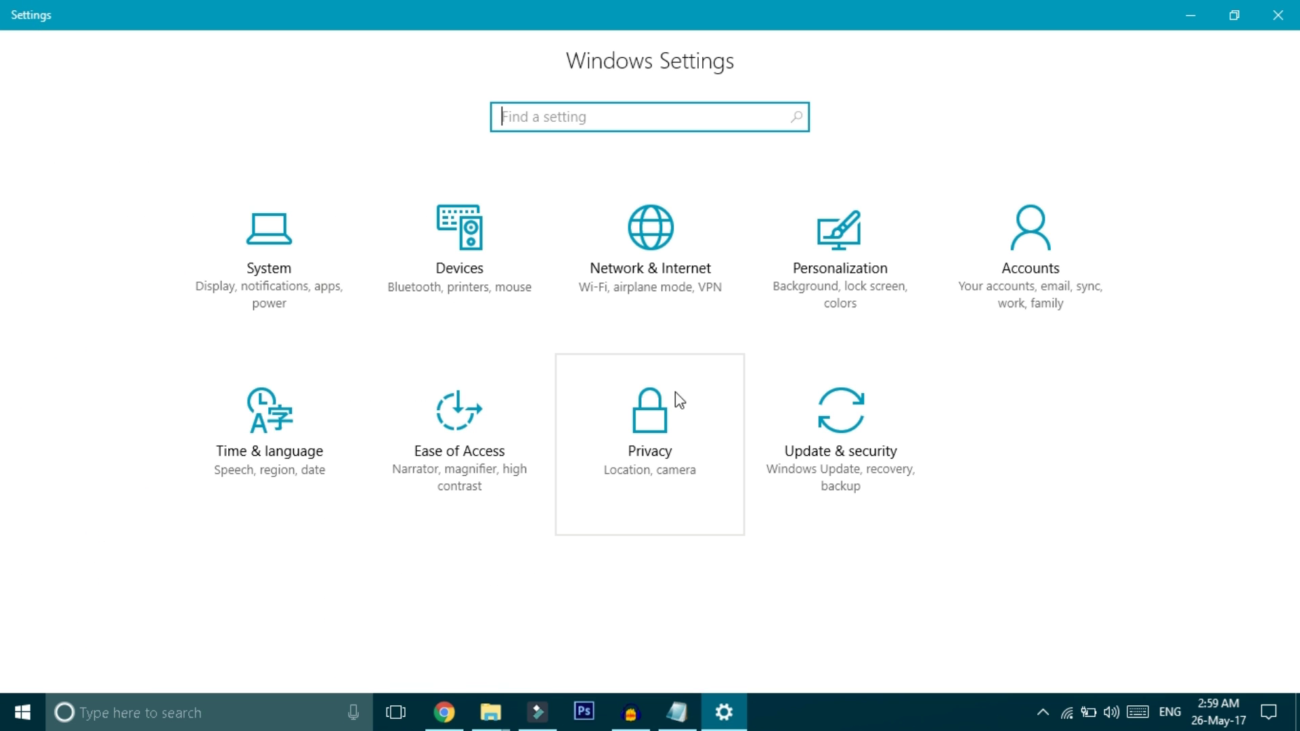
pyautogui.click(696, 453)
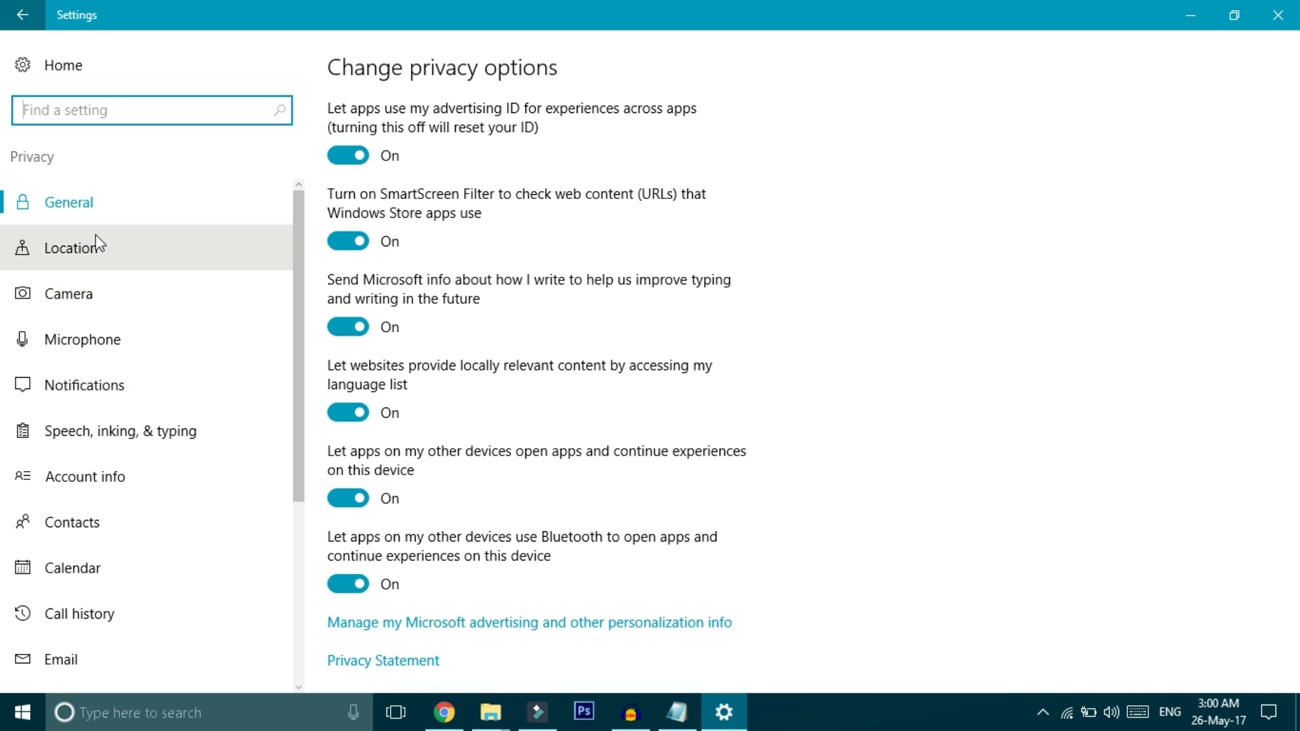
pyautogui.click(108, 213)
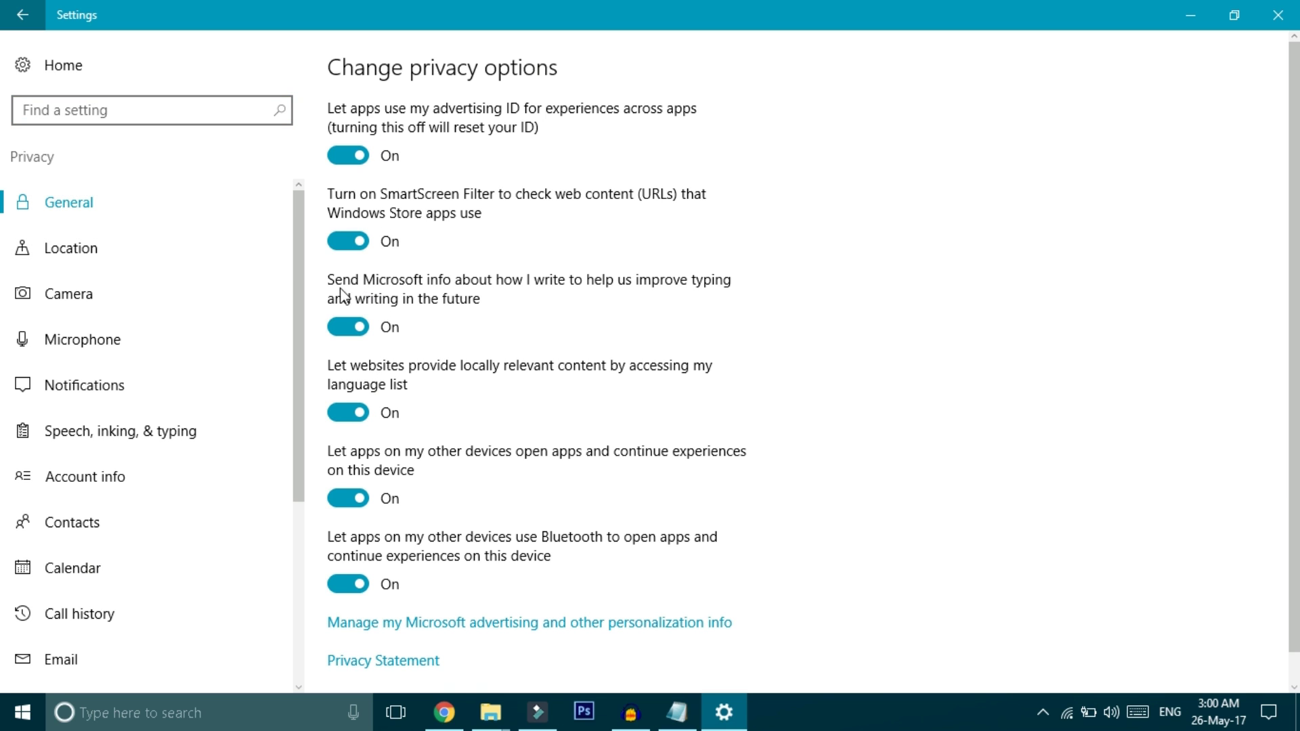
# Turn off SmartScreen, advertising ID, typing info, language list, and both cross-device app toggles
pyautogui.click(346, 242)
pyautogui.click(357, 157)
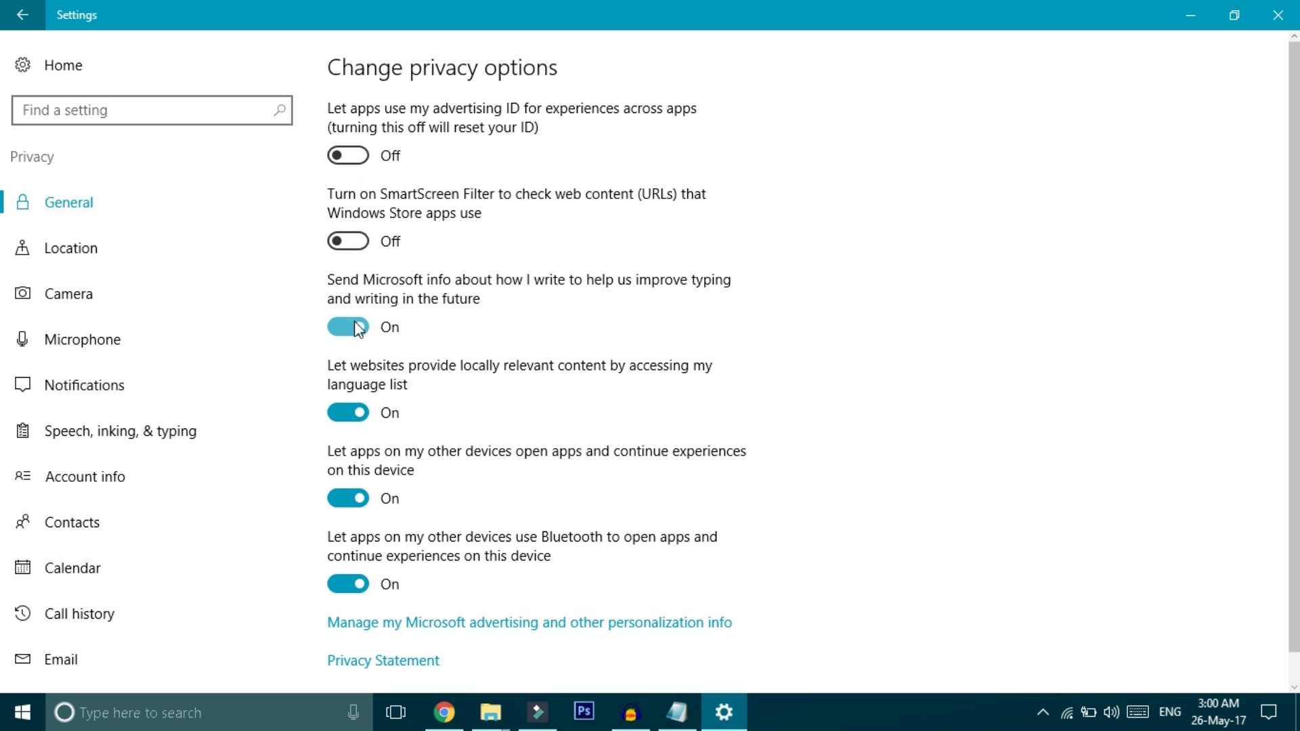
pyautogui.click(357, 329)
pyautogui.click(349, 412)
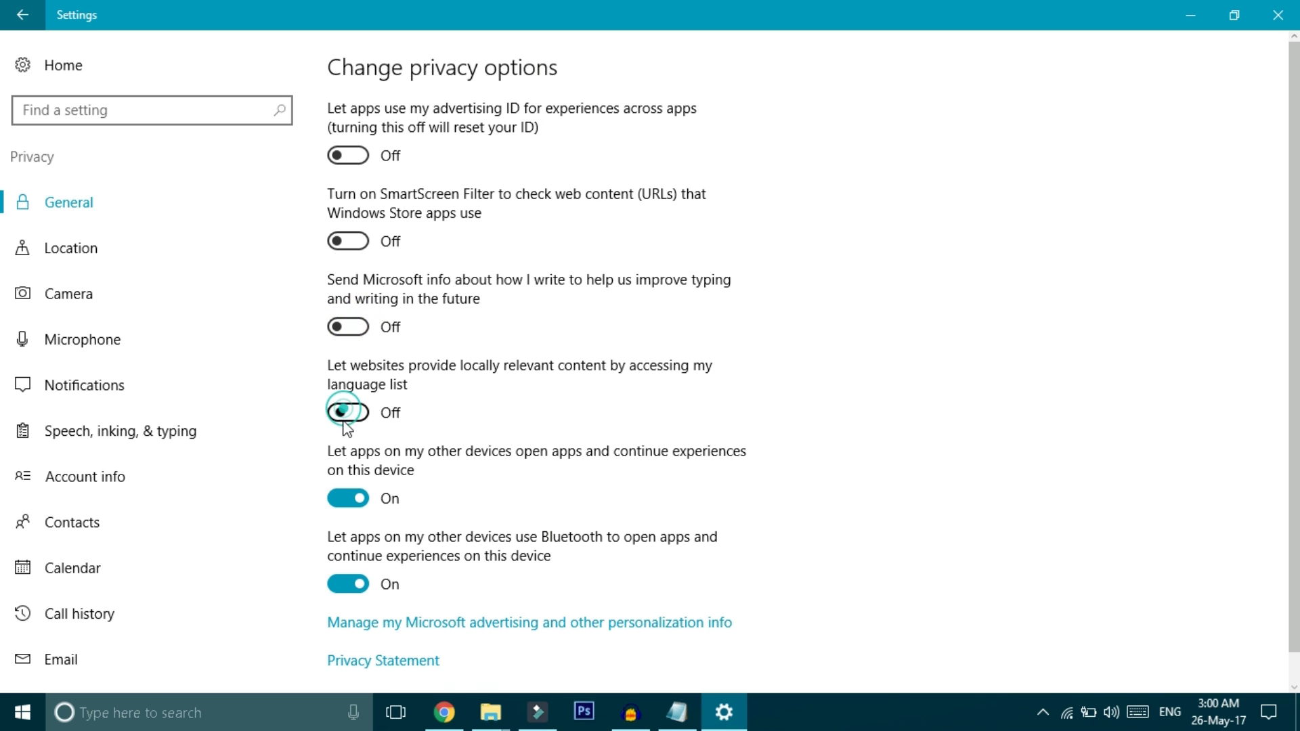
pyautogui.click(355, 500)
pyautogui.click(349, 585)
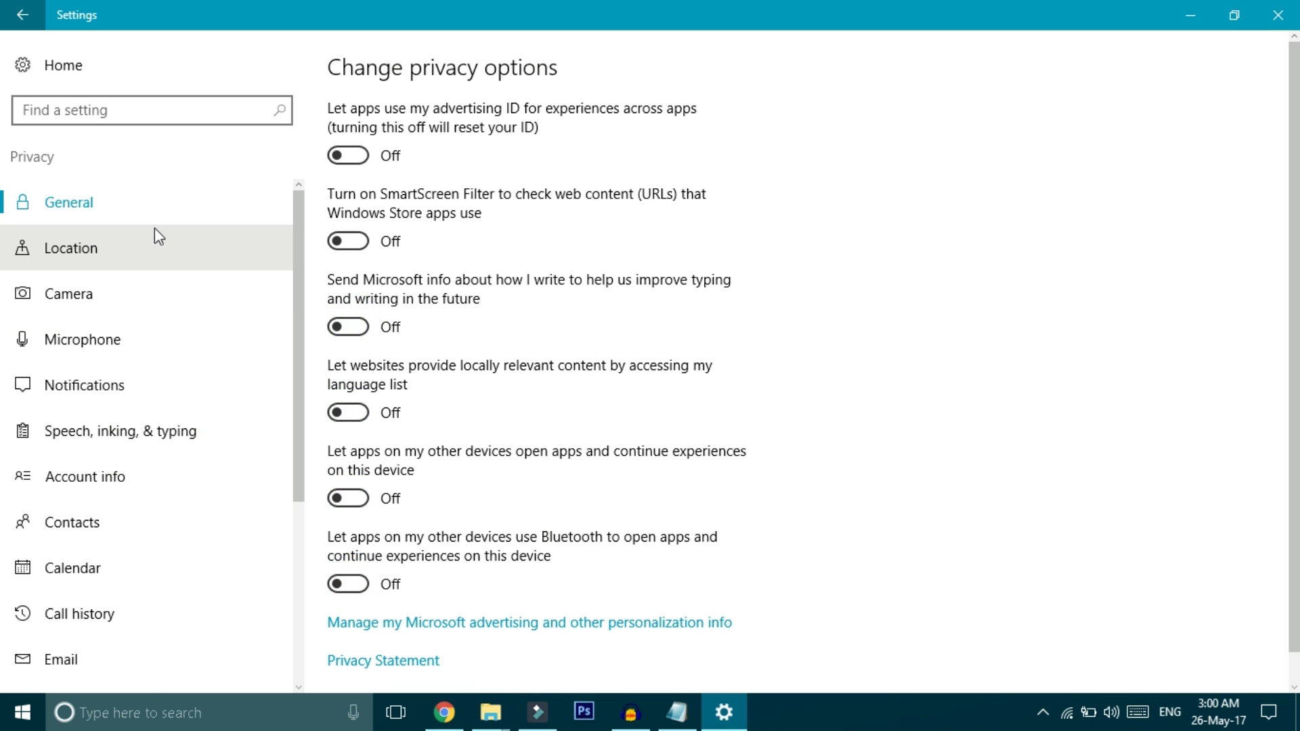
pyautogui.click(152, 249)
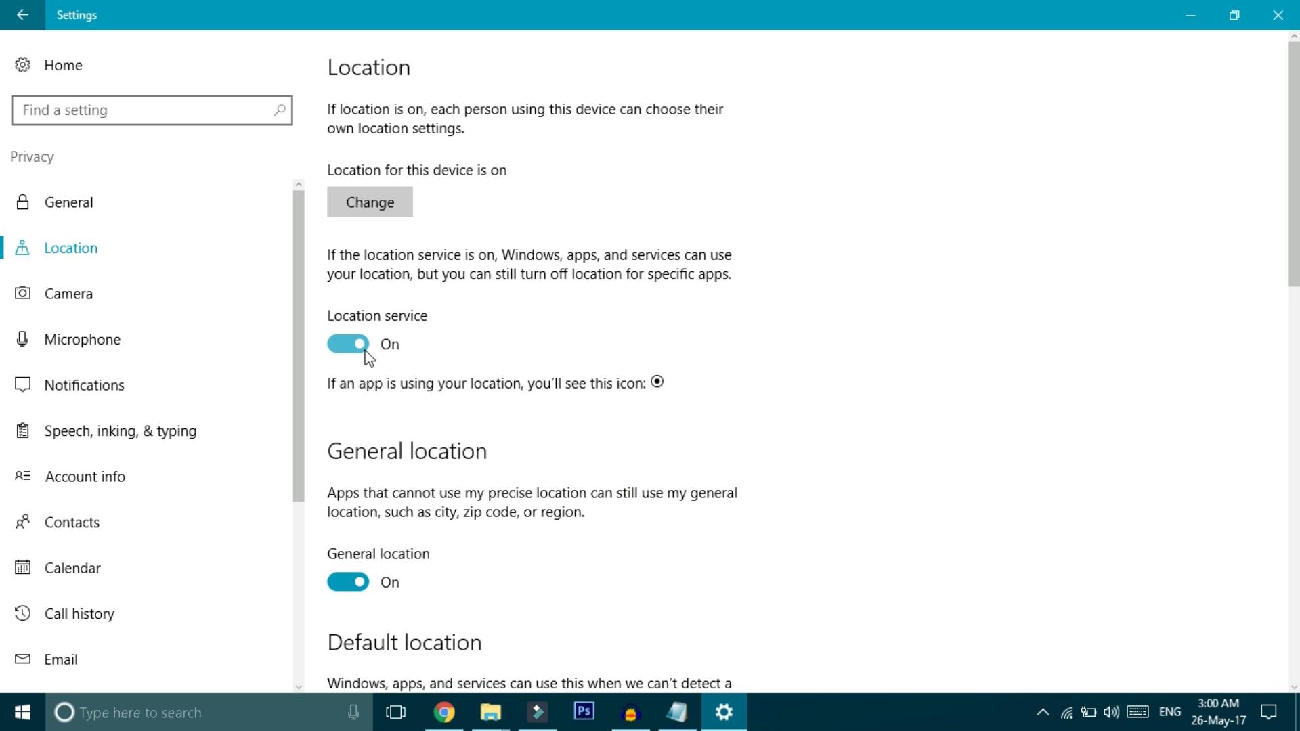
# Turn off location and camera access, then browse the Microphone through Account info privacy pages
pyautogui.click(365, 348)
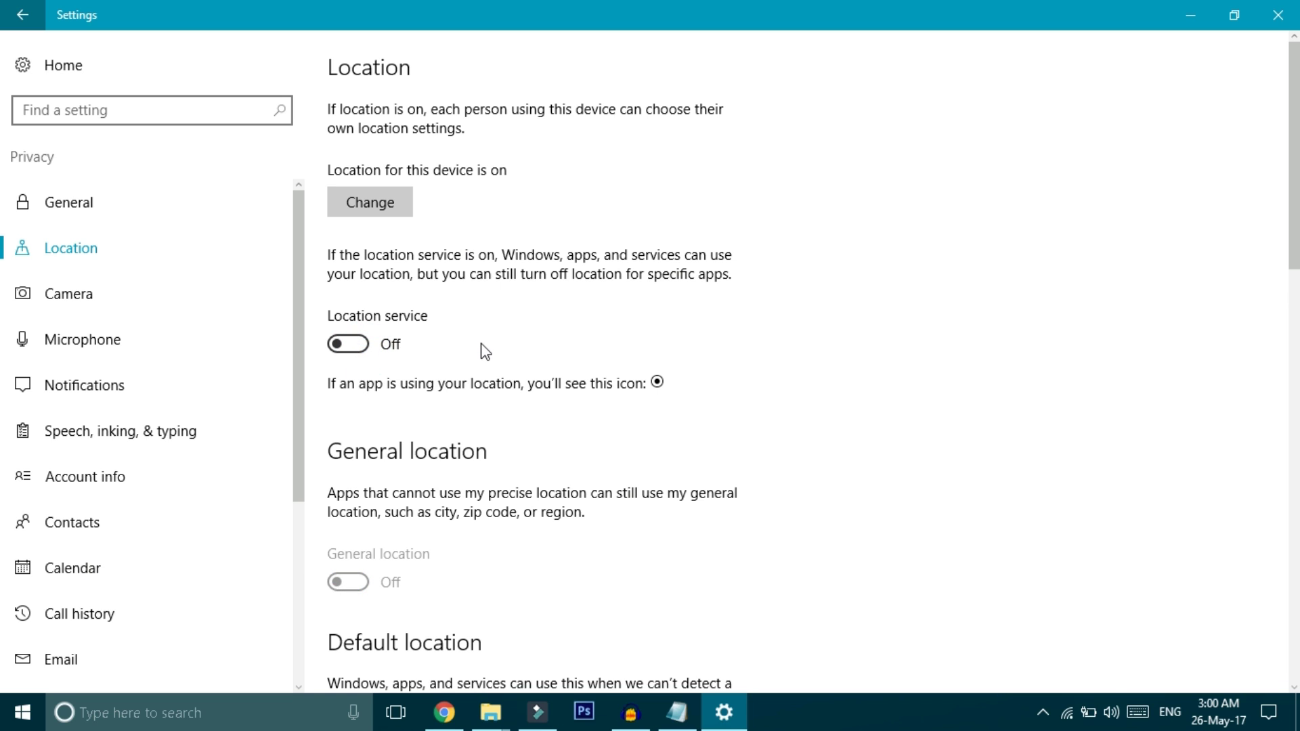
pyautogui.click(169, 312)
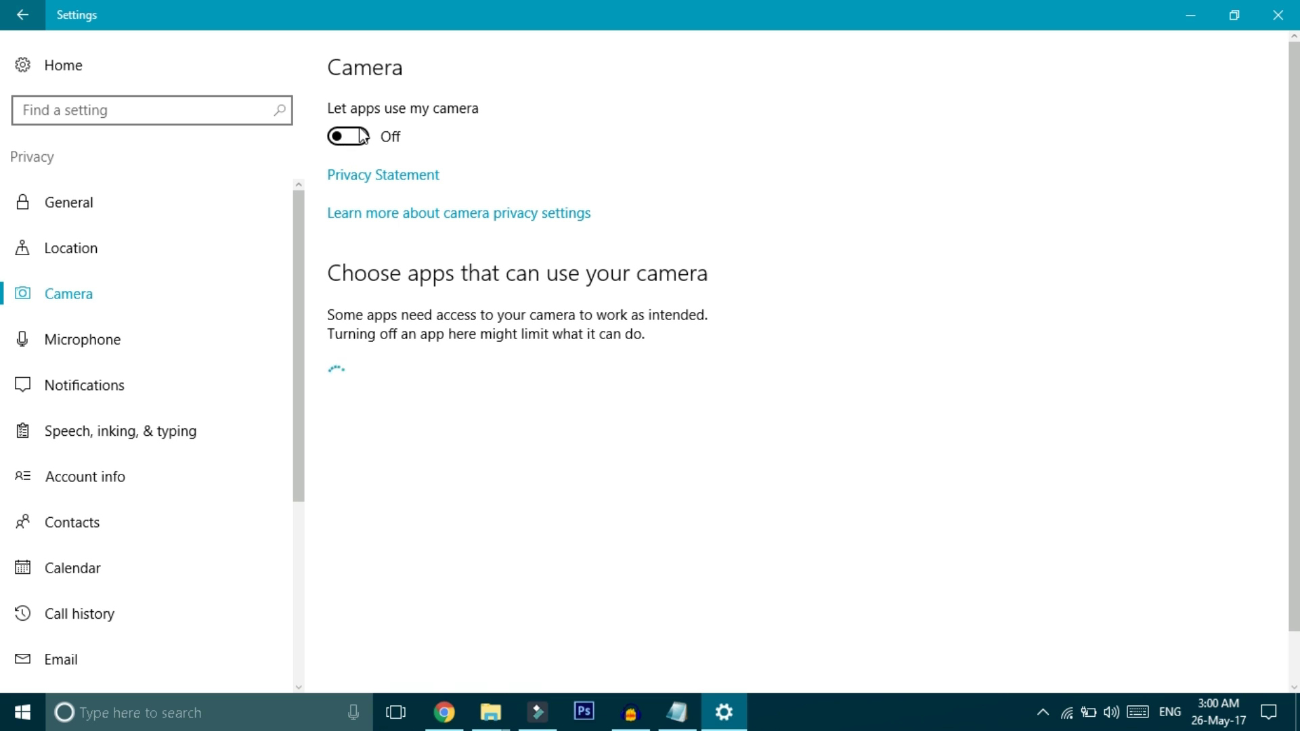
pyautogui.click(350, 137)
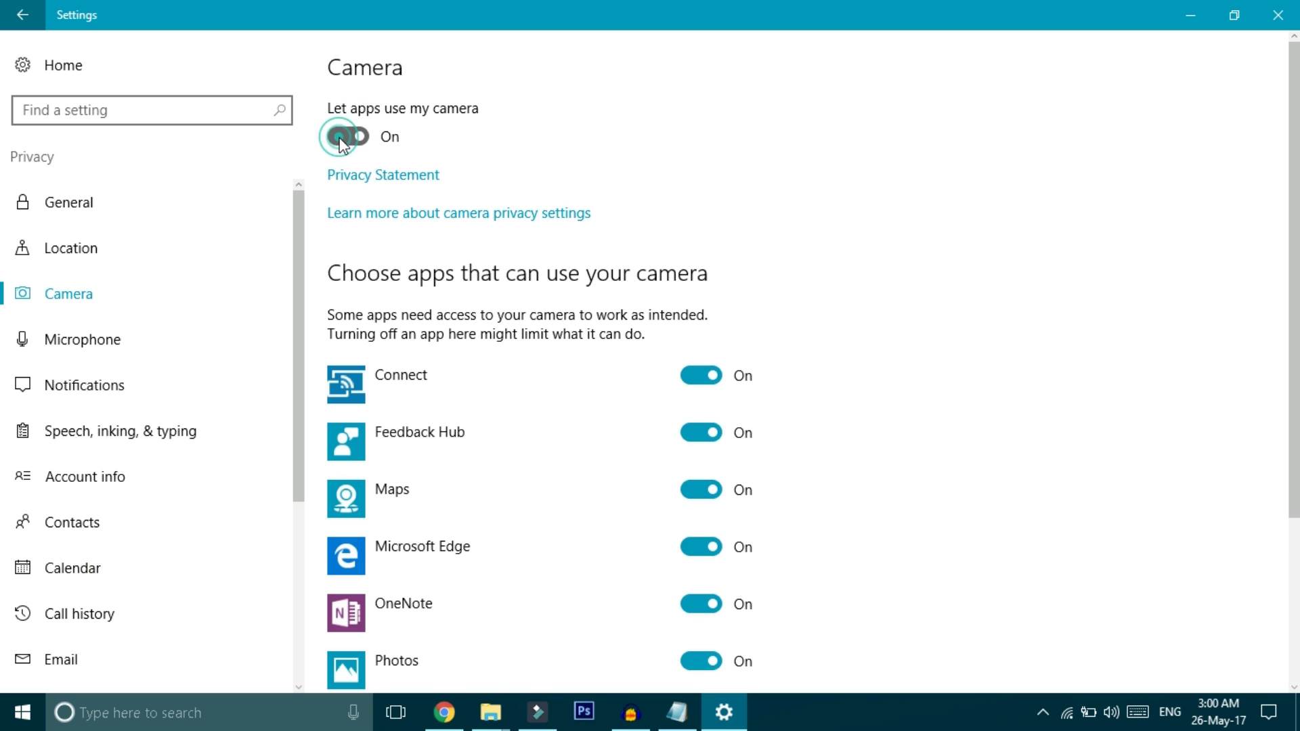
pyautogui.click(340, 139)
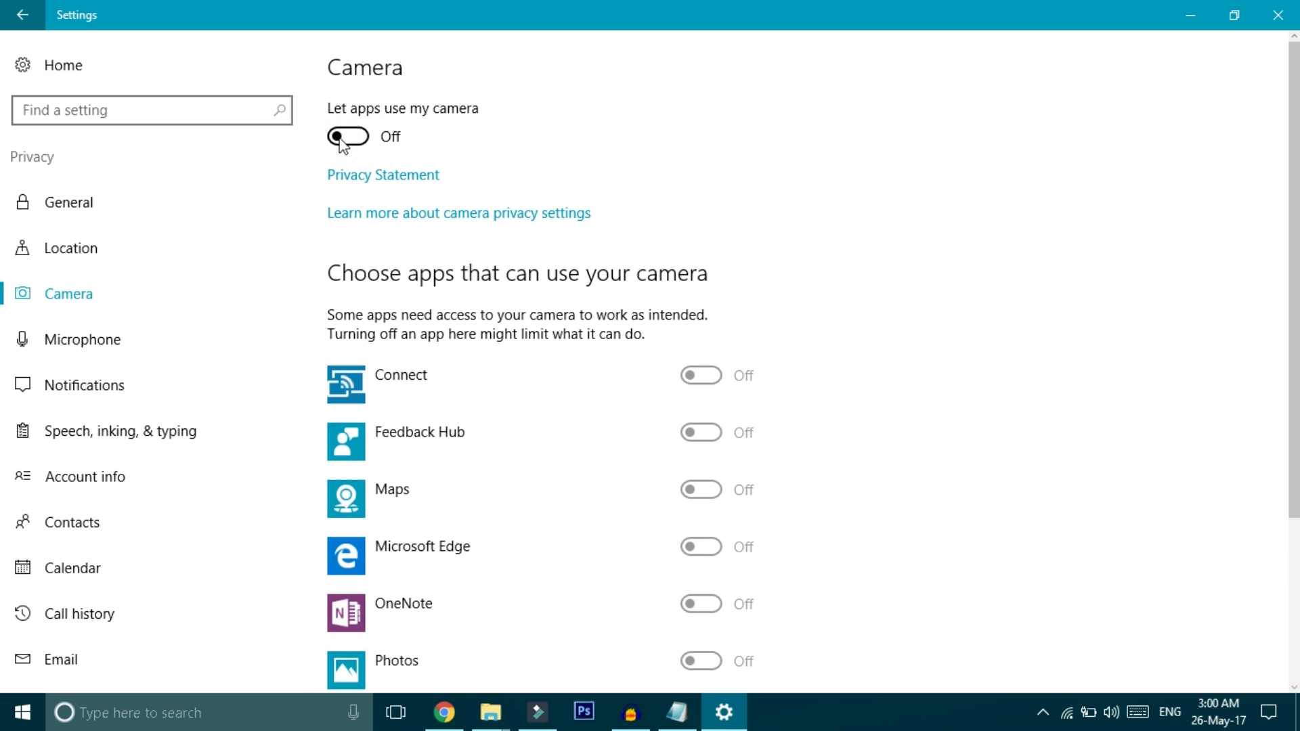
pyautogui.click(140, 338)
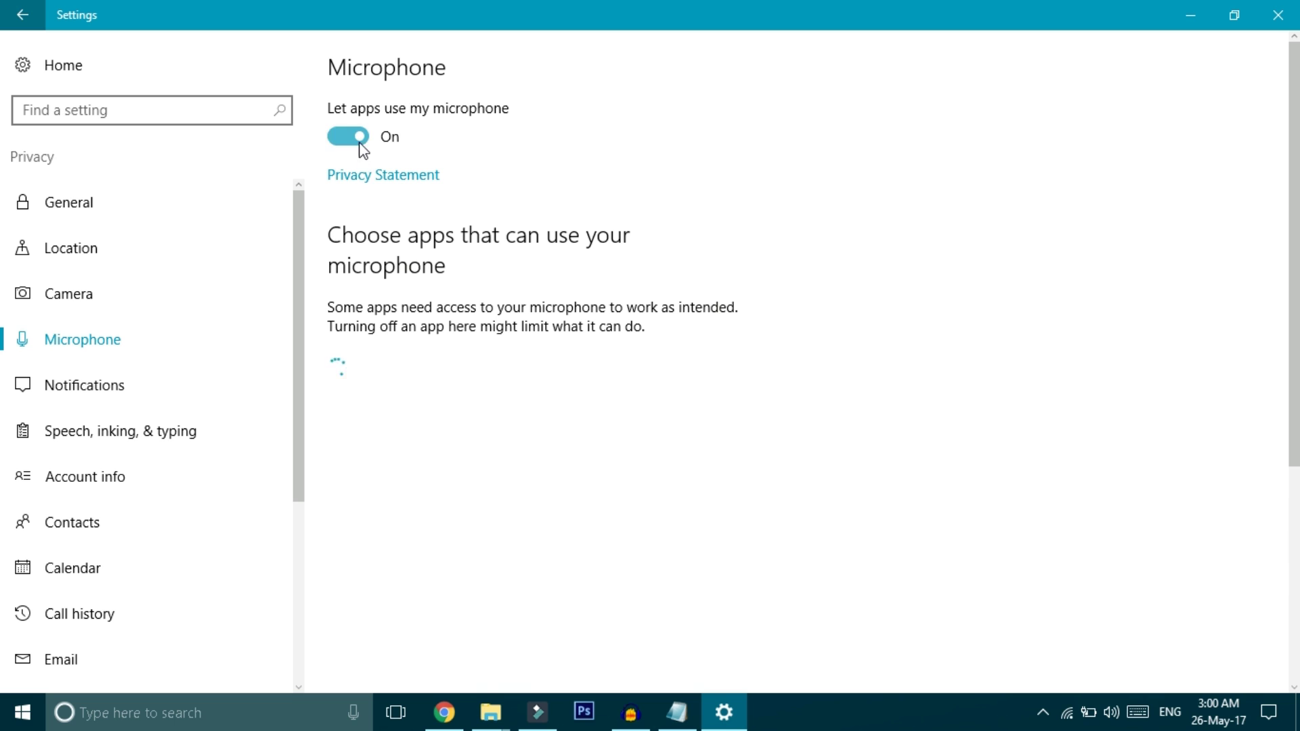
pyautogui.click(191, 379)
pyautogui.click(190, 432)
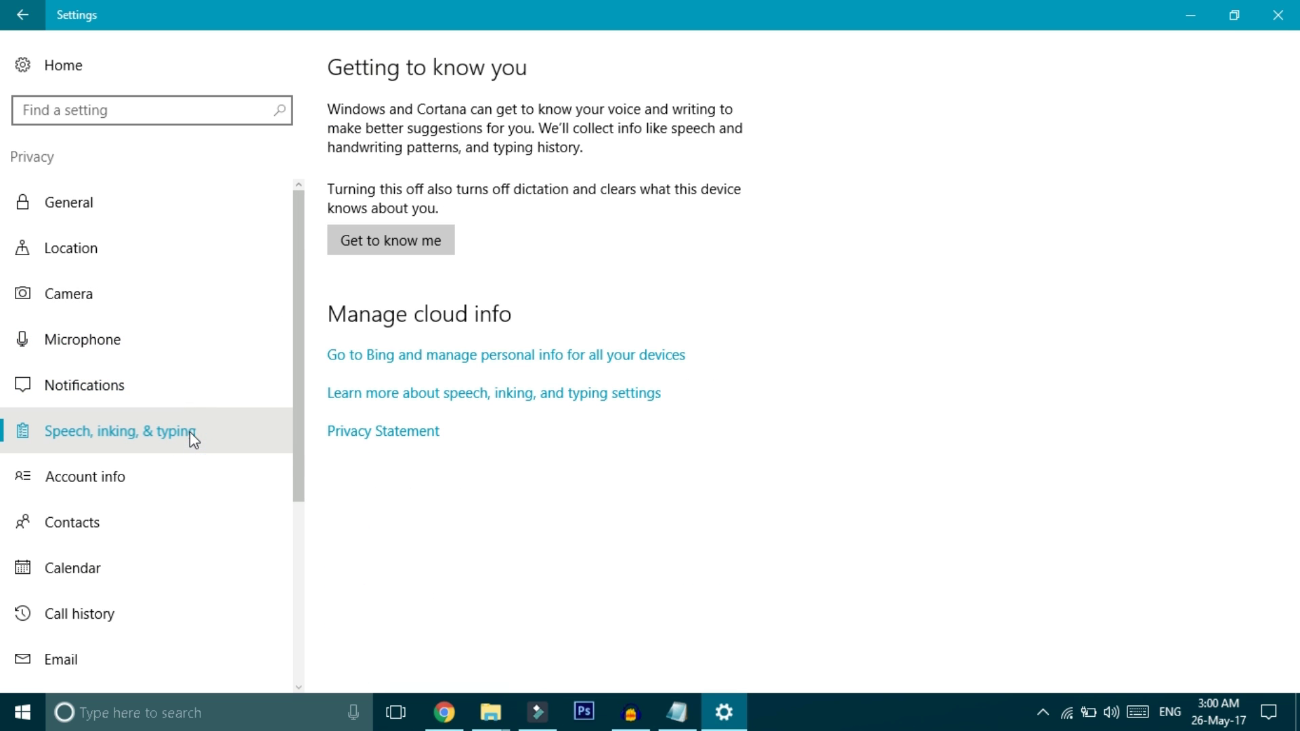
pyautogui.click(99, 474)
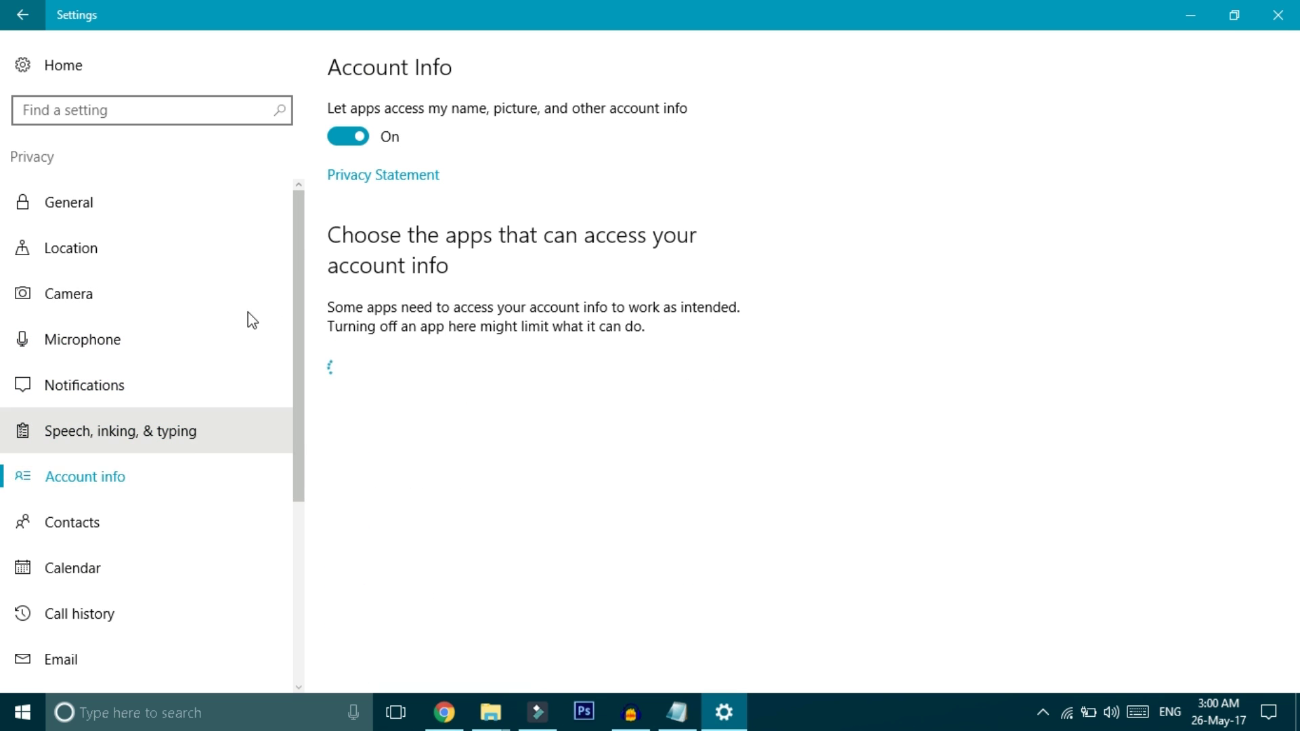
# Turn off app access to Contacts, Calendar and Call history
pyautogui.click(127, 542)
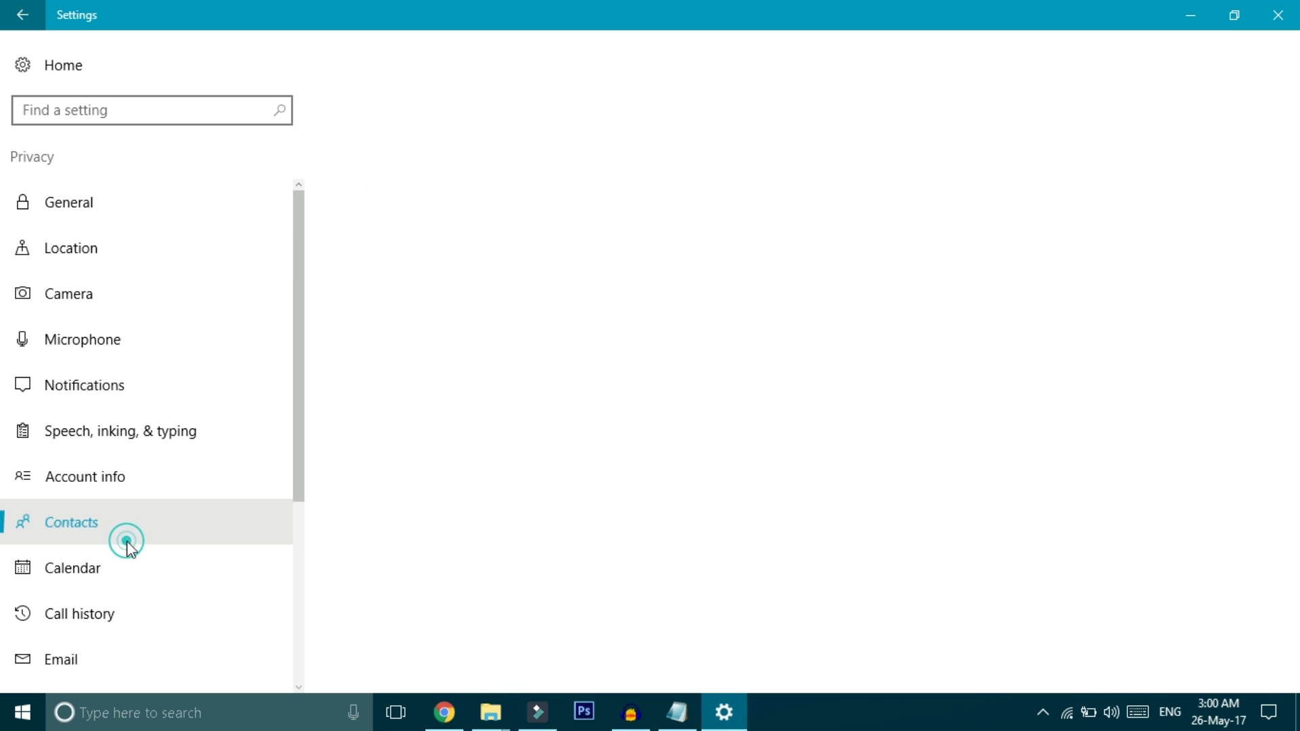
pyautogui.click(359, 135)
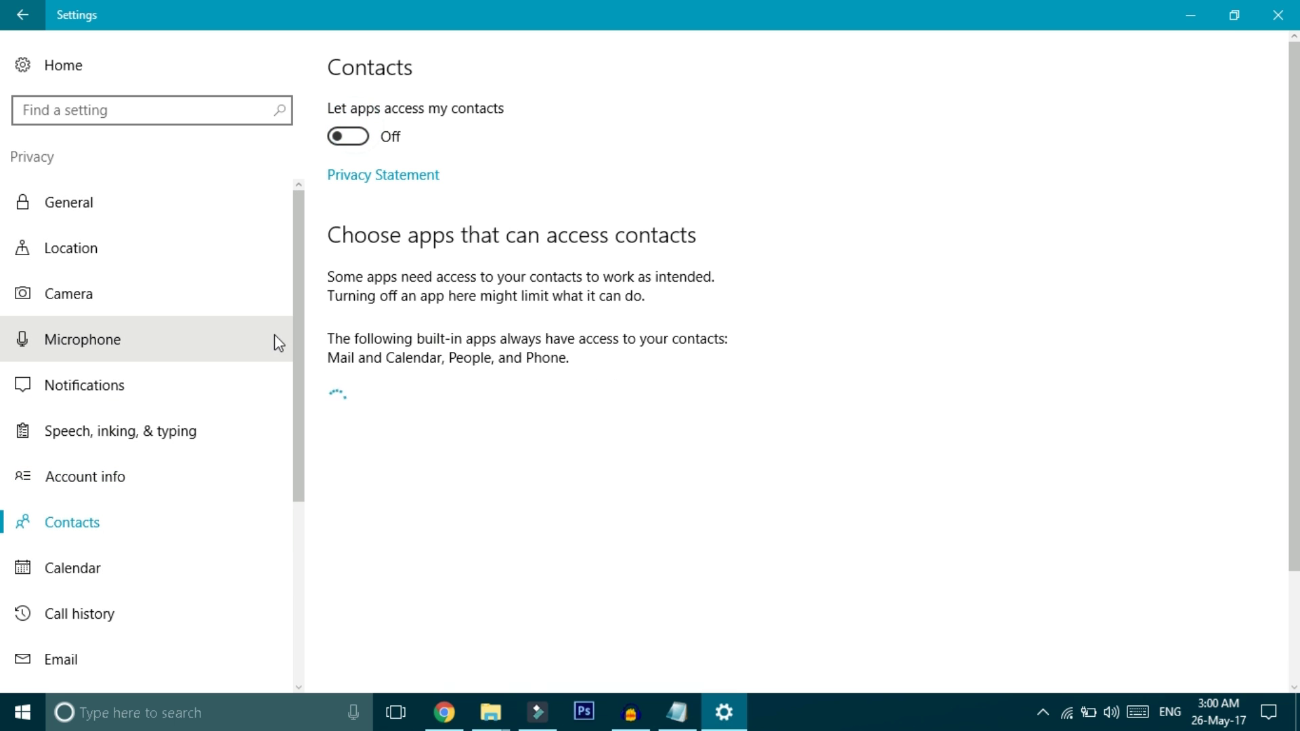
pyautogui.click(128, 587)
pyautogui.click(349, 136)
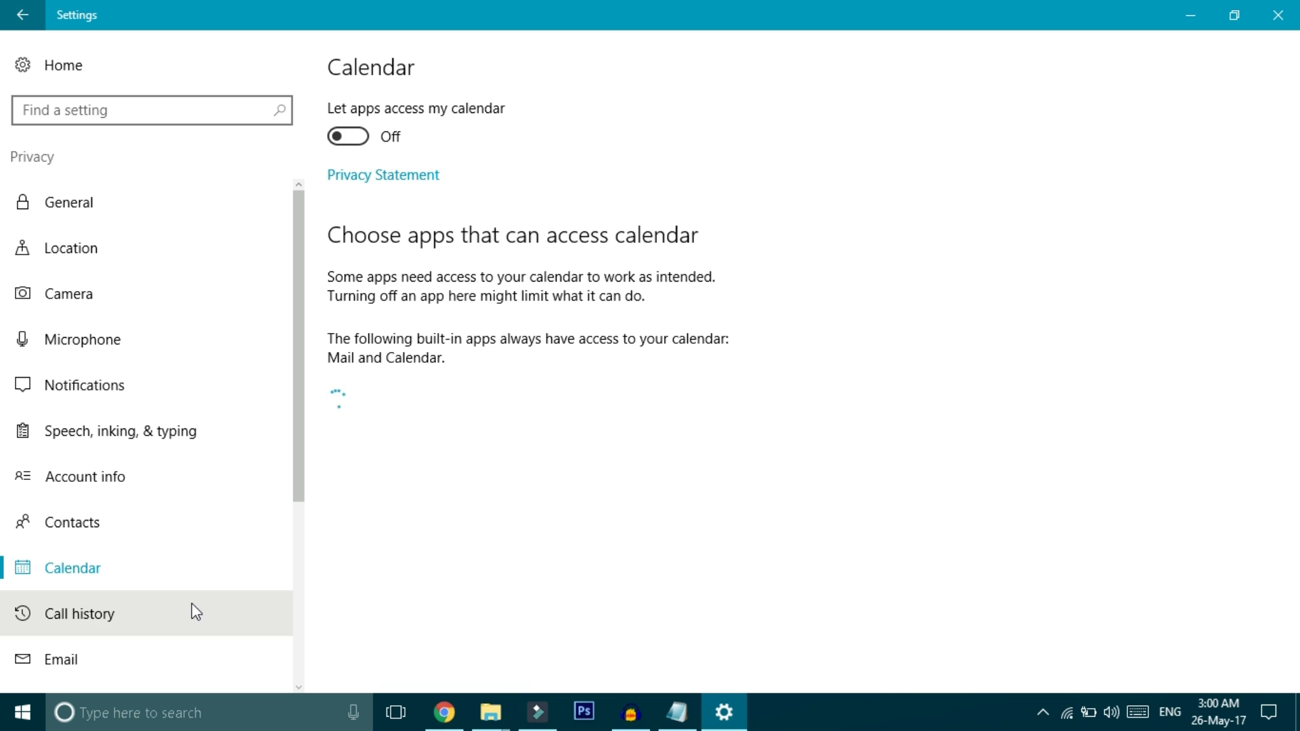
pyautogui.click(149, 621)
pyautogui.click(350, 136)
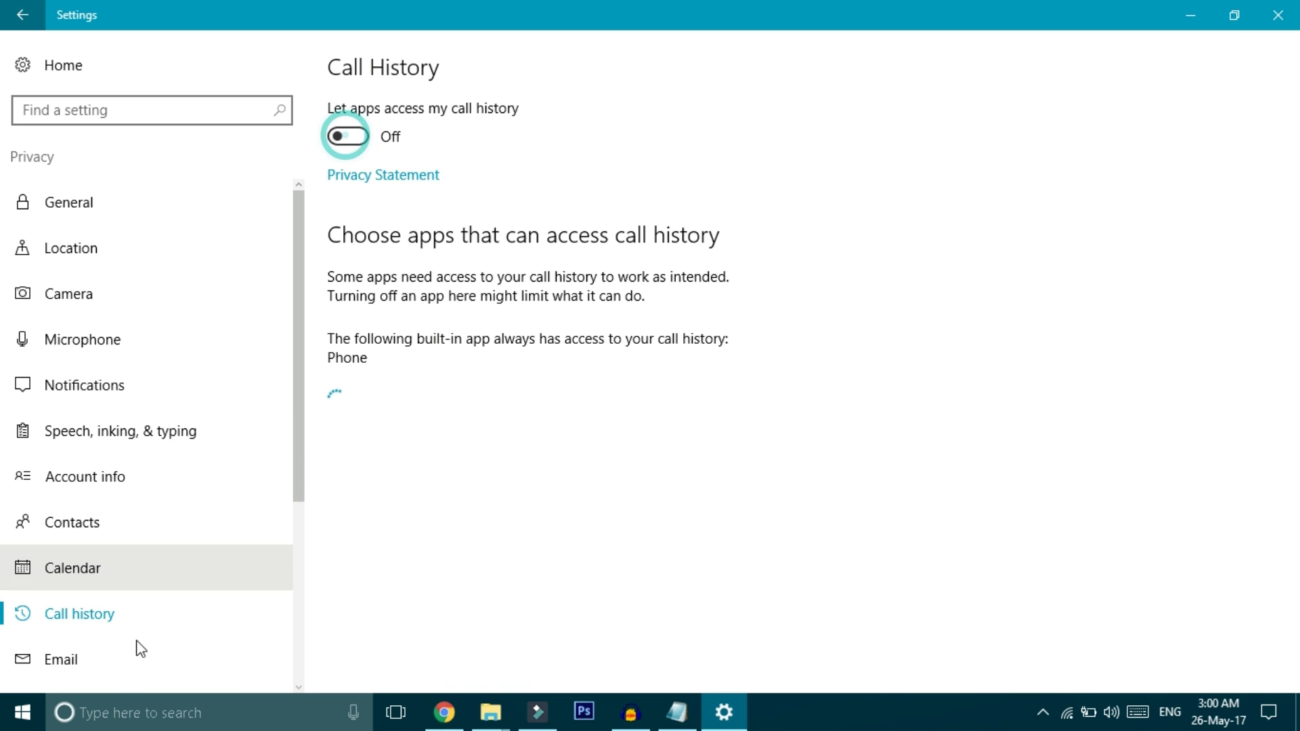
# Turn off app access to Email and Messaging
pyautogui.click(110, 669)
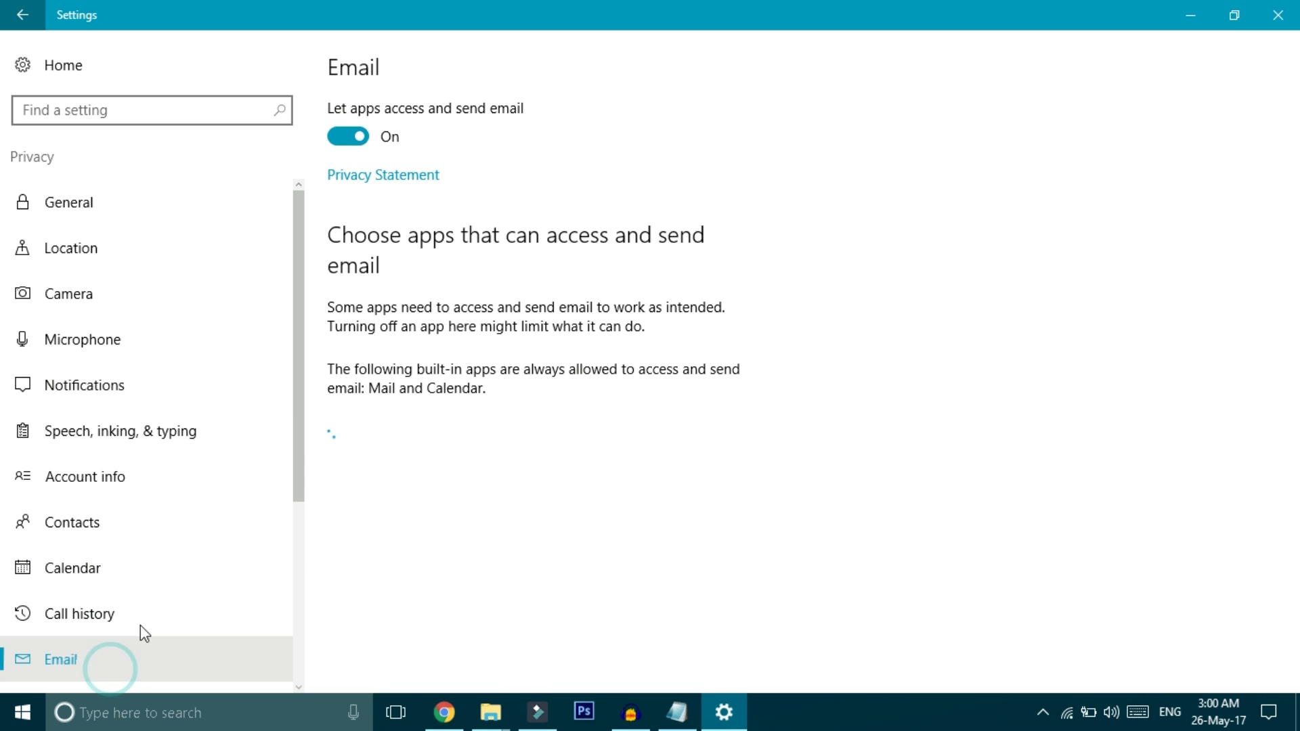
pyautogui.click(350, 136)
pyautogui.scroll(-1, 260, 526)
pyautogui.scroll(-2, 261, 526)
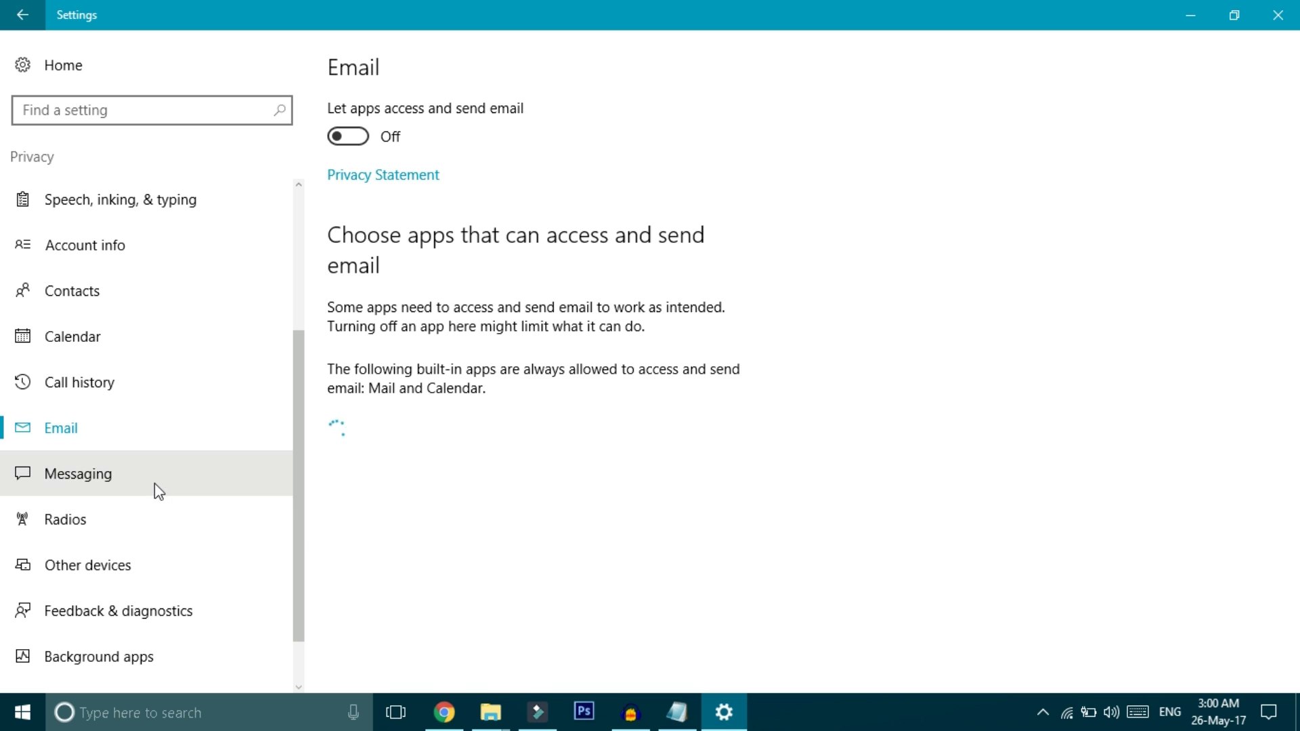
pyautogui.click(154, 481)
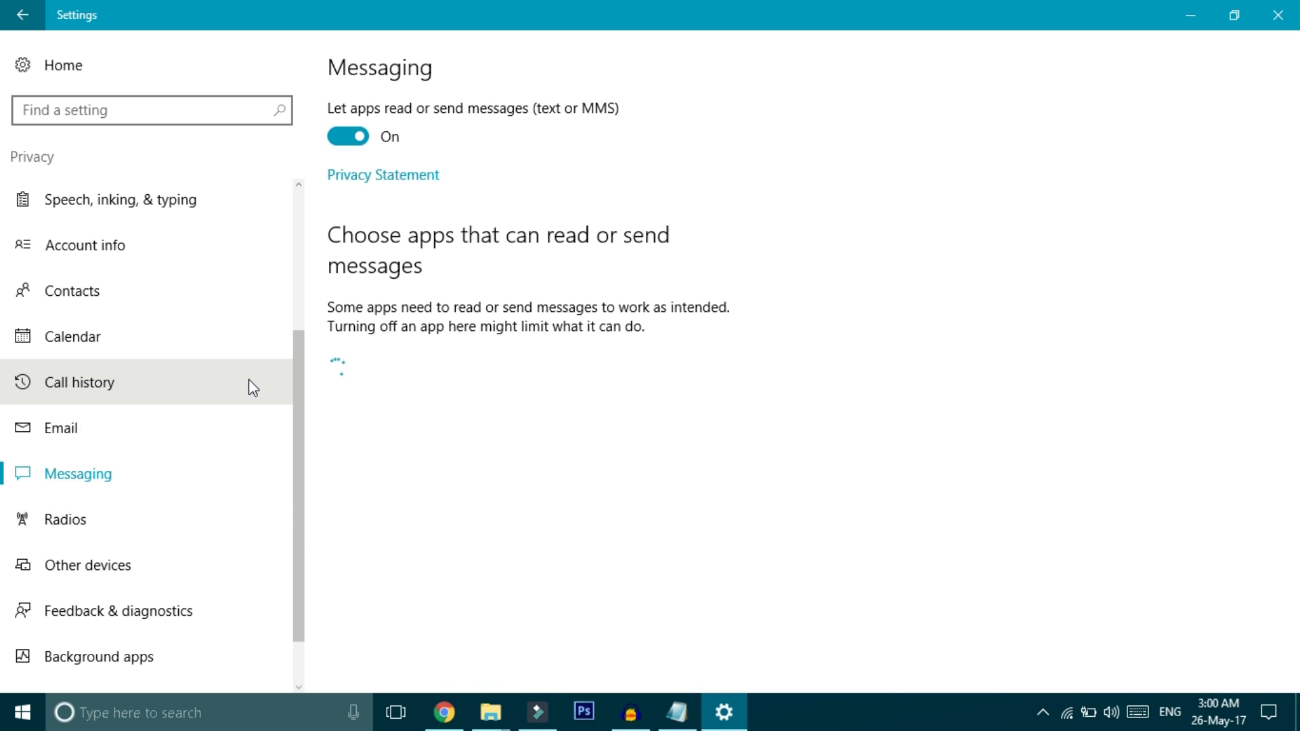
pyautogui.click(348, 136)
pyautogui.scroll(-2, 169, 551)
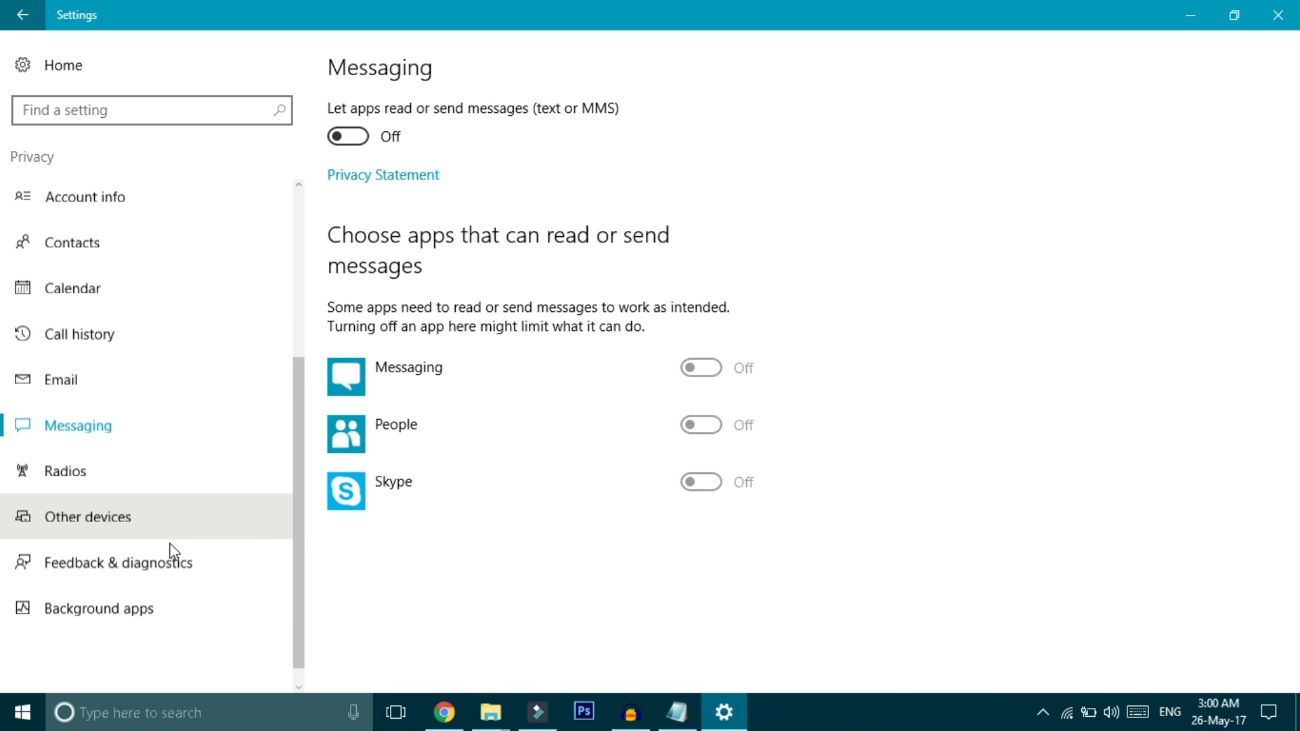
pyautogui.click(145, 590)
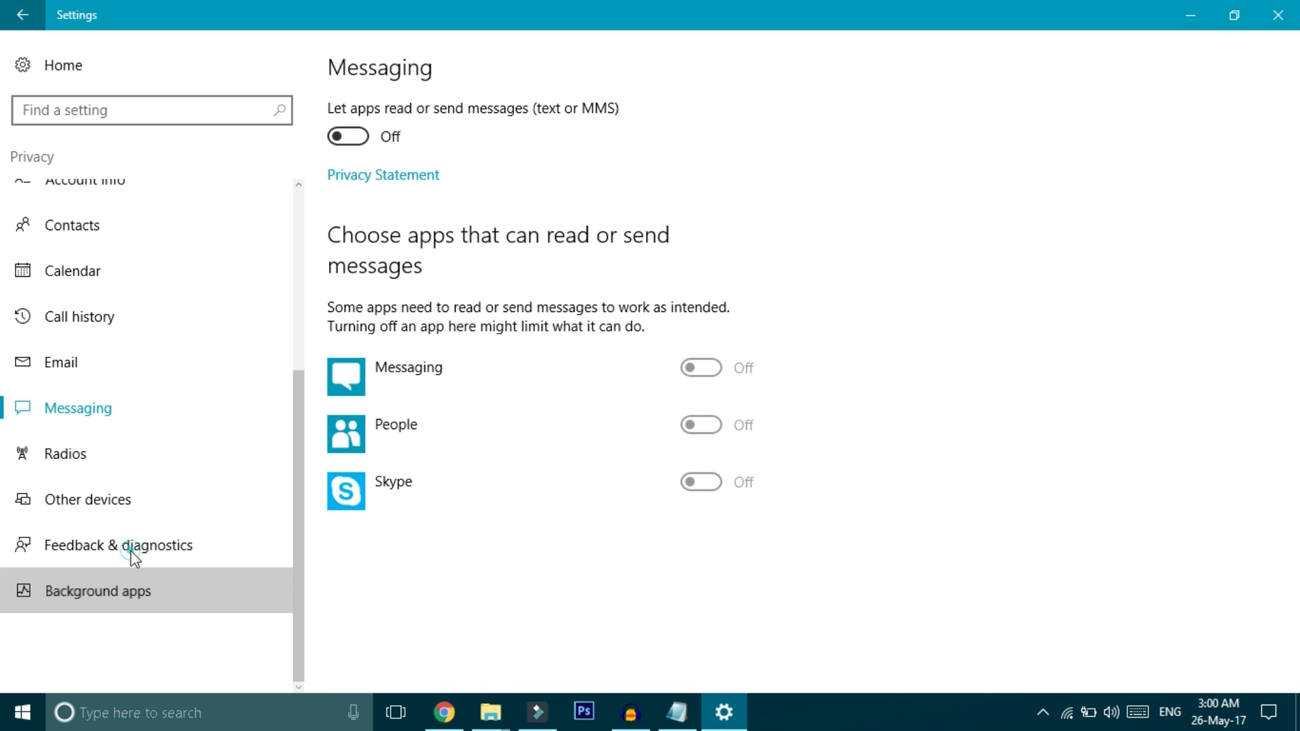
# Stop Alarms & Clock, Calculator, Calendar, Camera, Microsoft Edge and Solitaire Collection running in the background
pyautogui.click(700, 290)
pyautogui.click(701, 342)
pyautogui.click(701, 398)
pyautogui.click(701, 455)
pyautogui.scroll(-4, 718, 542)
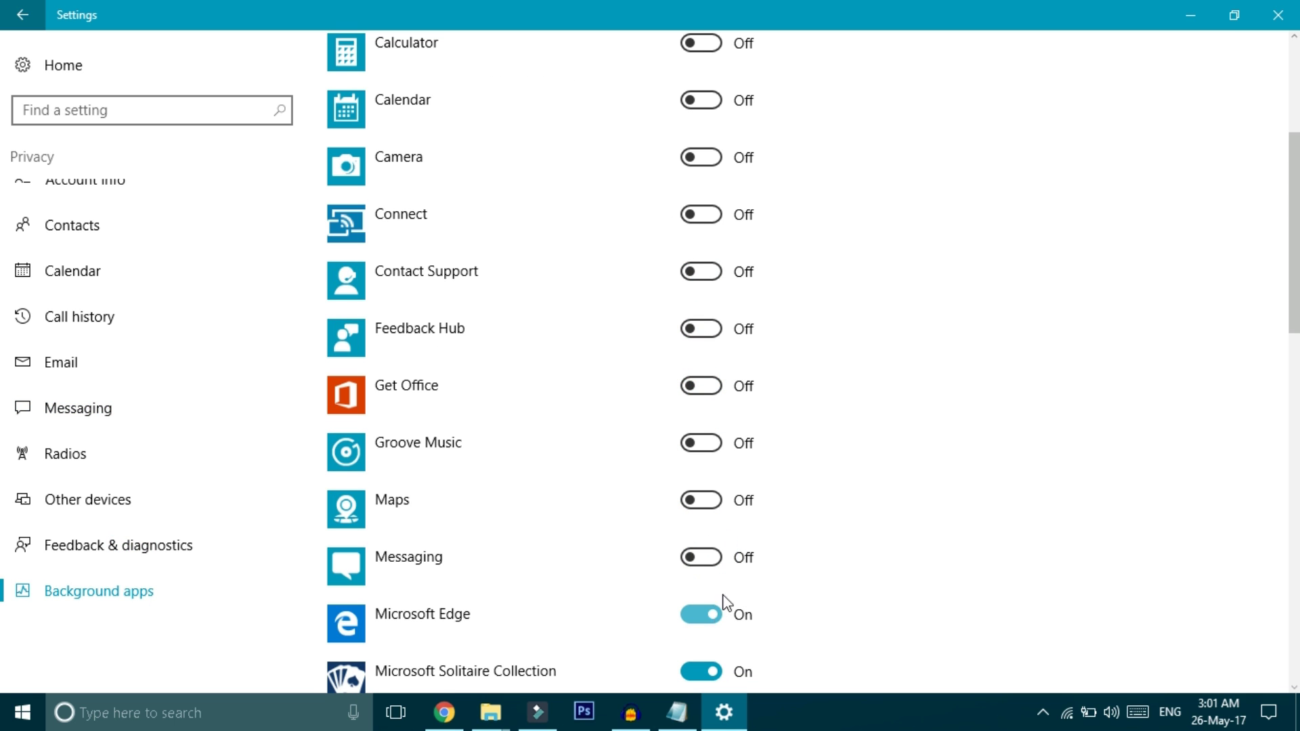
pyautogui.click(717, 617)
pyautogui.click(704, 670)
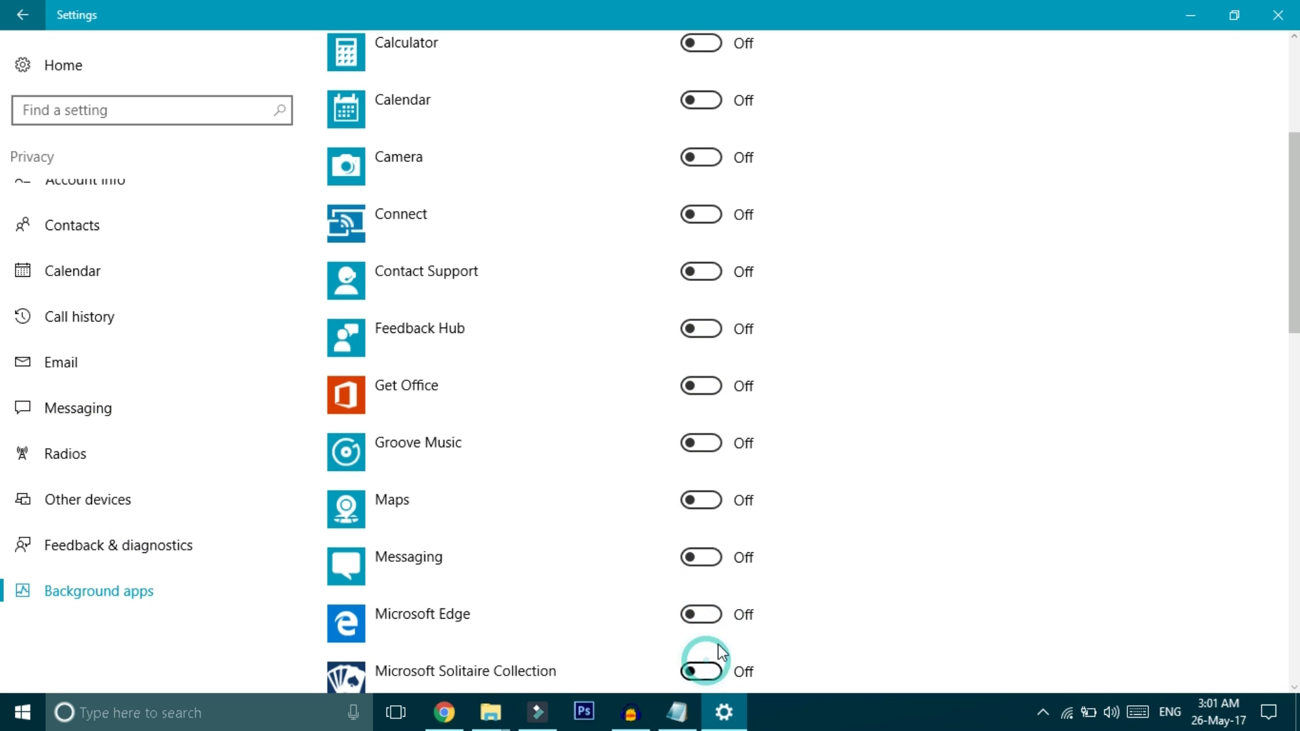
pyautogui.scroll(-3, 714, 600)
# Stop Minecraft, Movies & TV, Netflix, News, OneNote and Paid Wi-Fi & Cellular running in the background
pyautogui.click(703, 538)
pyautogui.click(704, 593)
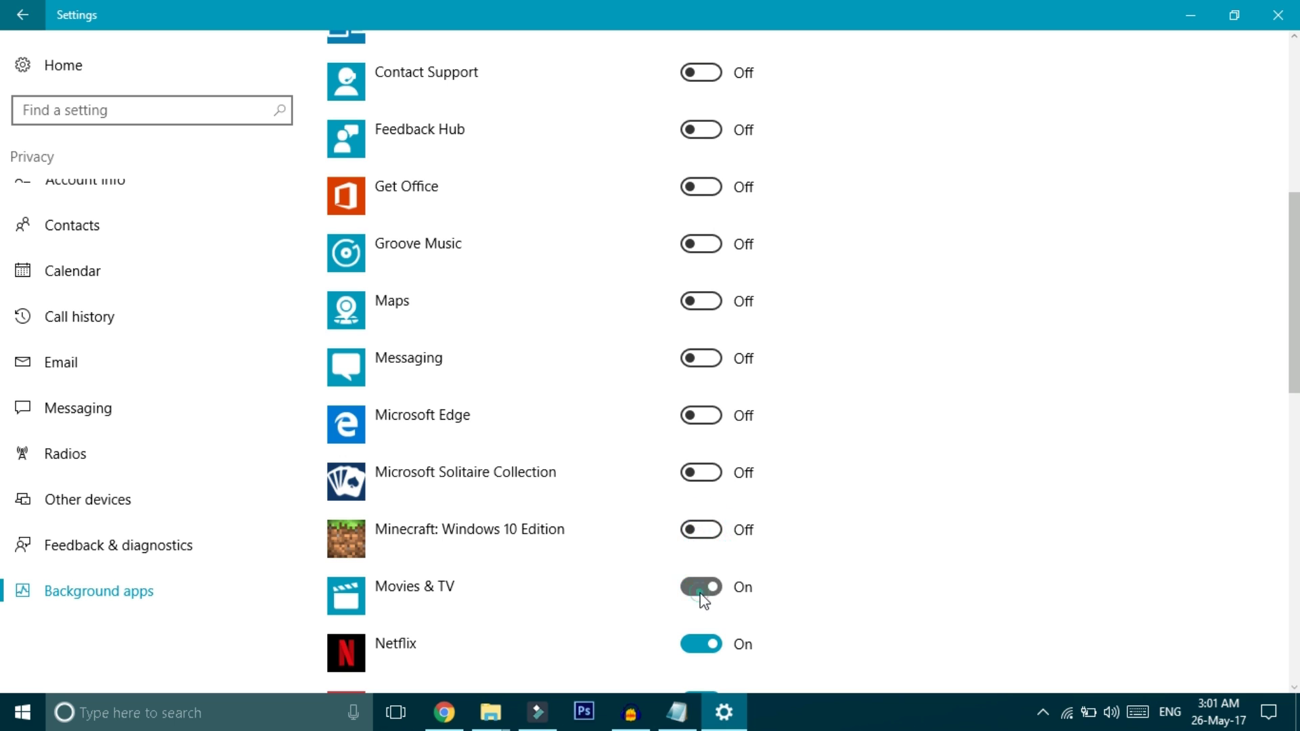
pyautogui.scroll(-4, 703, 559)
pyautogui.click(701, 346)
pyautogui.click(701, 402)
pyautogui.click(701, 460)
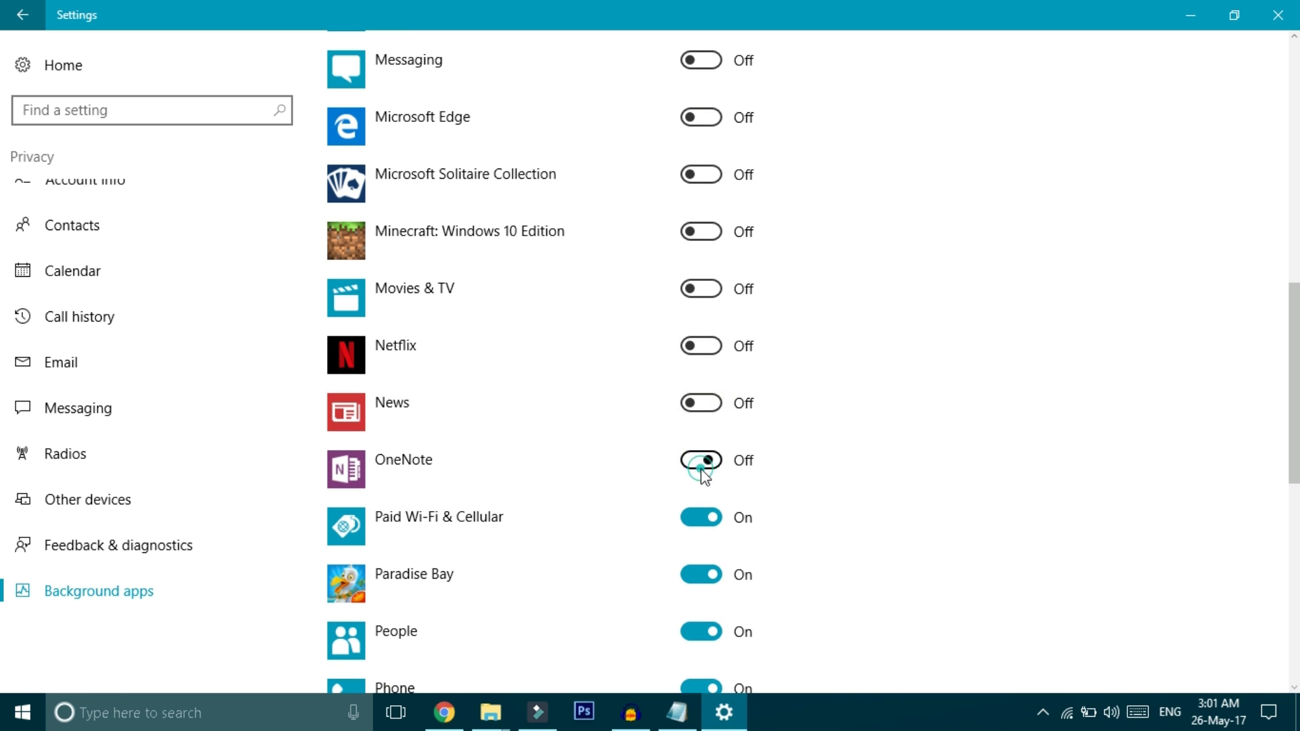
pyautogui.click(702, 518)
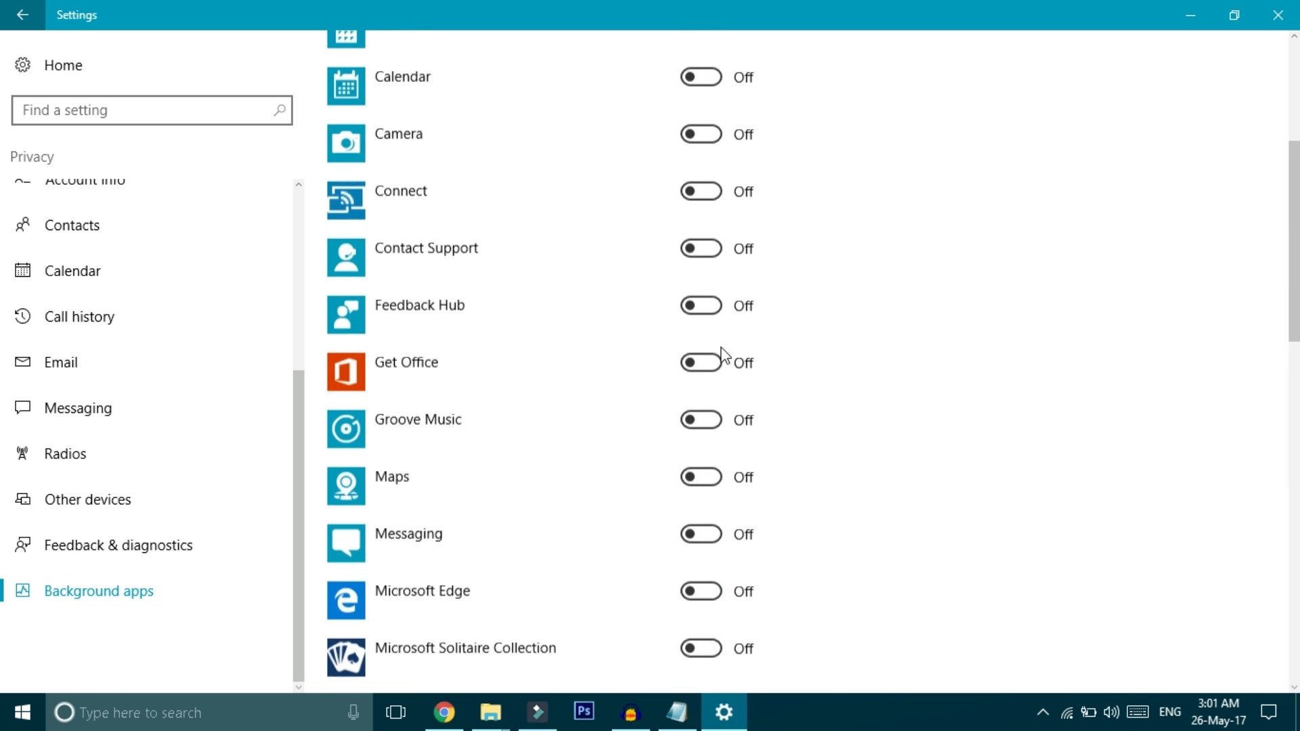
pyautogui.scroll(-13, 719, 360)
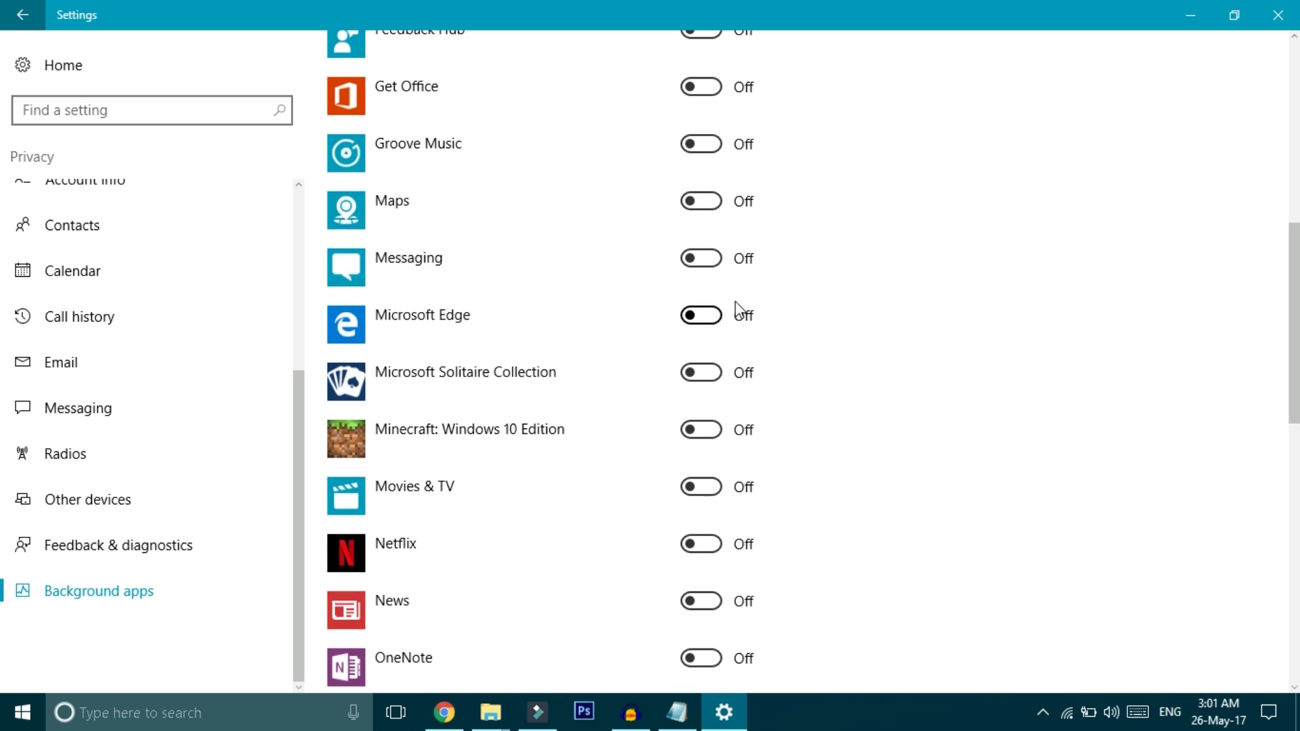
pyautogui.scroll(-3, 779, 325)
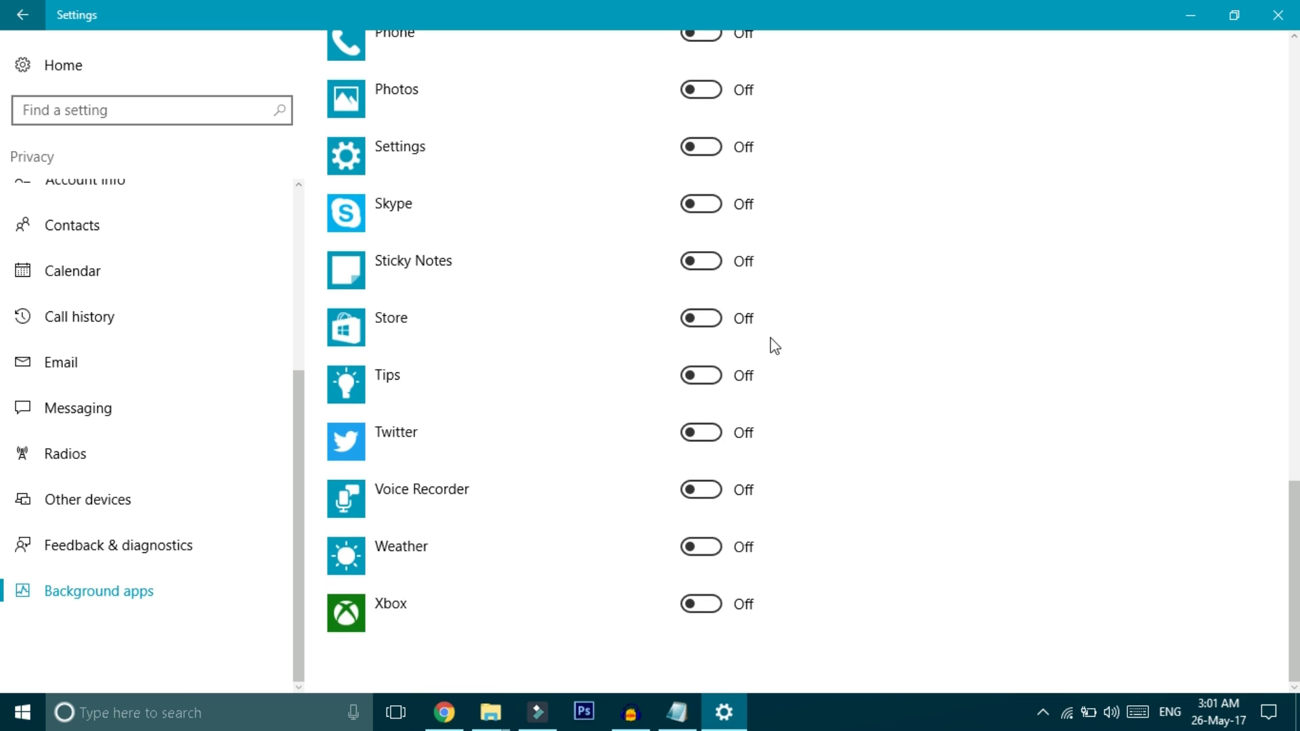
pyautogui.scroll(15, 1030, 352)
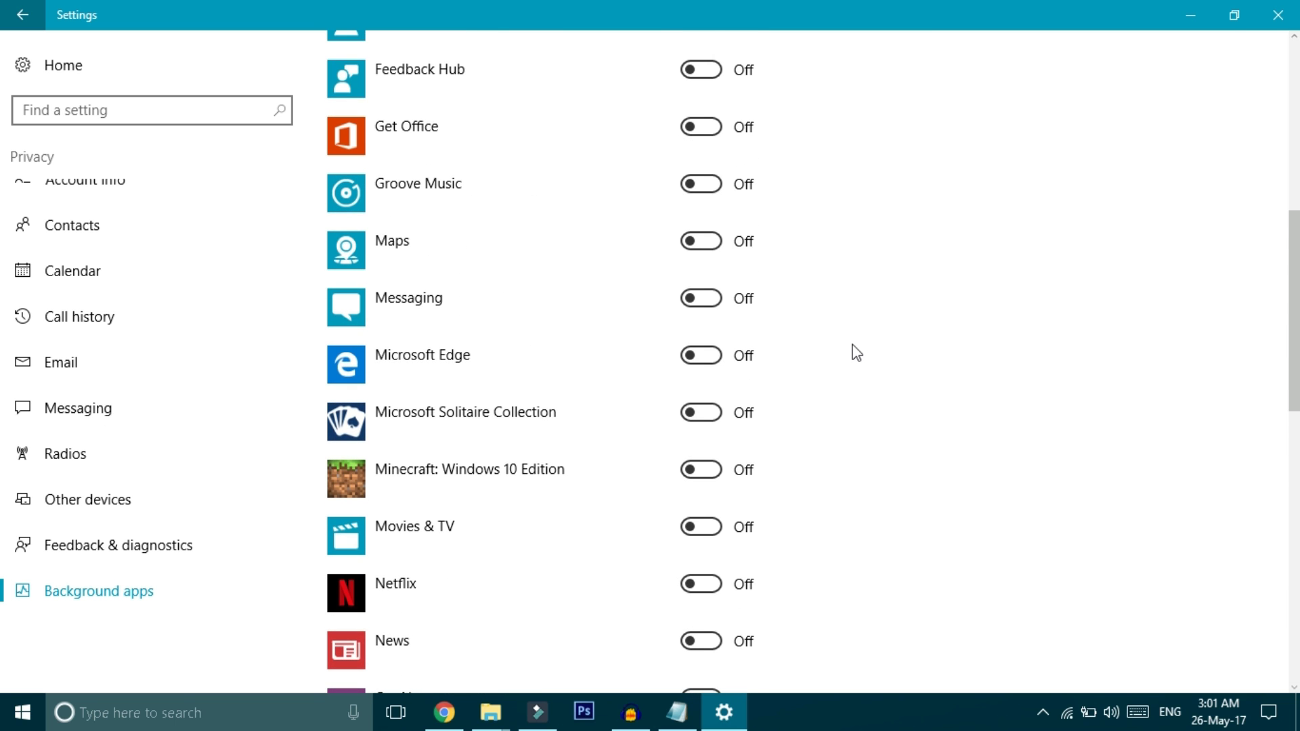
pyautogui.scroll(7, 857, 354)
pyautogui.scroll(3, 857, 353)
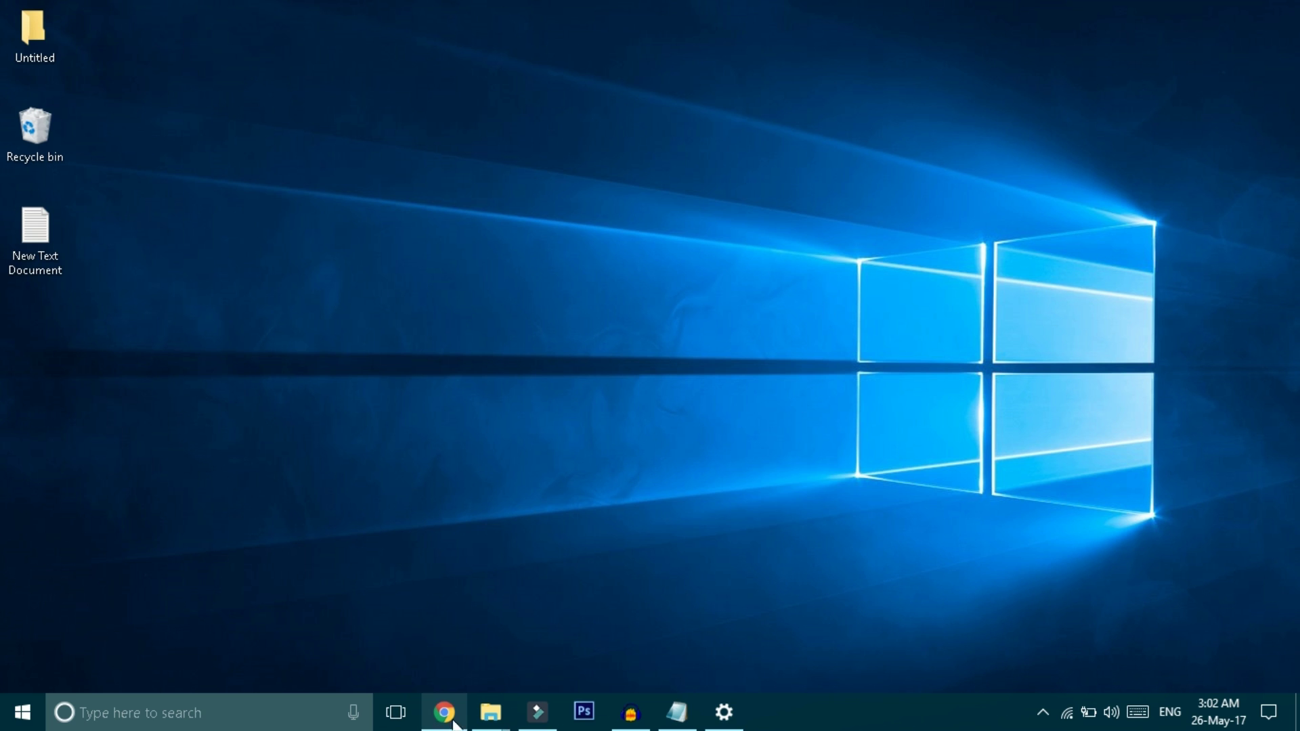
# Set the Hidden attribute on 'jio update' in the Telugu Tech Tv work folder
pyautogui.moveTo(490, 711)
pyautogui.click(491, 664)
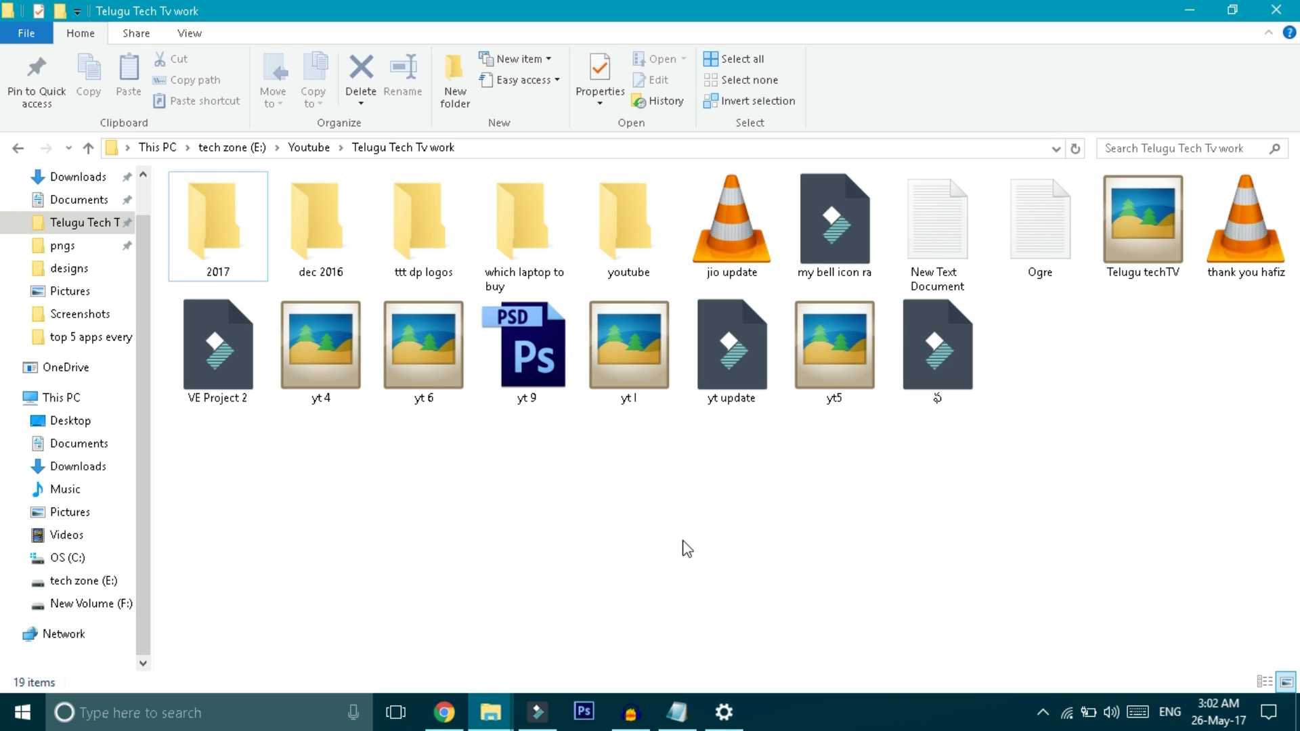
pyautogui.rightClick(754, 262)
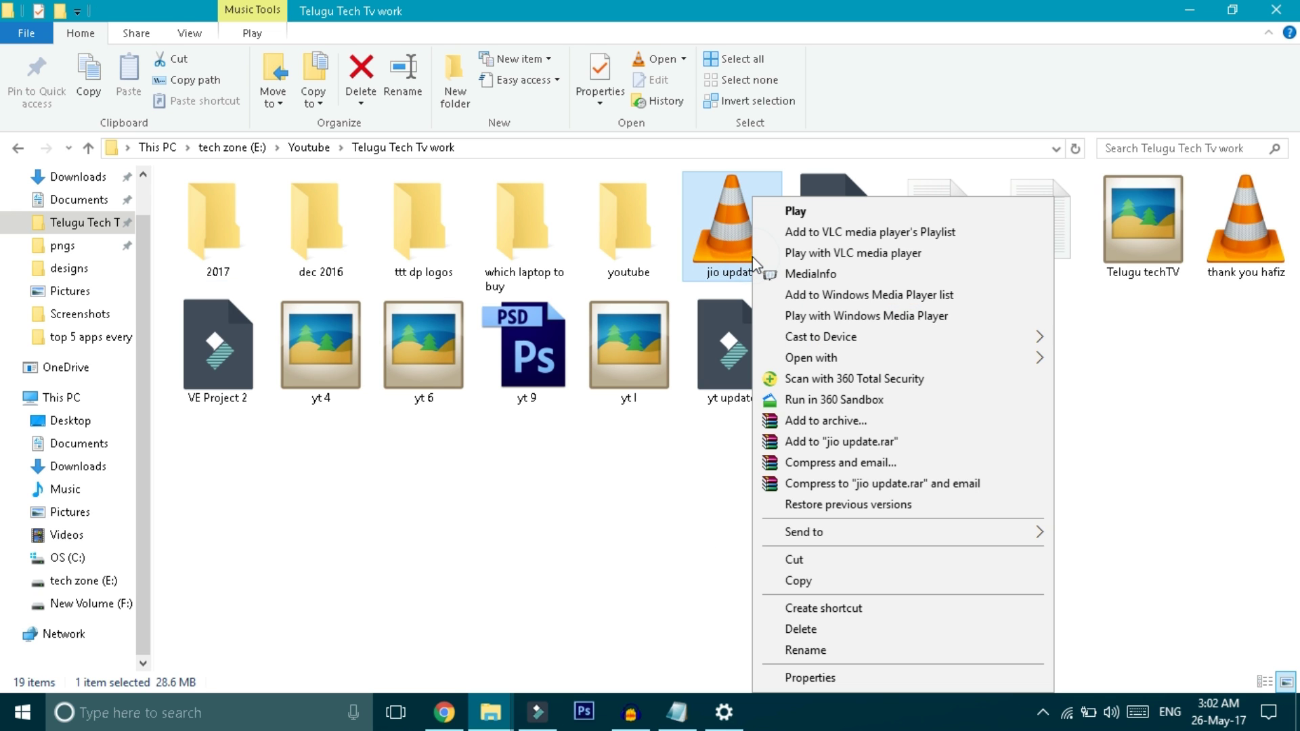
pyautogui.click(839, 679)
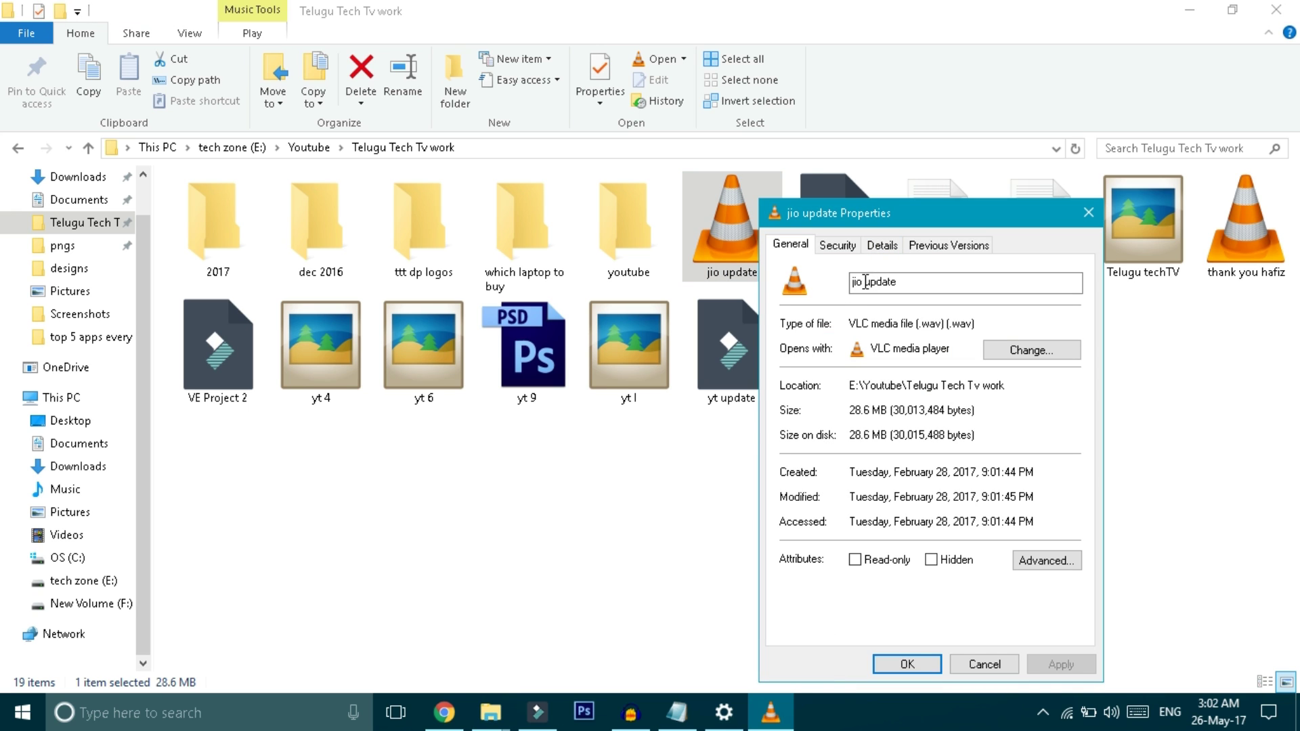
pyautogui.click(931, 560)
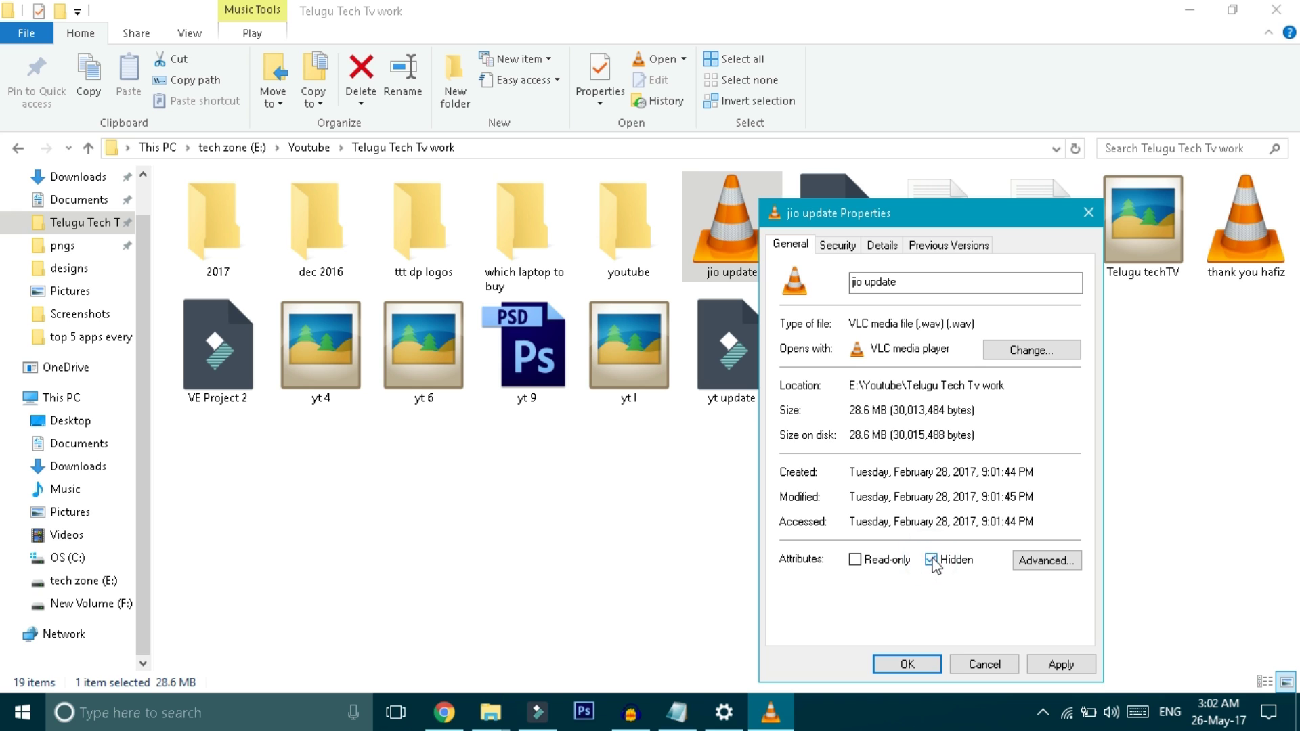
pyautogui.click(1050, 664)
pyautogui.click(905, 663)
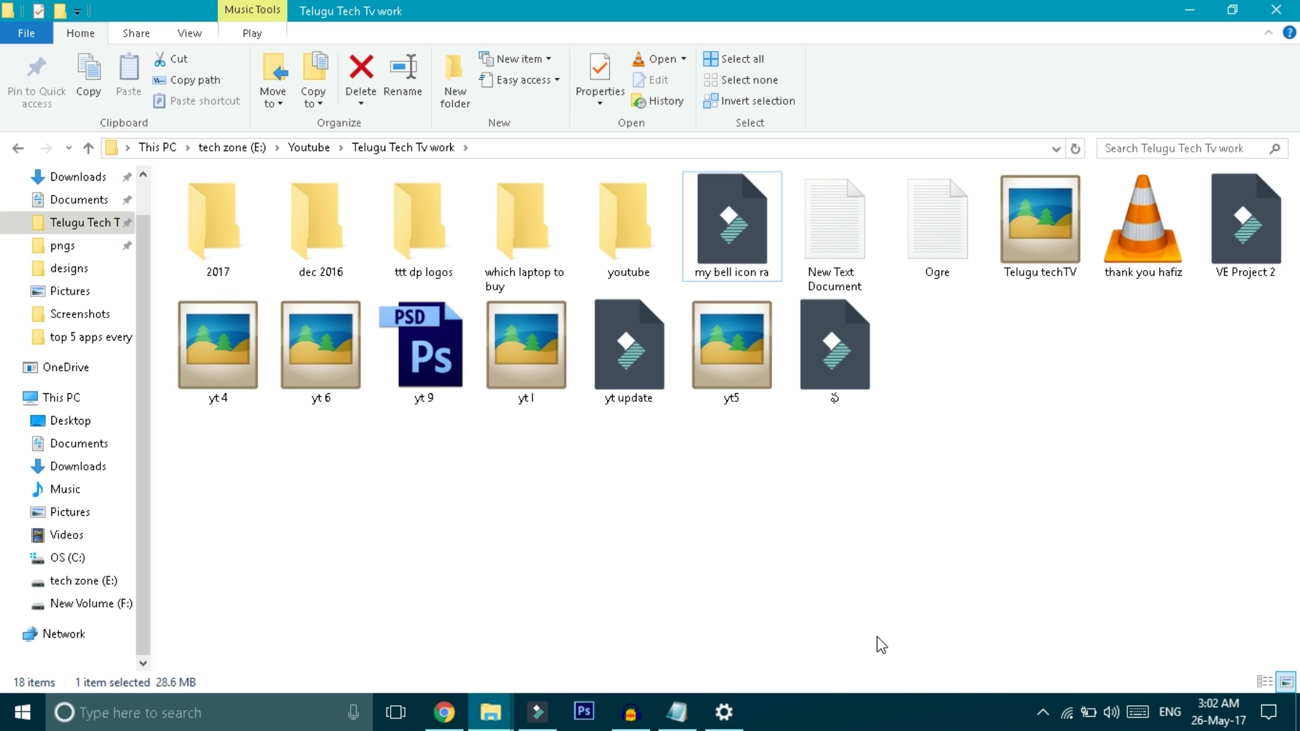
pyautogui.click(922, 527)
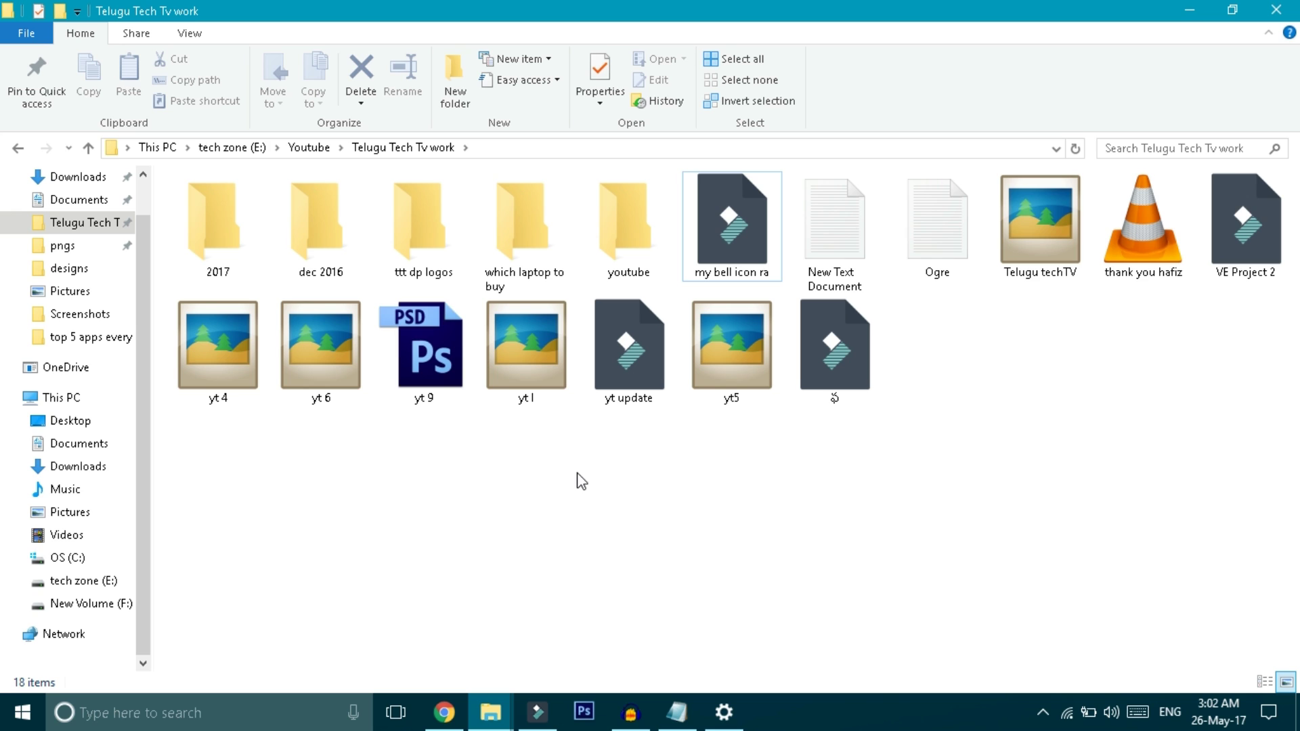
# Show hidden items, clear the Hidden attribute on 'jio update', then hide hidden items again
pyautogui.click(189, 34)
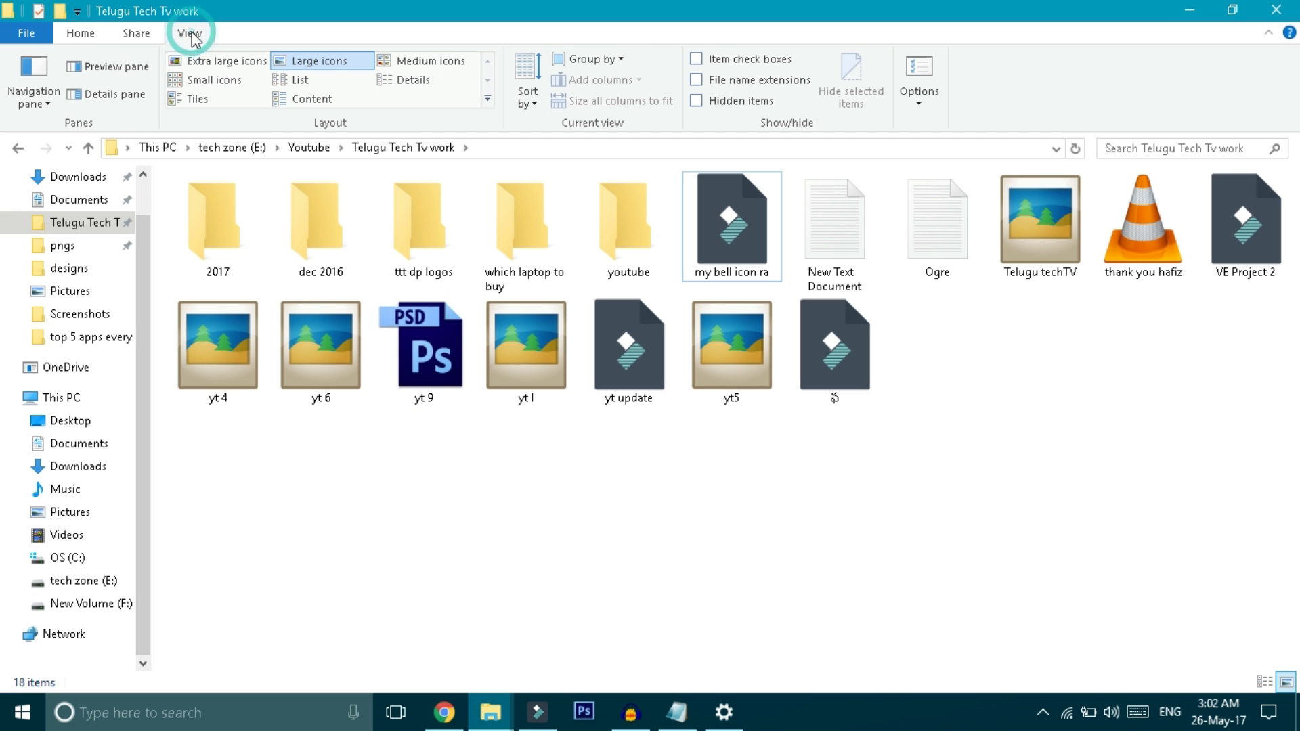
pyautogui.click(726, 103)
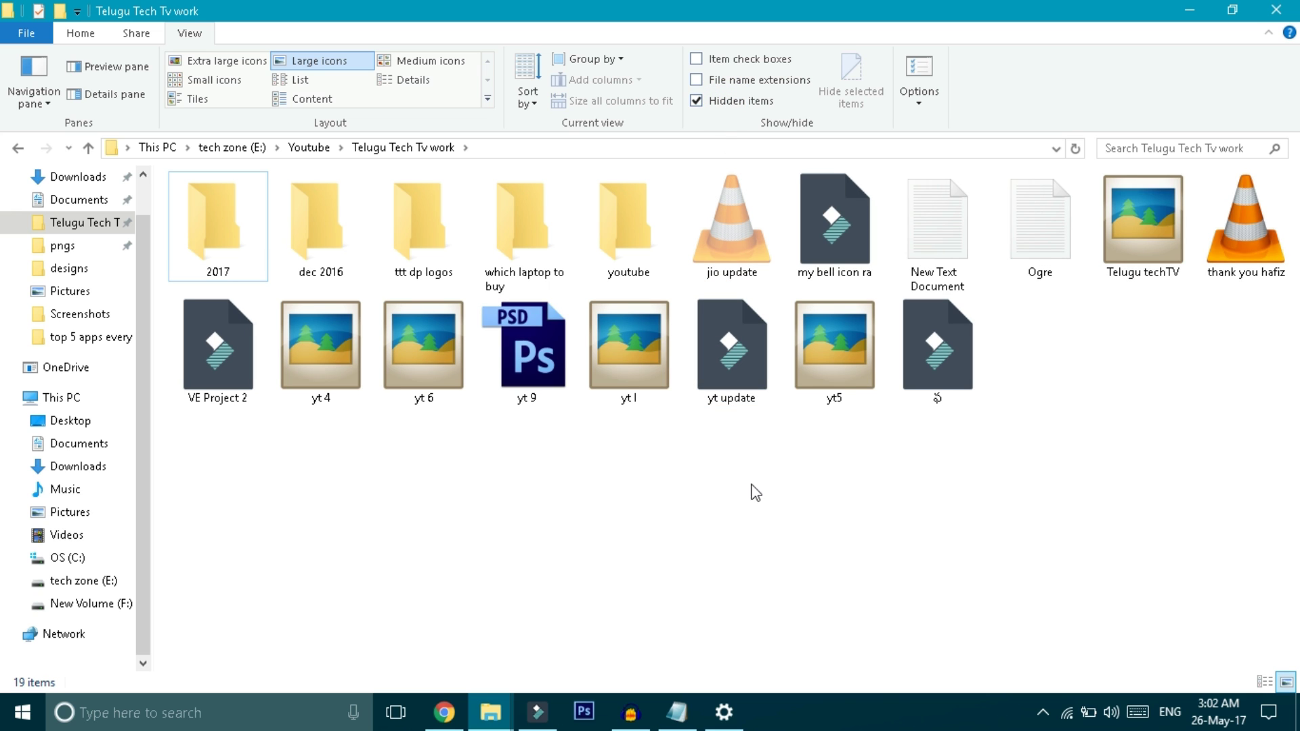
pyautogui.rightClick(727, 264)
pyautogui.click(811, 670)
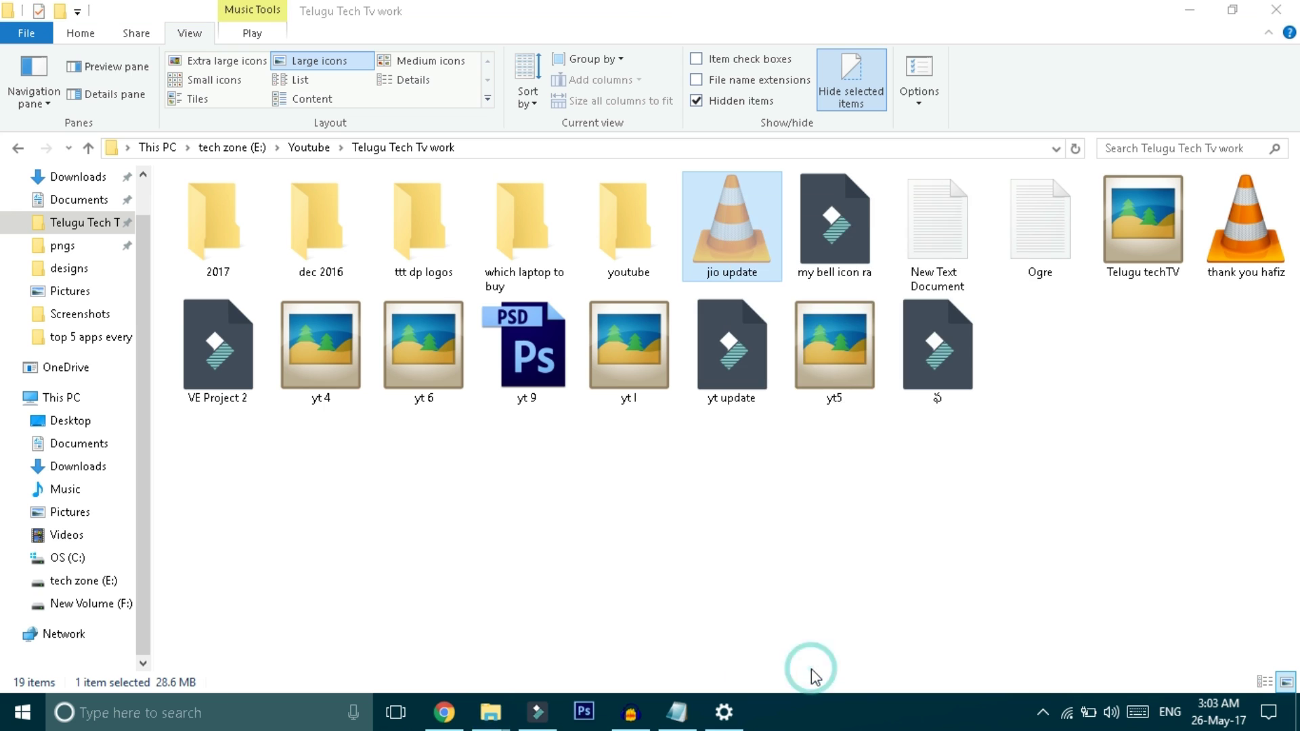
pyautogui.click(903, 559)
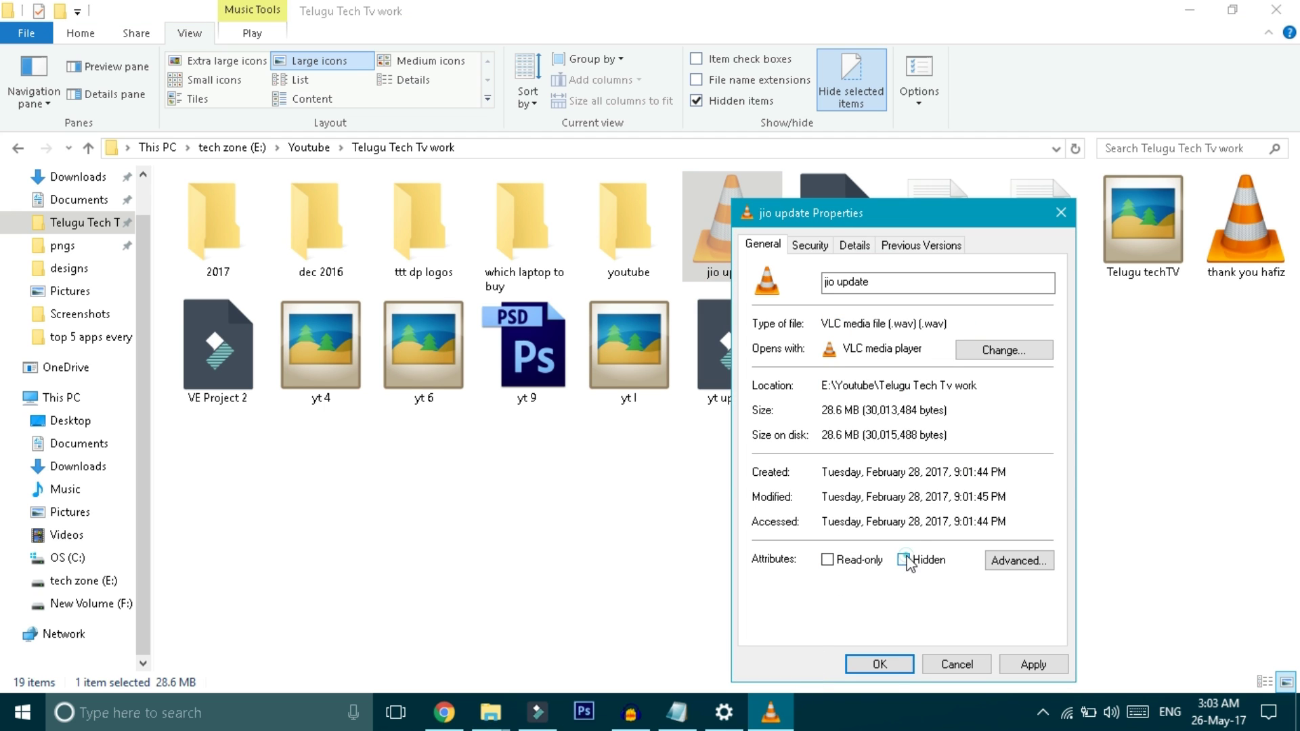
pyautogui.click(880, 663)
pyautogui.click(696, 100)
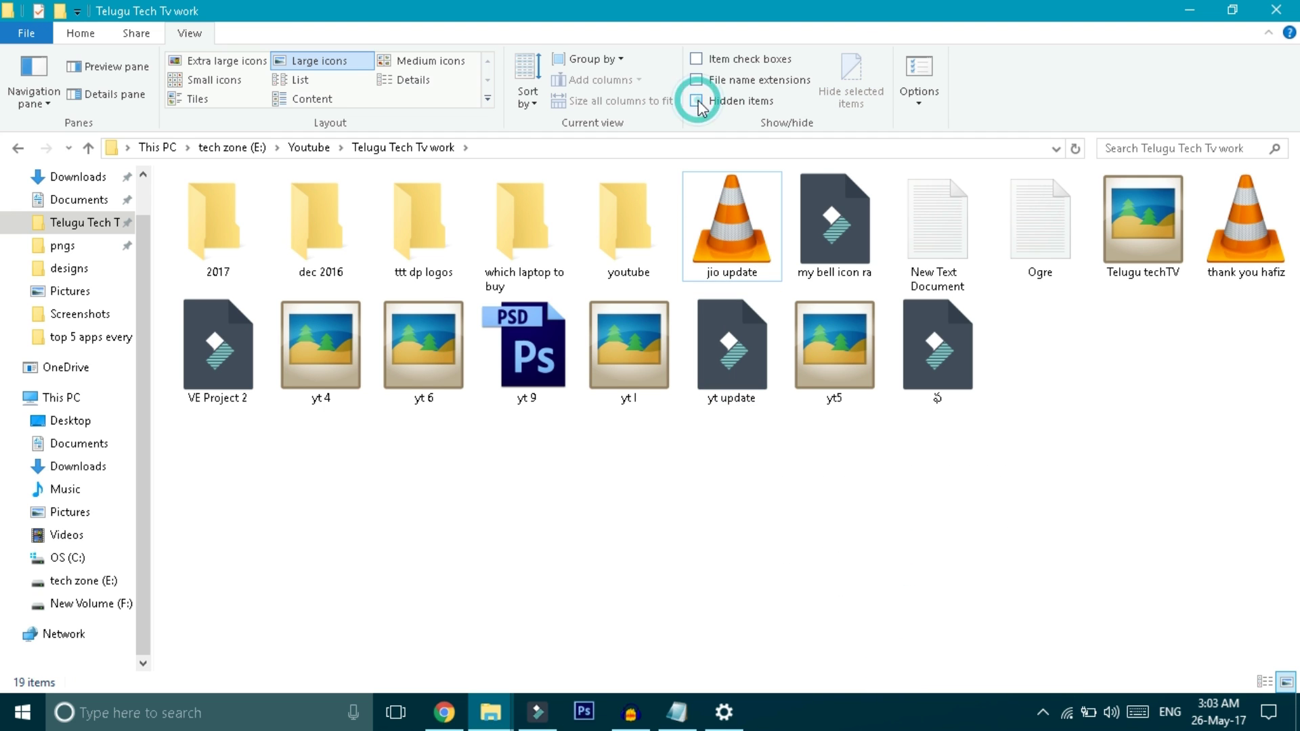
pyautogui.click(1027, 528)
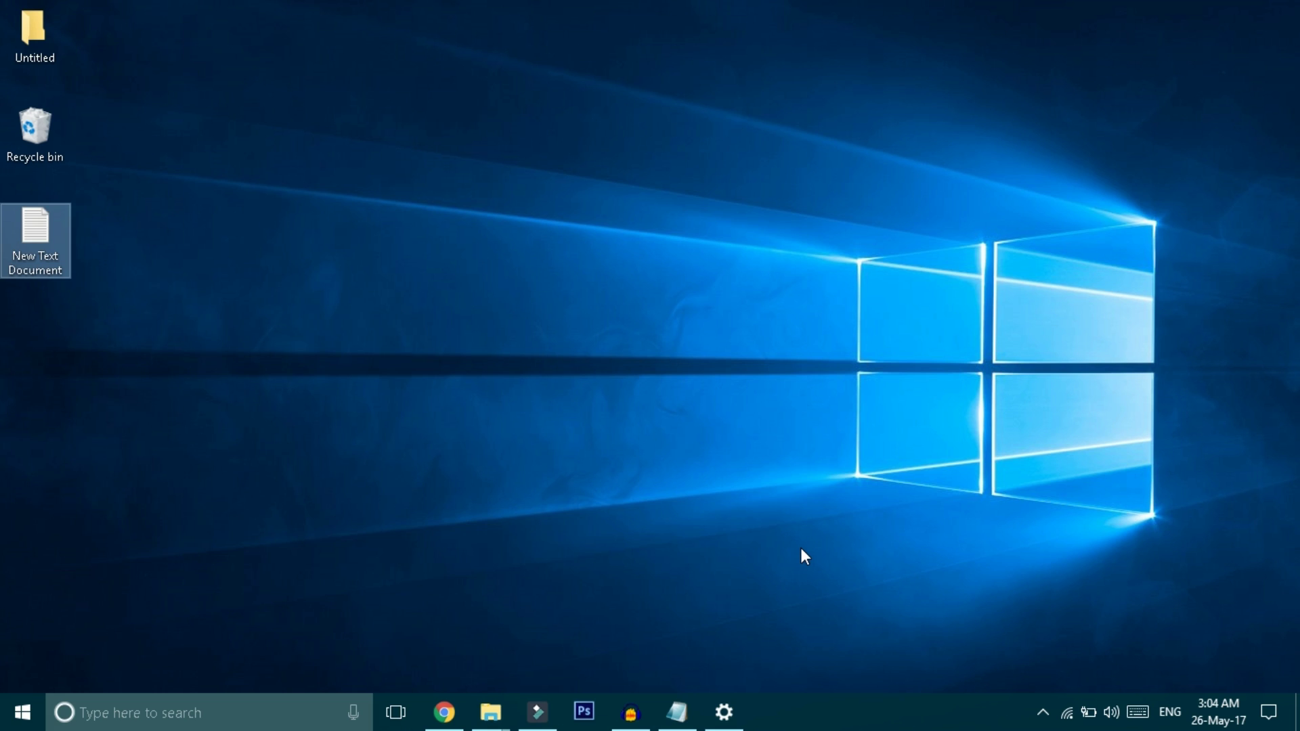
# Restore the Telugu Tech Tv work window and pin the 2017 and dec 2016 folders to Quick access
pyautogui.click(490, 712)
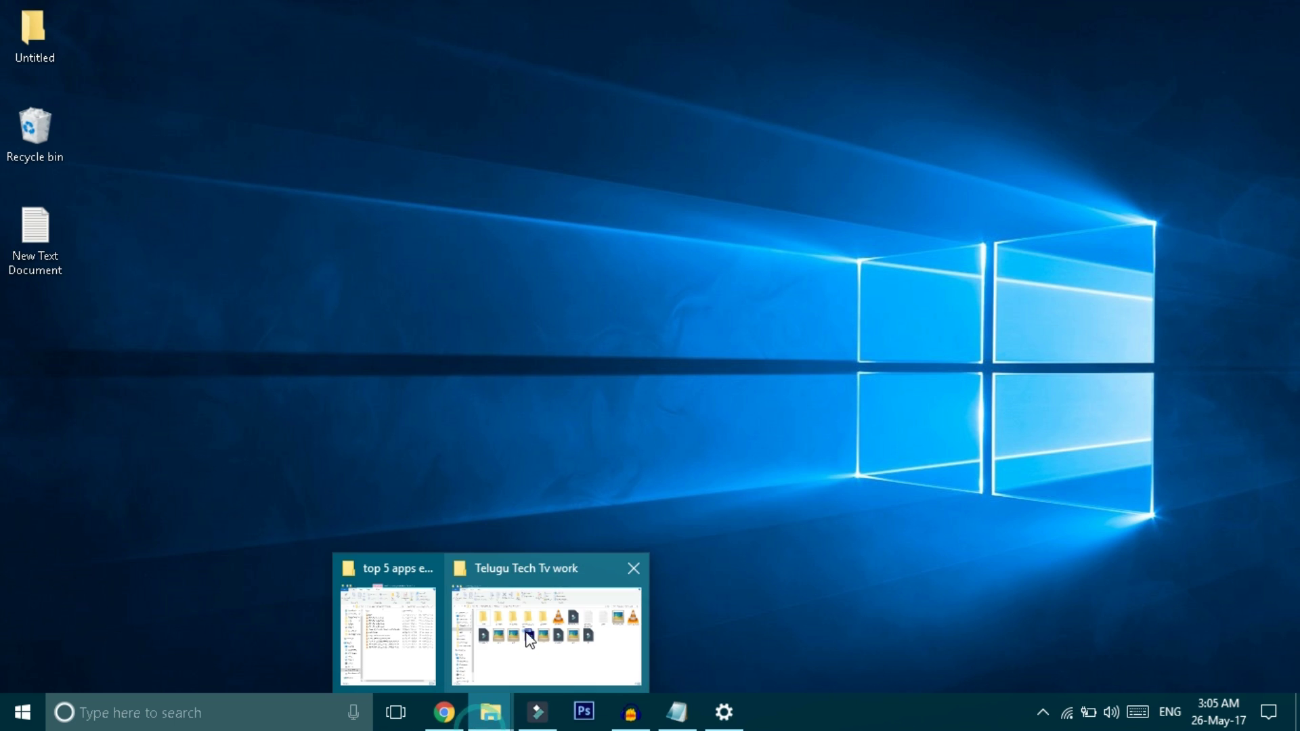
pyautogui.click(499, 623)
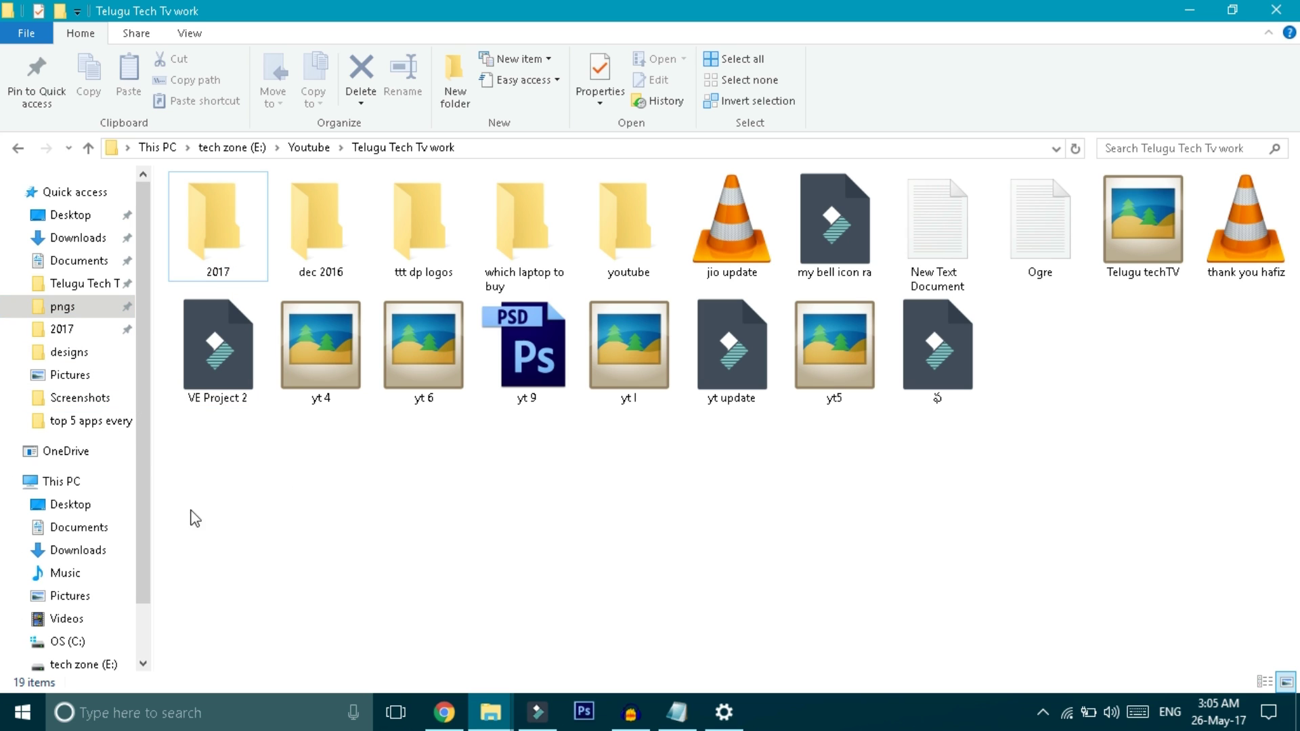
pyautogui.click(341, 472)
pyautogui.click(241, 249)
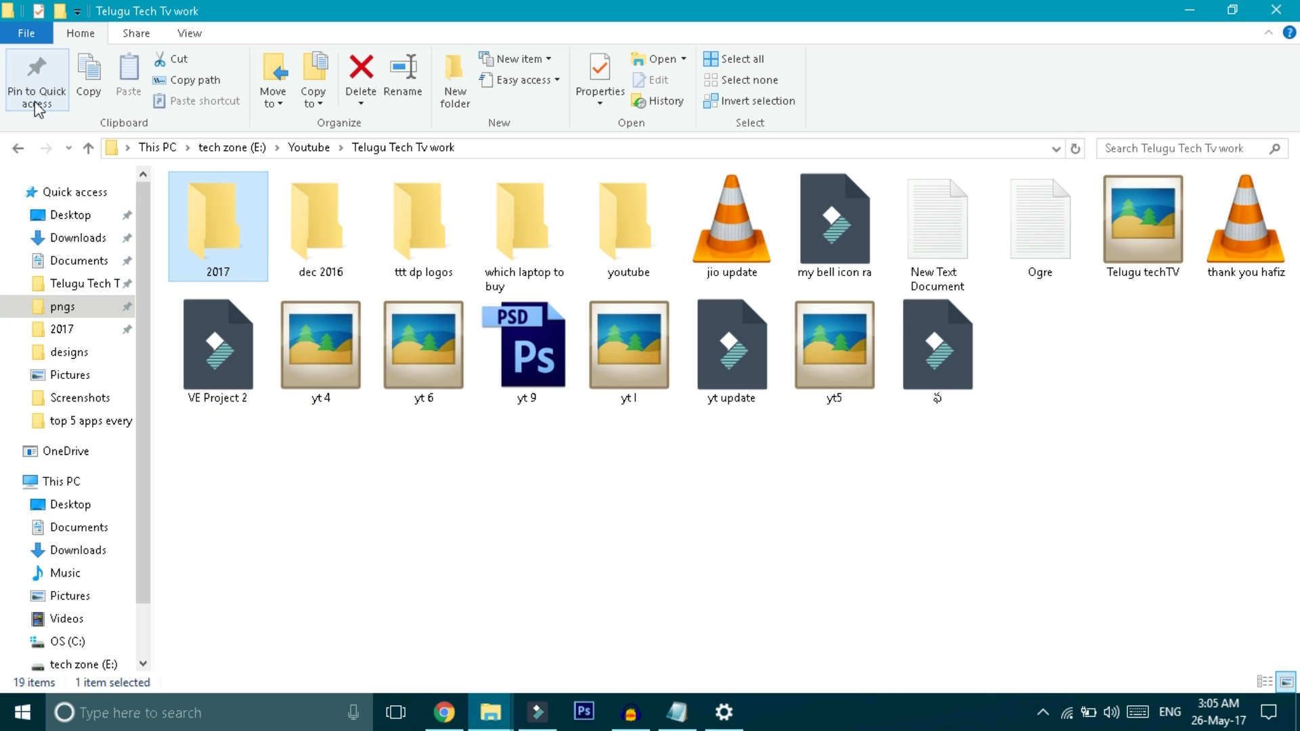
pyautogui.click(298, 226)
pyautogui.click(37, 84)
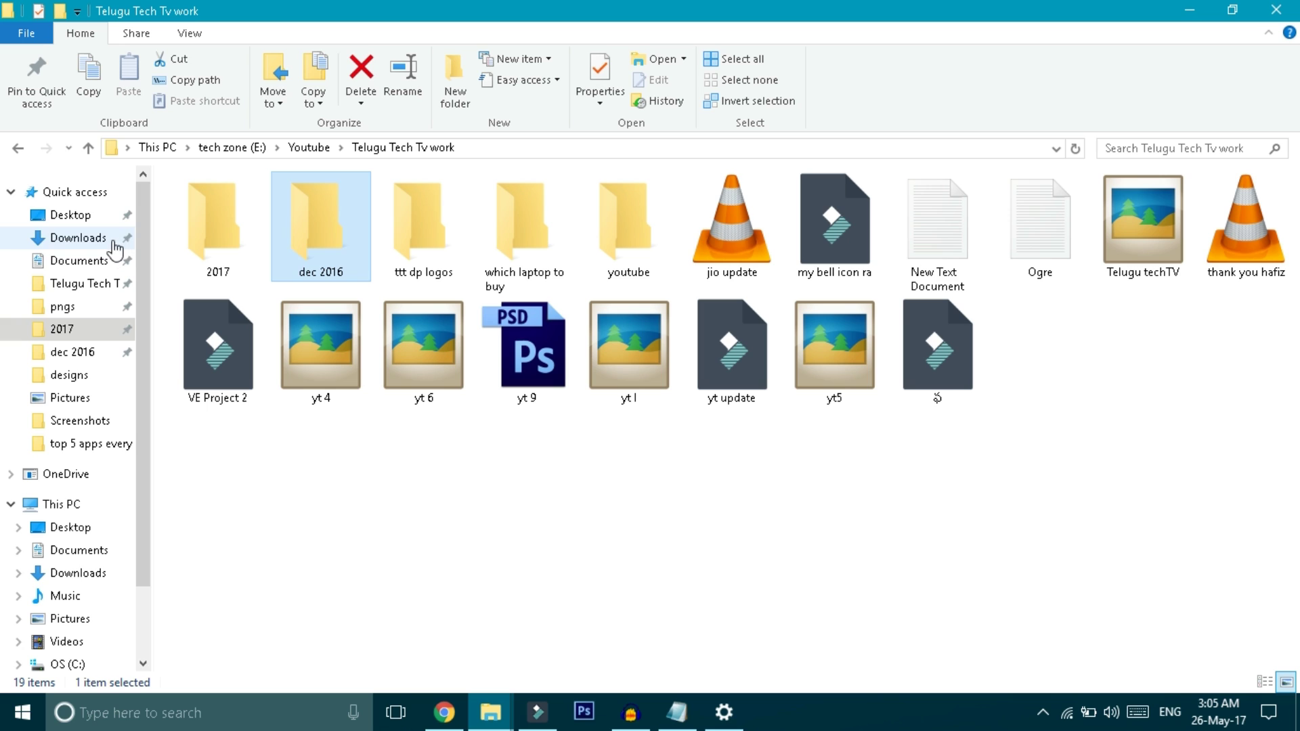
pyautogui.click(690, 472)
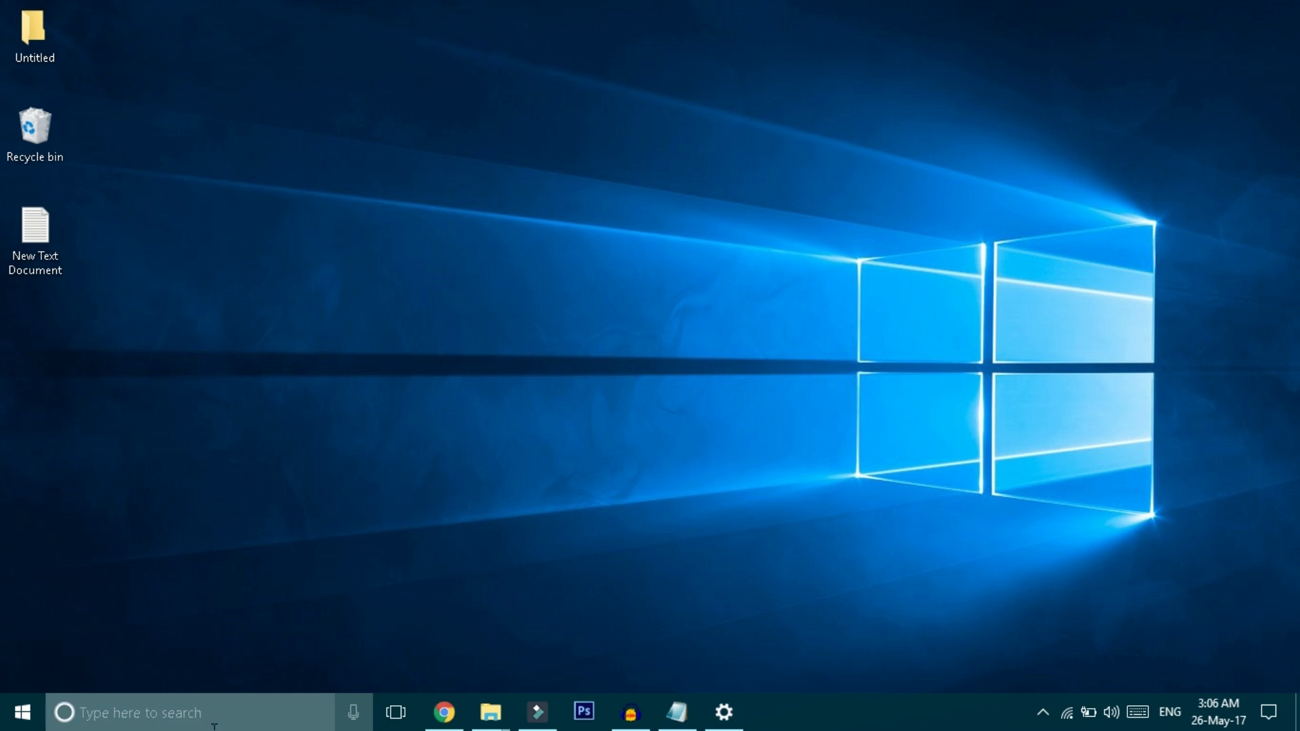
# Go to Settings > Network & Internet > Wi-Fi and open Change adapter options
pyautogui.click(22, 712)
pyautogui.click(22, 624)
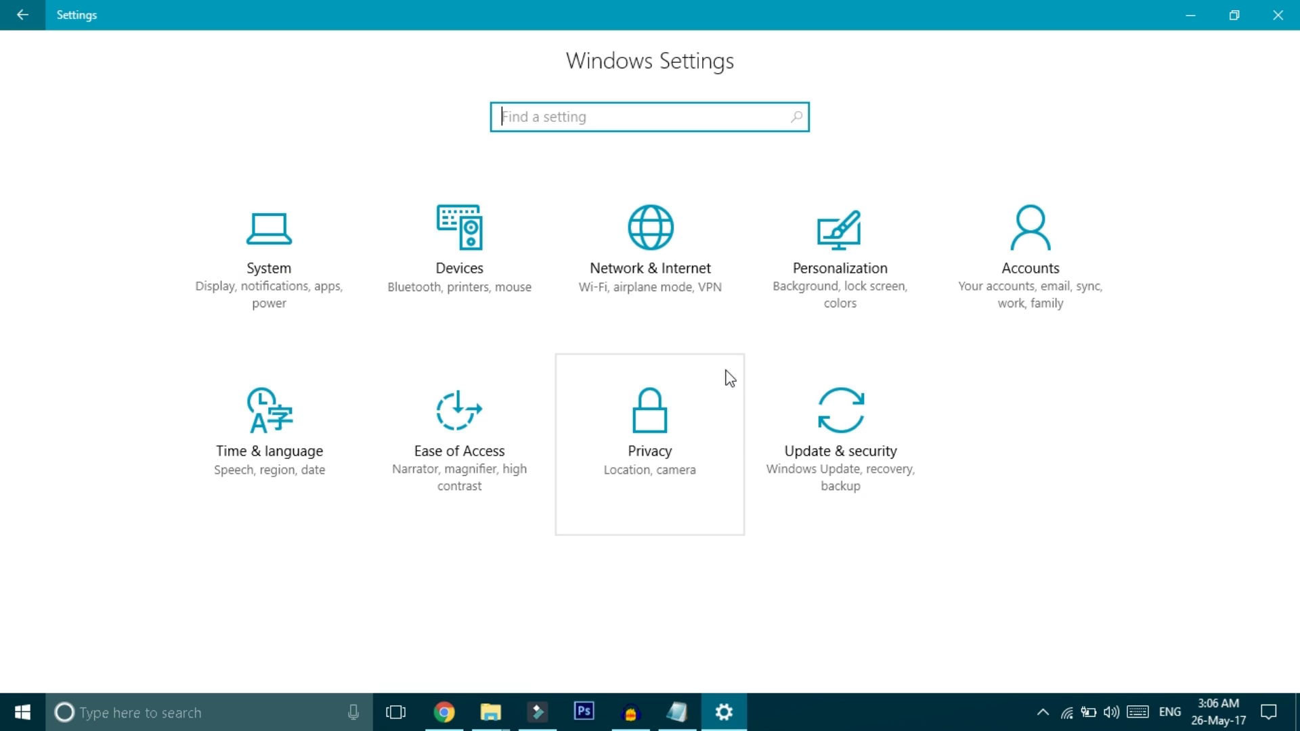
pyautogui.click(690, 294)
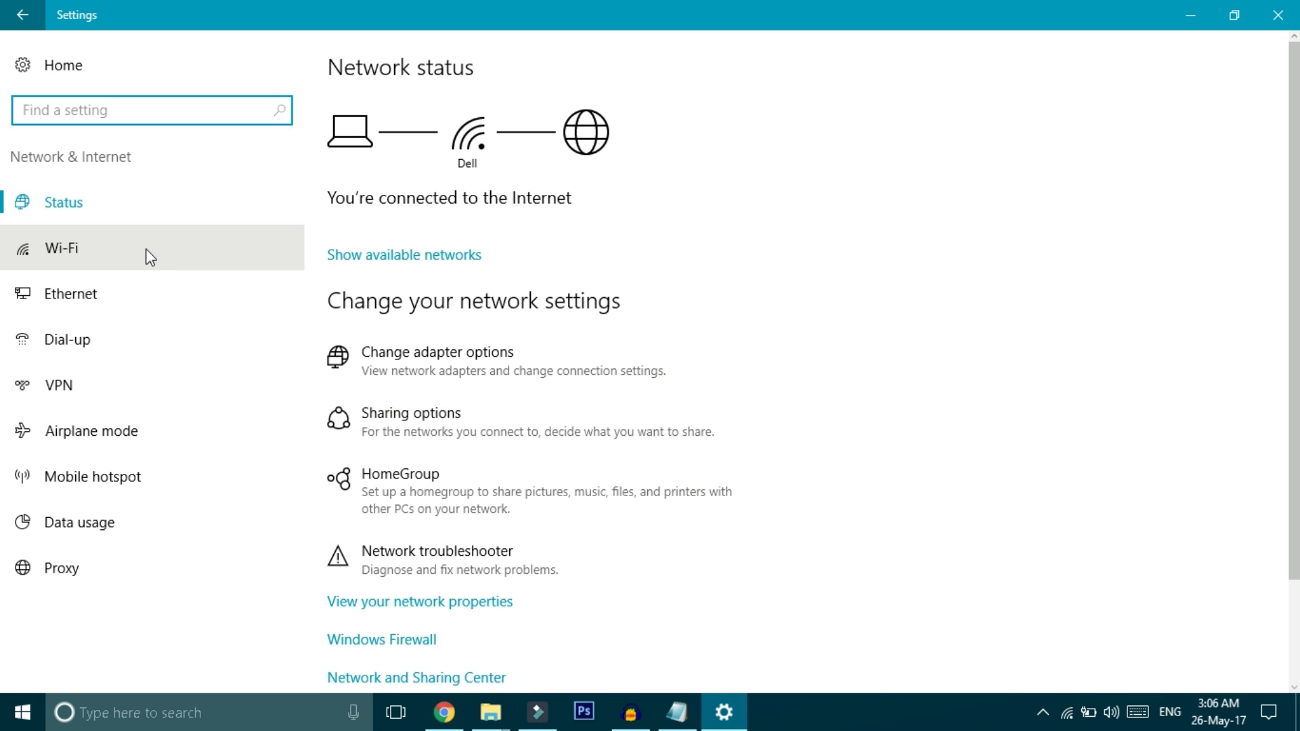
pyautogui.click(145, 250)
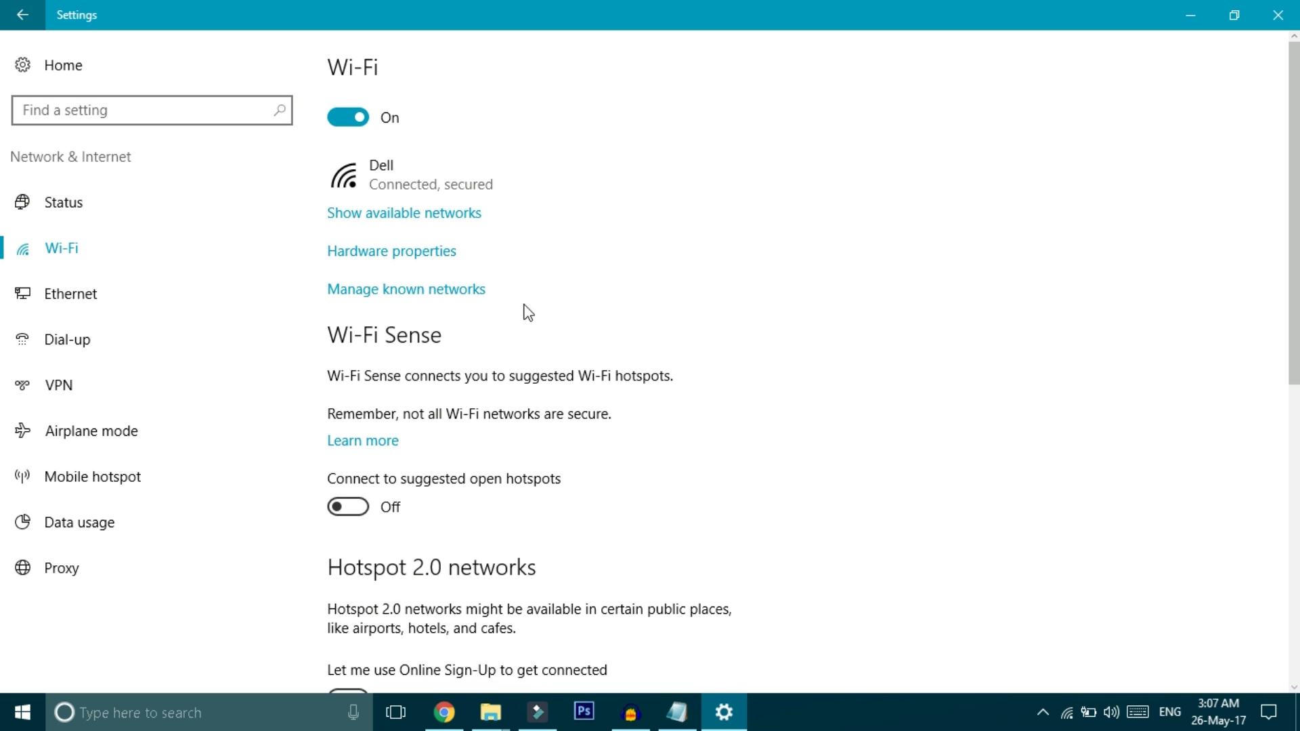
pyautogui.scroll(-8, 524, 429)
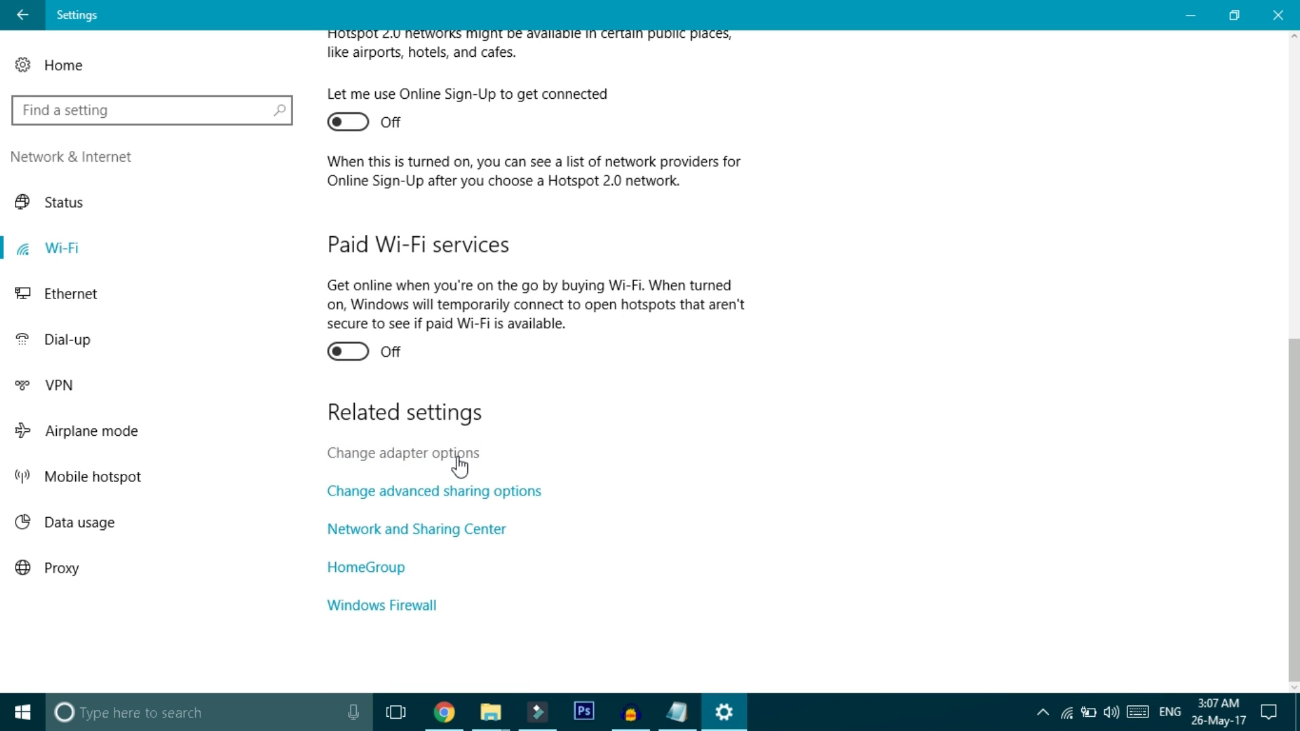
pyautogui.click(460, 466)
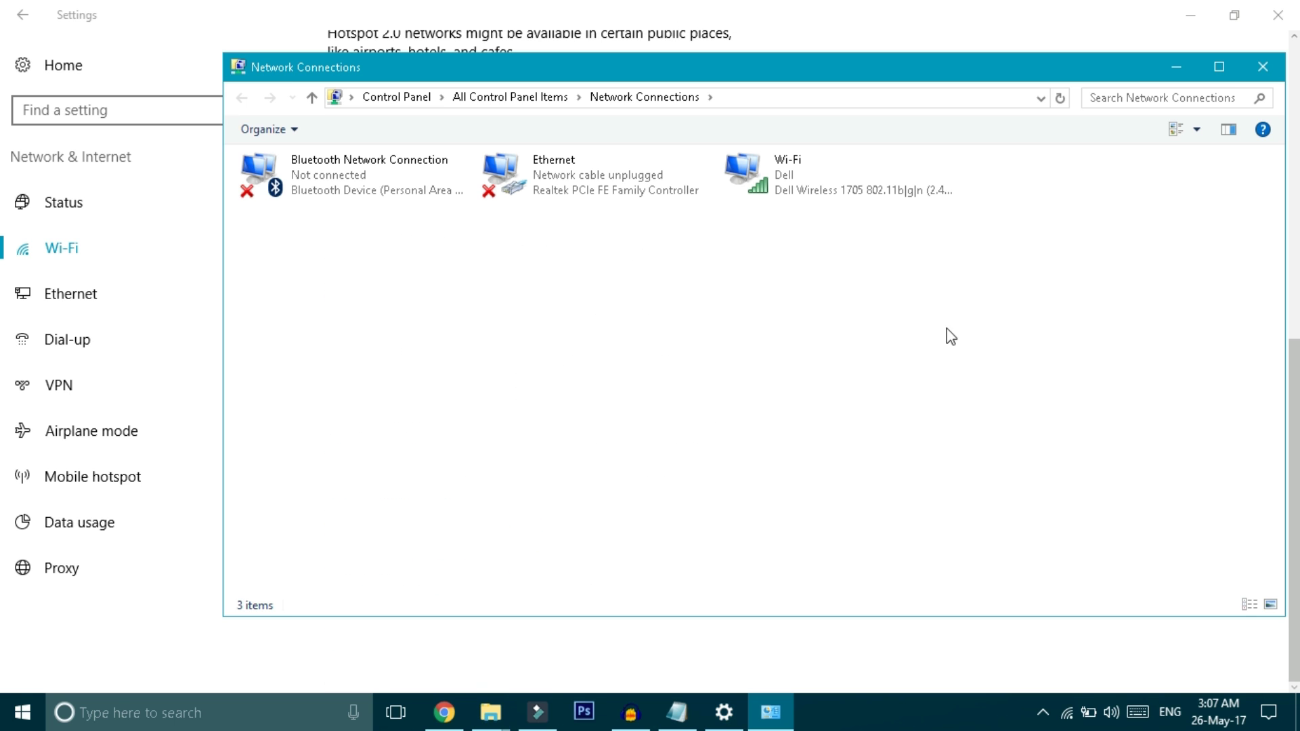
# Show the Wi-Fi network's security key characters in Wireless Network Properties, then close it
pyautogui.rightClick(839, 196)
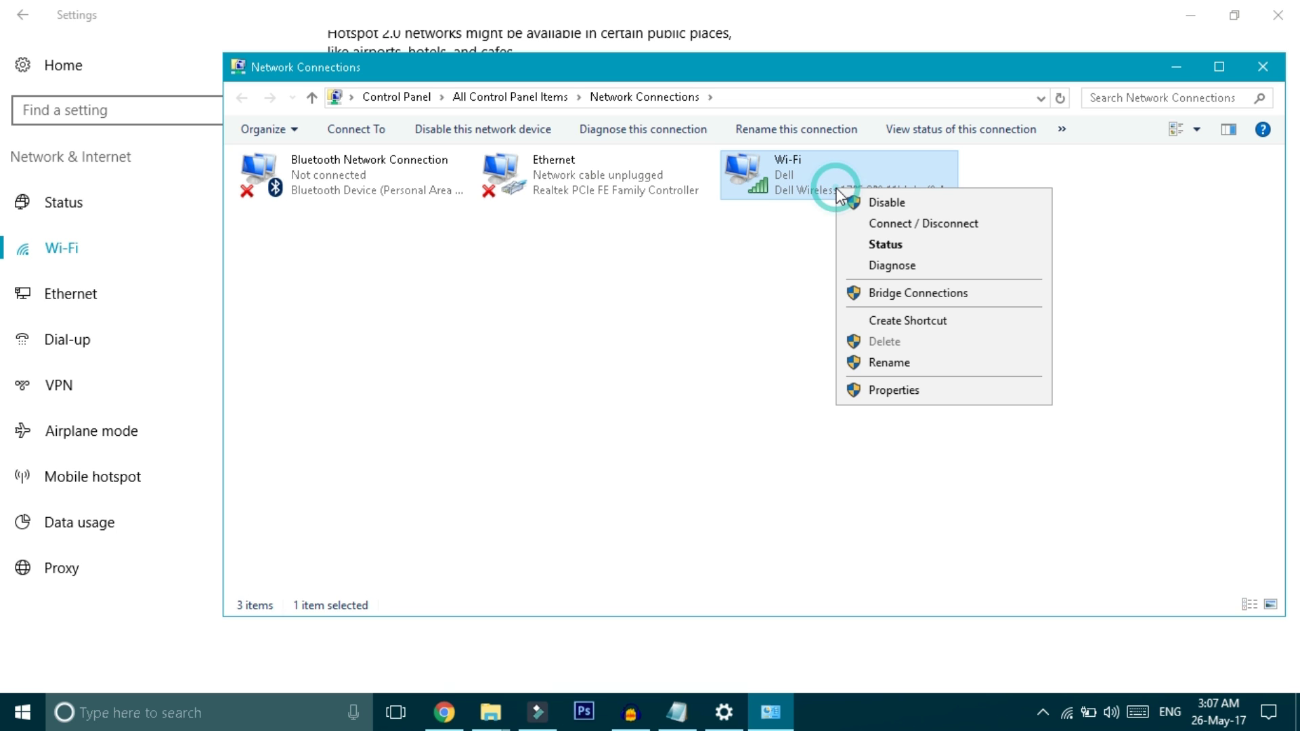
pyautogui.click(883, 247)
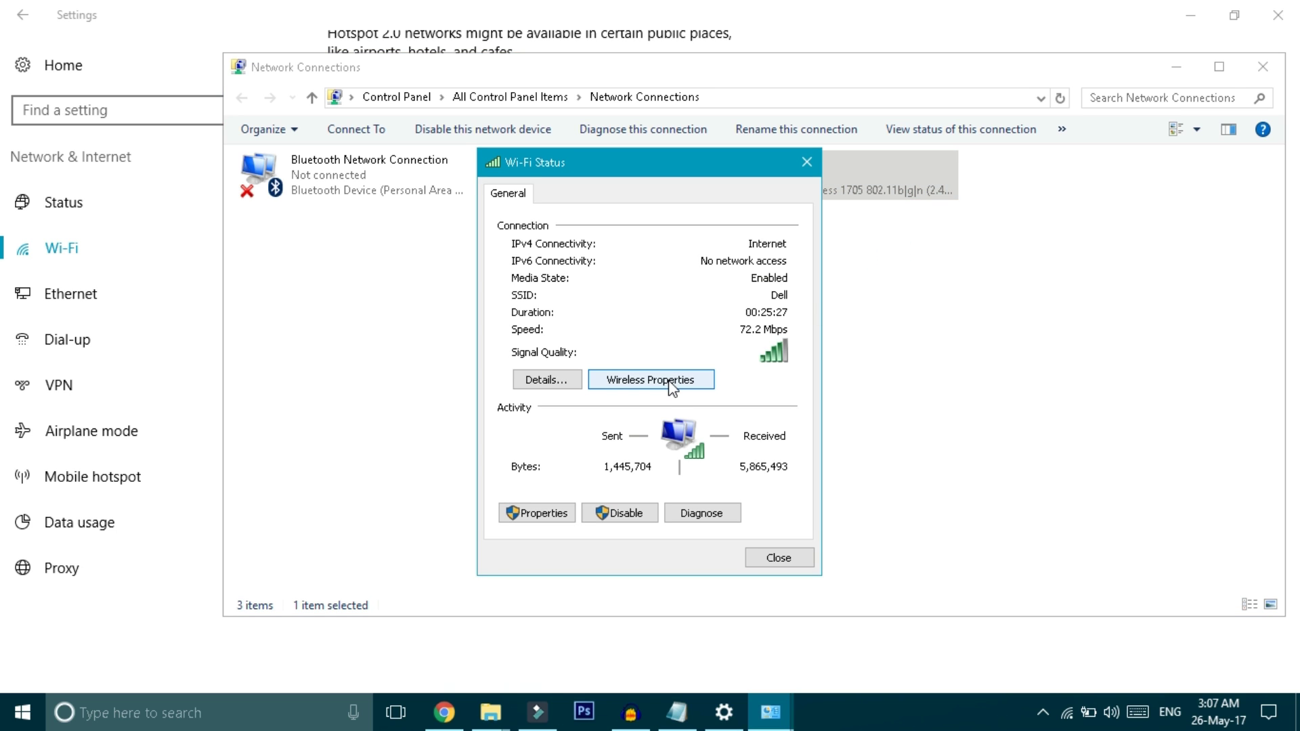
pyautogui.click(669, 383)
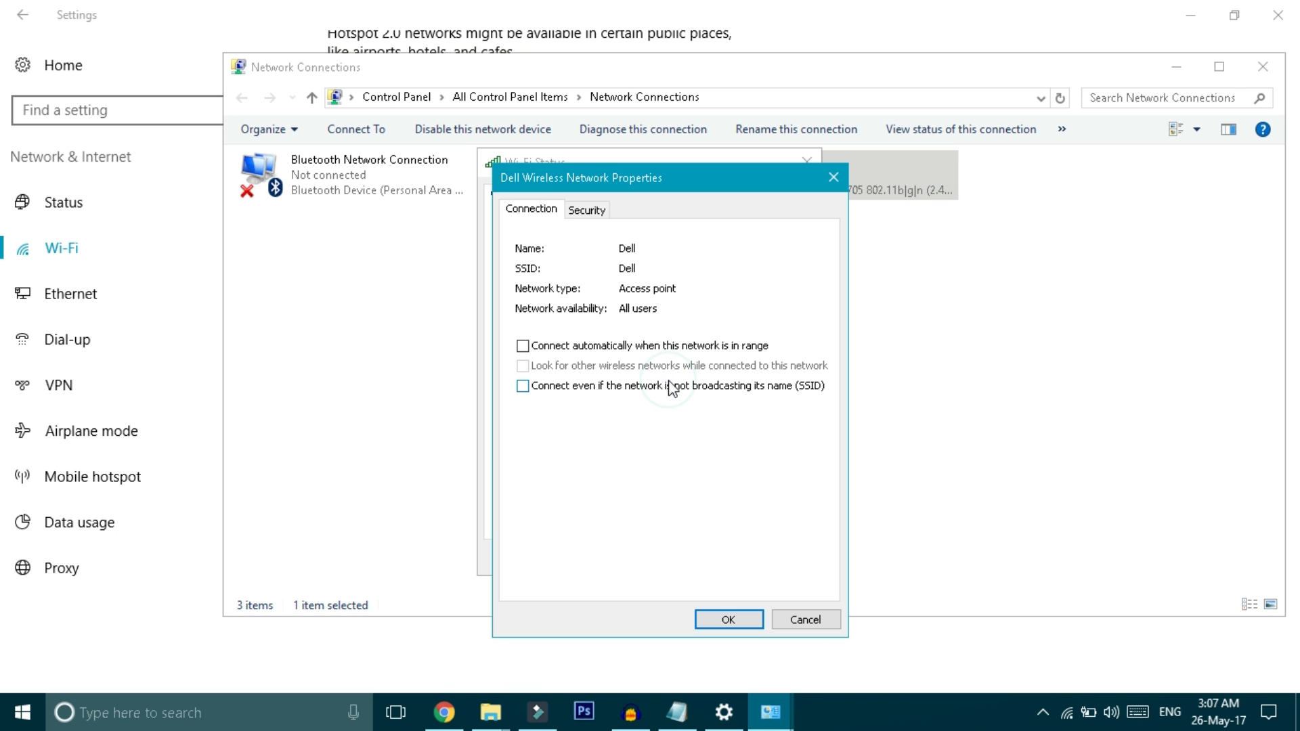
pyautogui.click(580, 215)
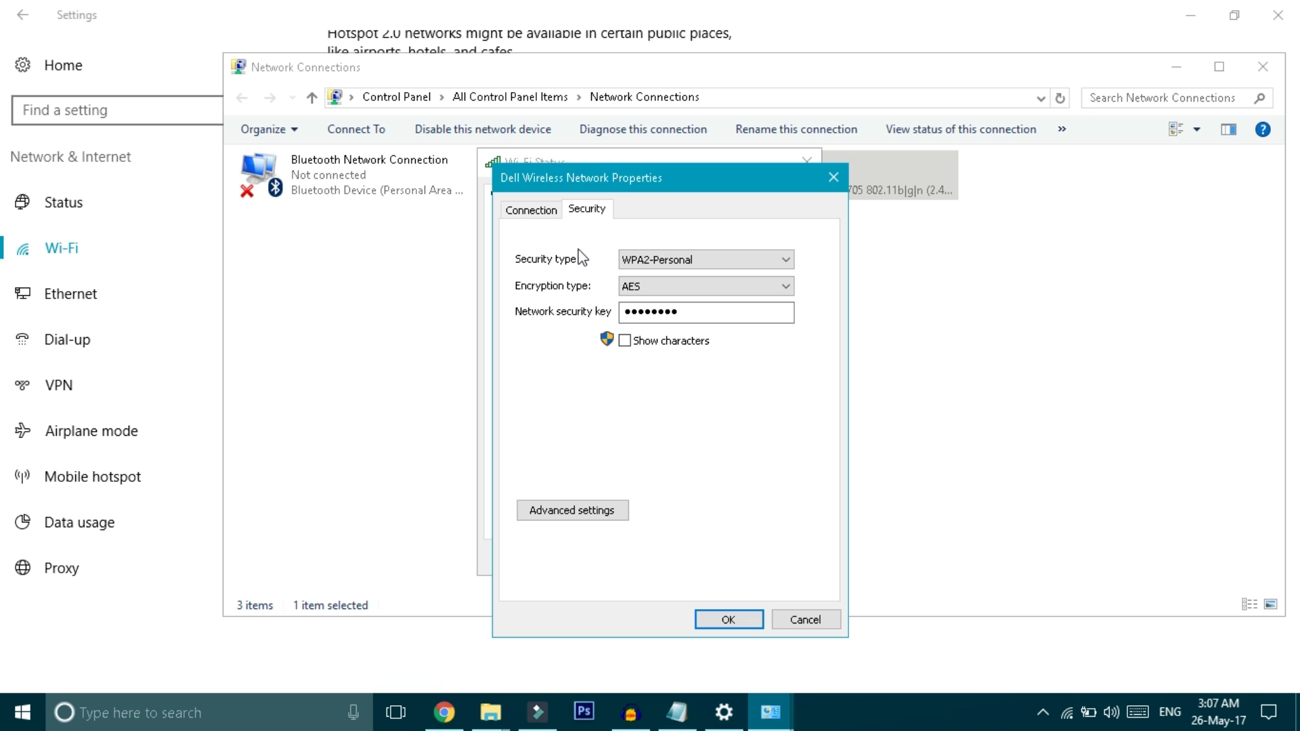
pyautogui.click(625, 341)
pyautogui.hotkey('shift', 'Tab')
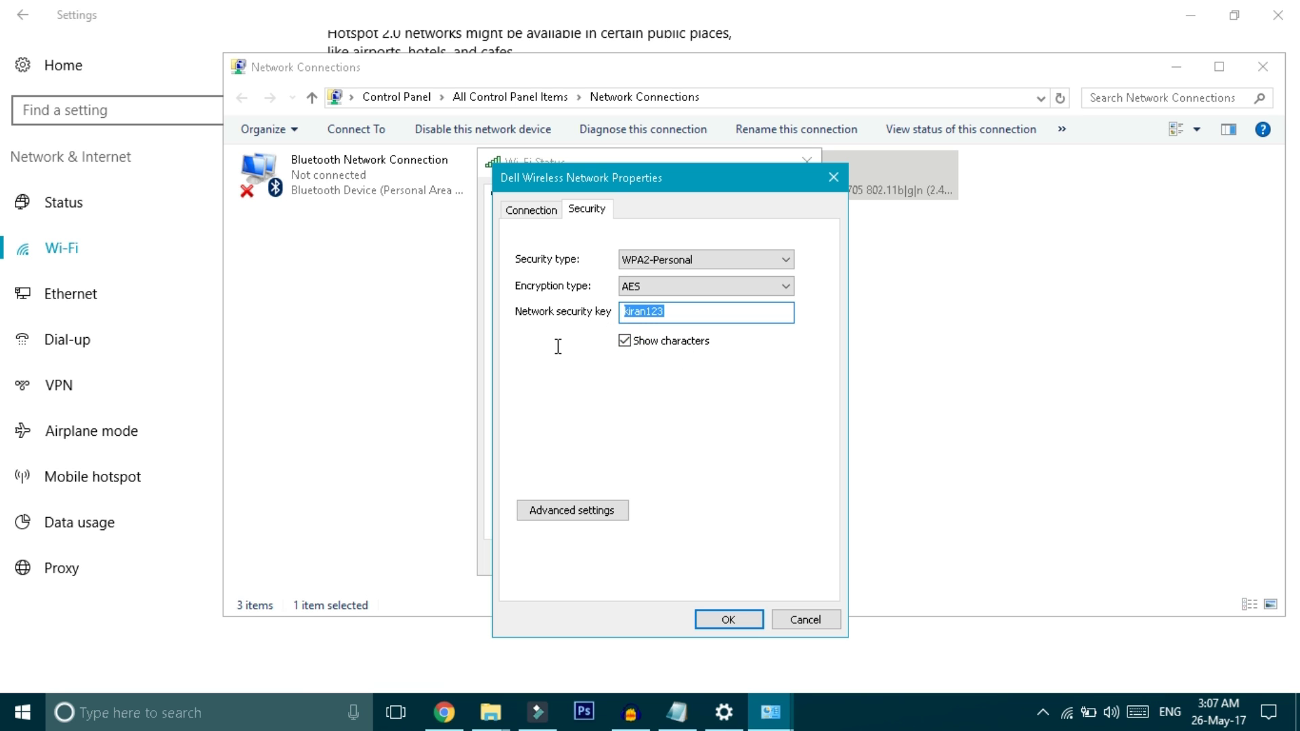
pyautogui.click(743, 616)
pyautogui.click(798, 168)
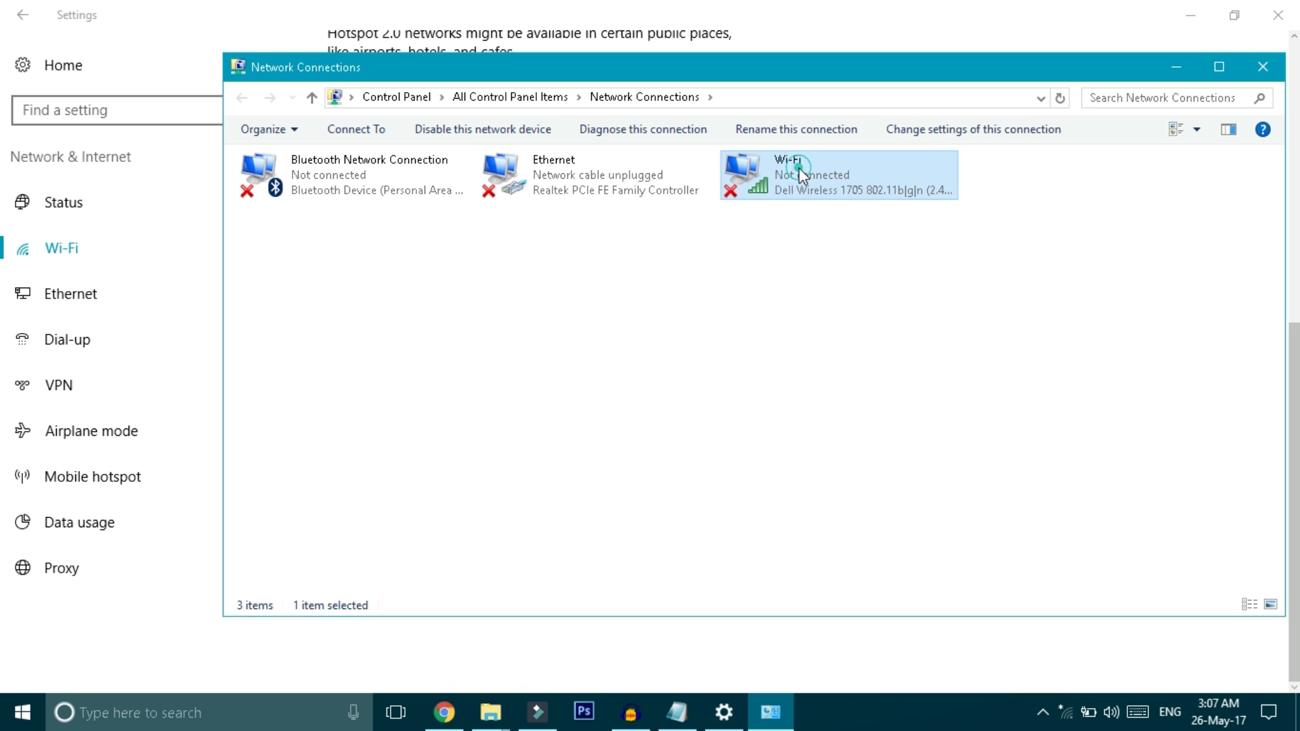
# Minimize Settings and close the Network Connections window
pyautogui.click(1189, 19)
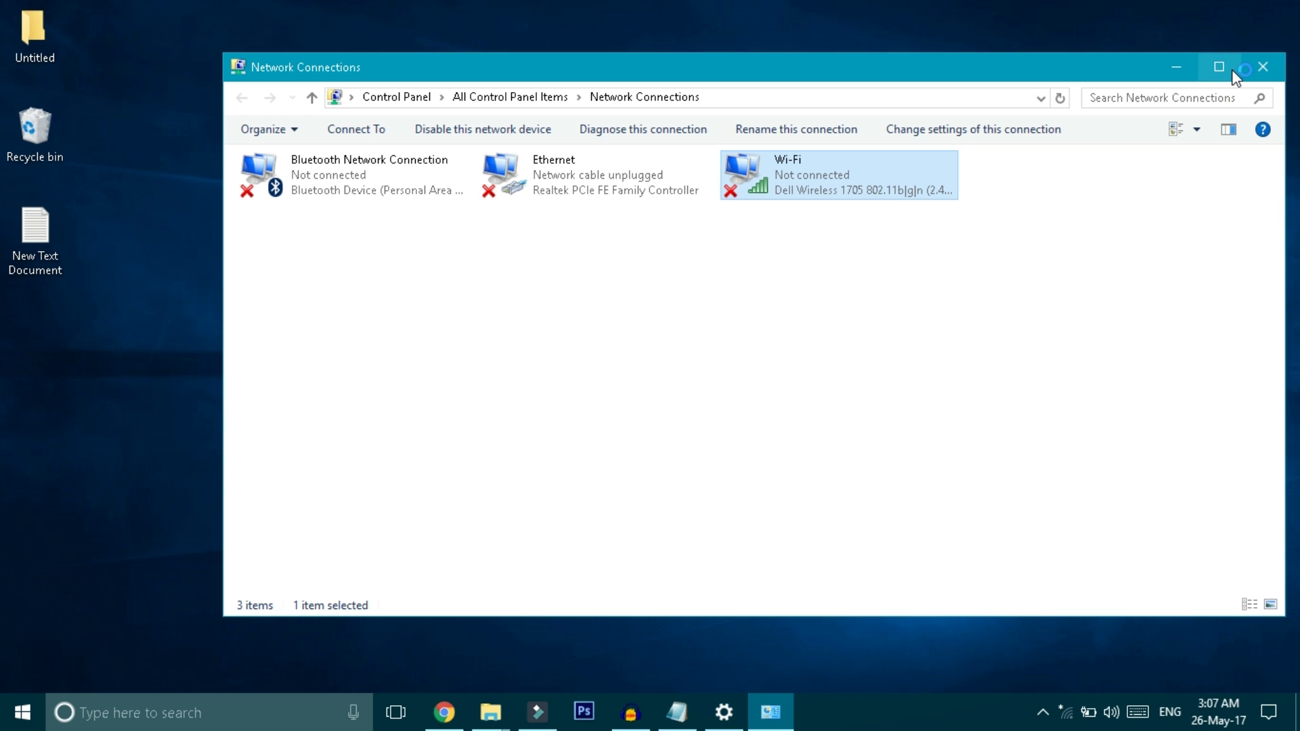
pyautogui.click(1262, 66)
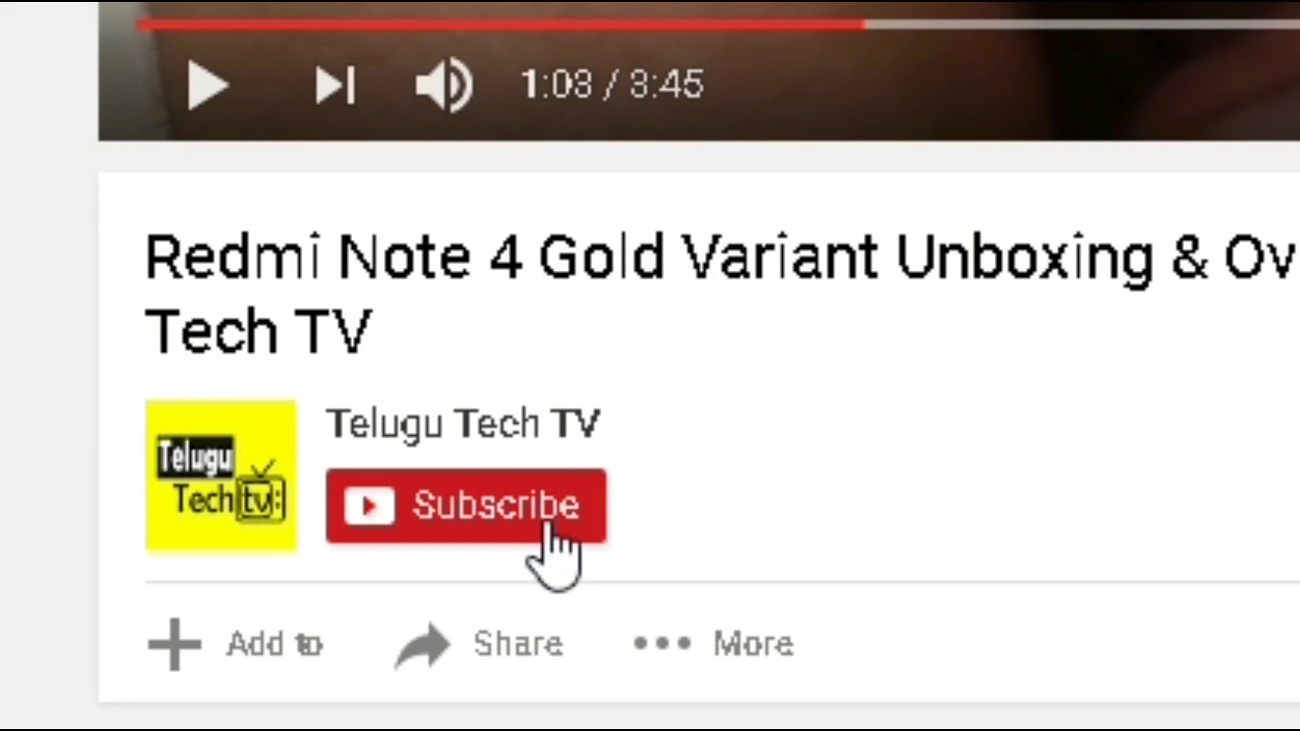
# Subscribe to Telugu Tech TV and open its bell notification preferences
pyautogui.click(550, 525)
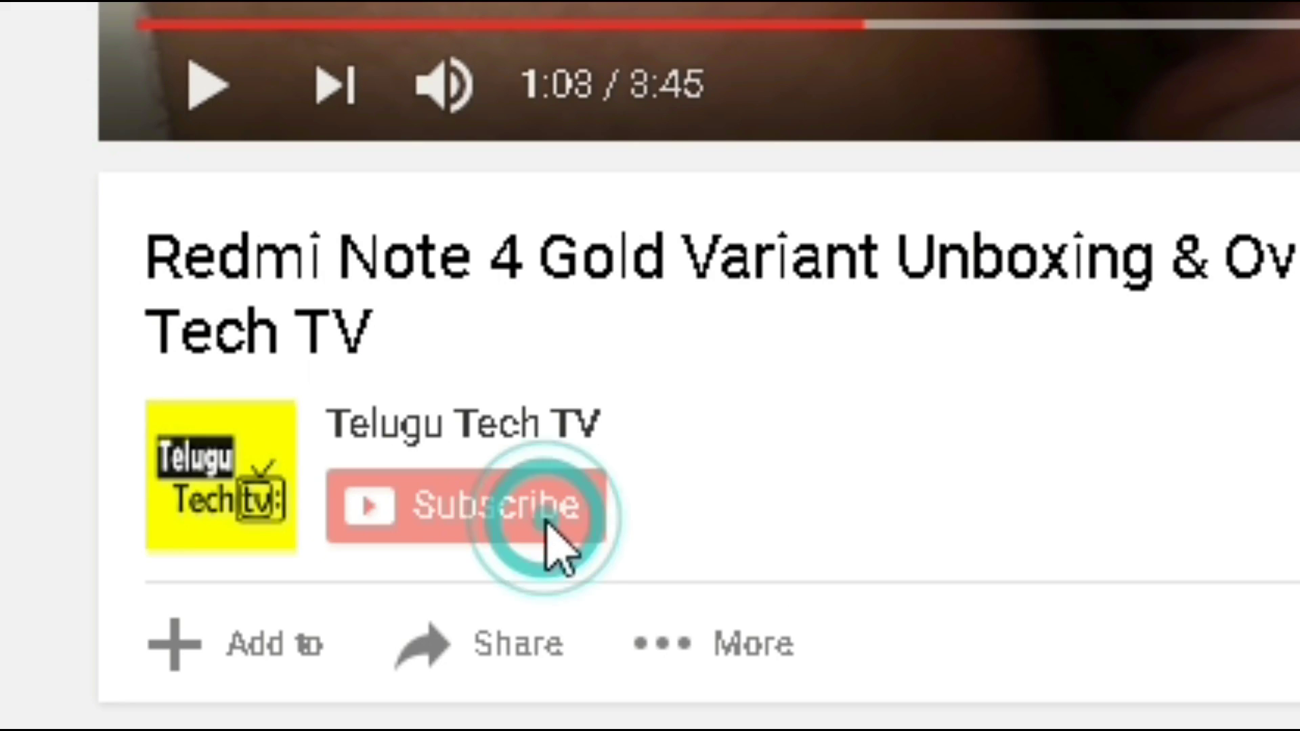
pyautogui.click(667, 511)
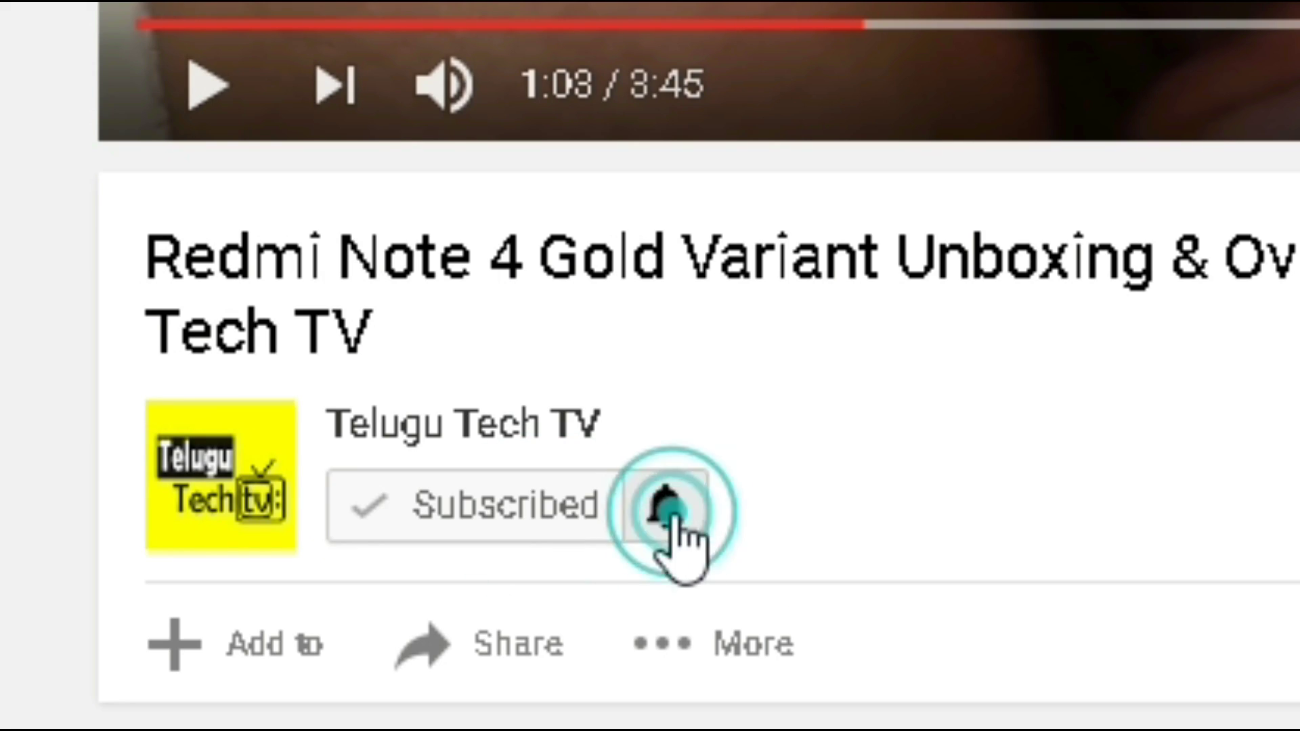